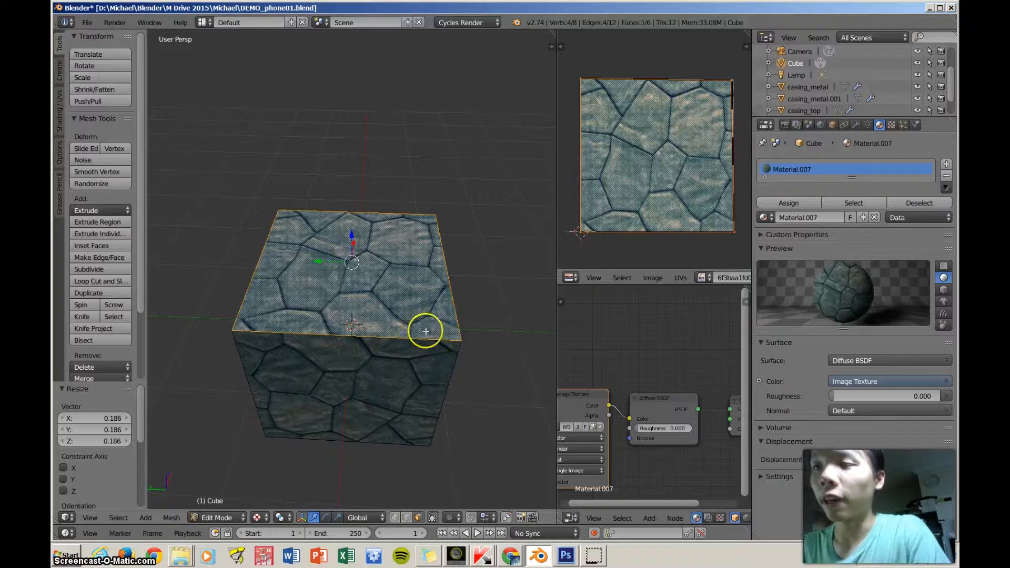
{"action": "middle_click_drag", "start_coordinate": [424, 330], "coordinate": [458, 299]}
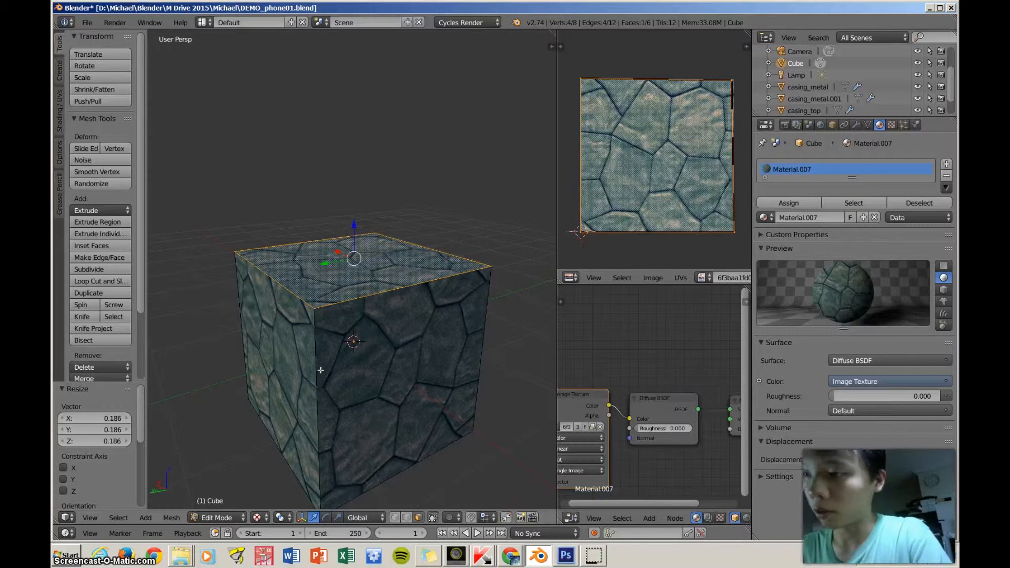
{"action": "middle_click_drag", "start_coordinate": [321, 371], "coordinate": [409, 317]}
{"action": "scroll", "coordinate": [413, 325], "scroll_direction": "up", "scroll_amount": 3}
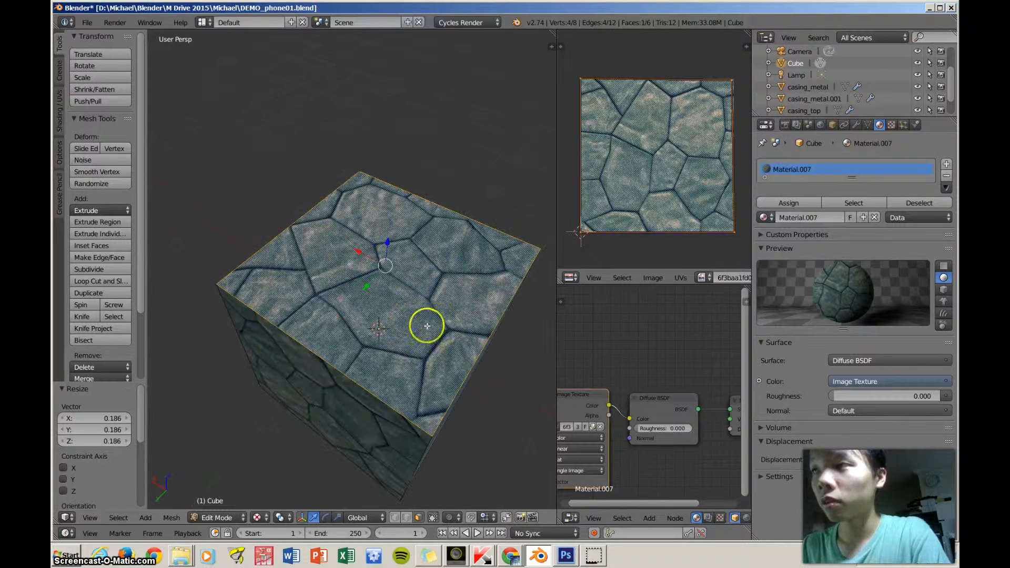
Switch to the Chrome window and search Google for "geometry cube net"
{"action": "left_click", "coordinate": [512, 557]}
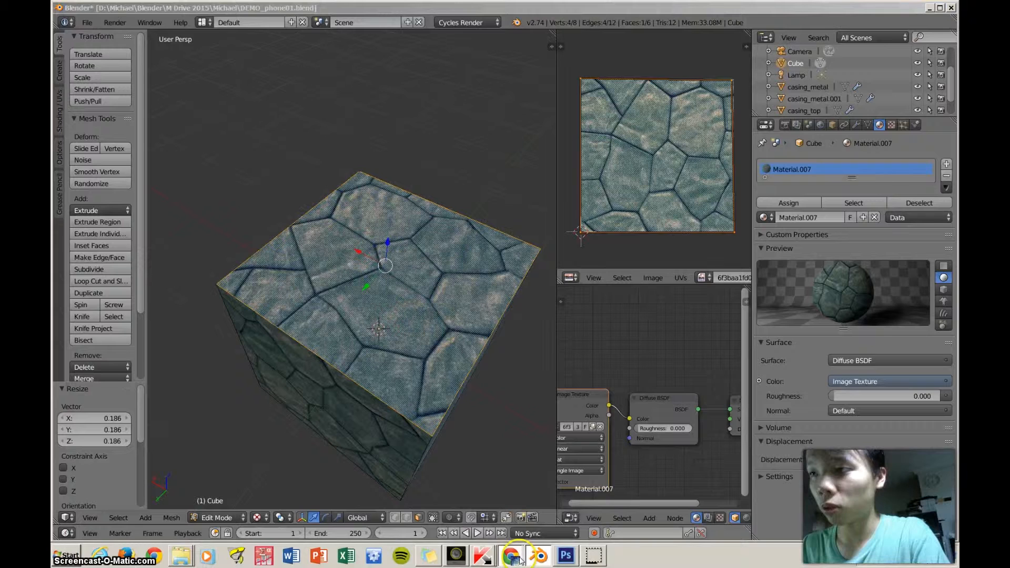
{"action": "left_click", "coordinate": [513, 517]}
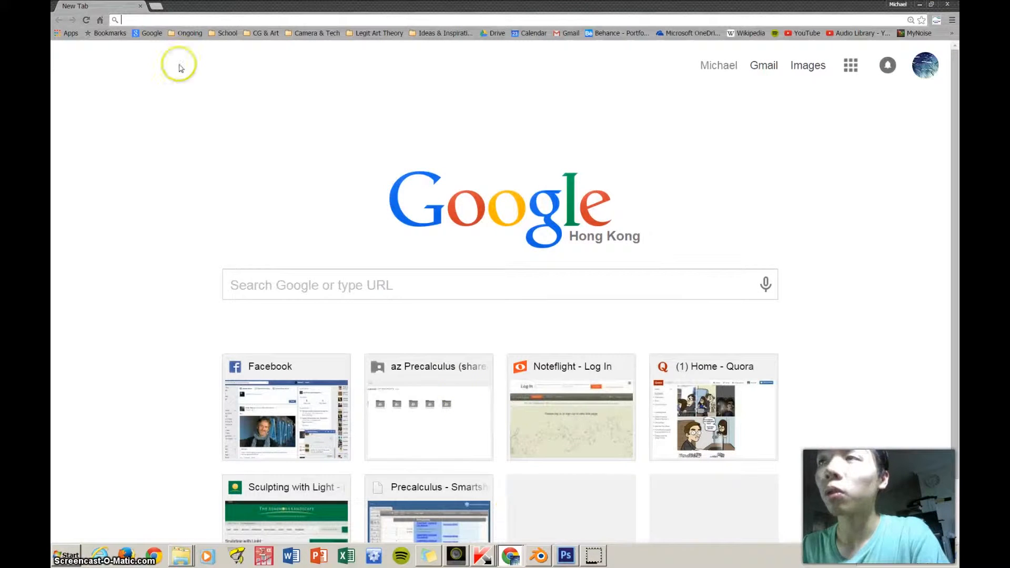
{"action": "left_click", "coordinate": [315, 287]}
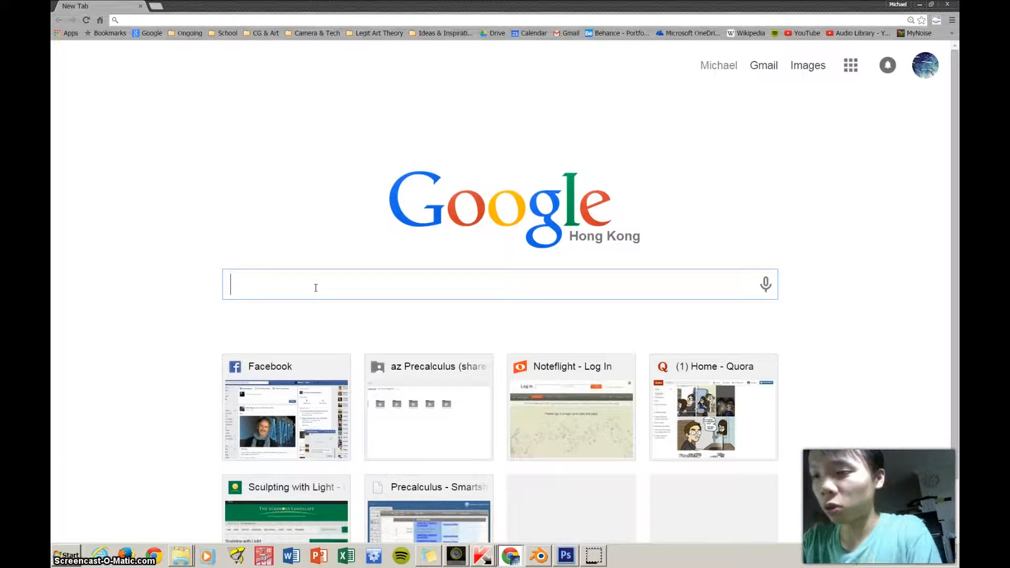
{"action": "type", "text": "geometry "}
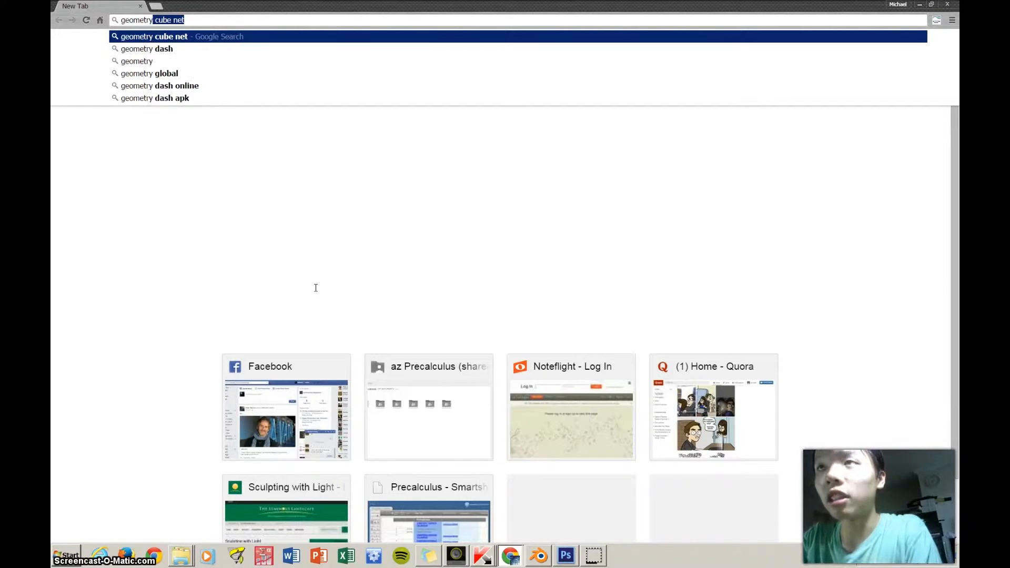
{"action": "type", "text": "cube net"}
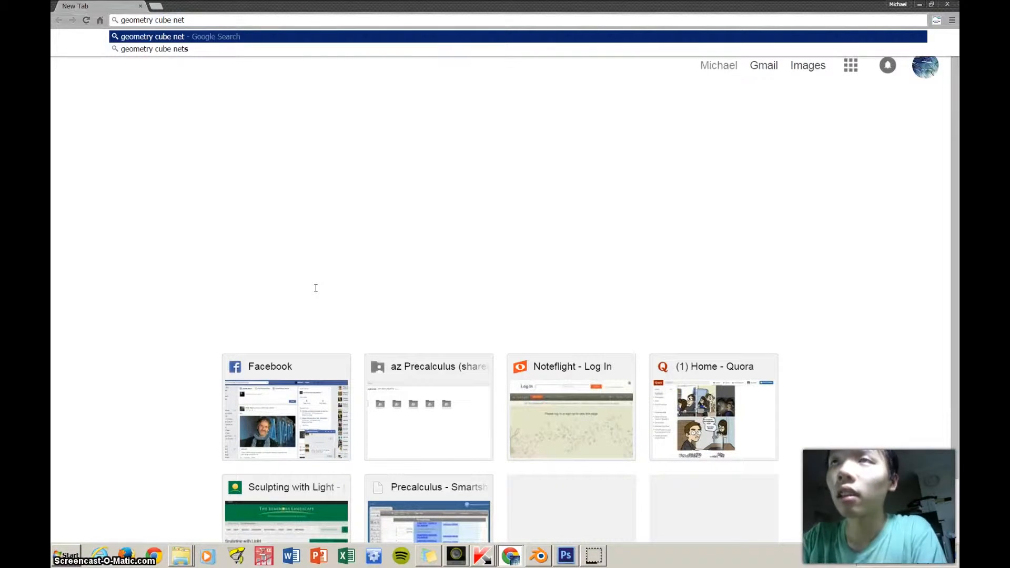
{"action": "key", "text": "Return"}
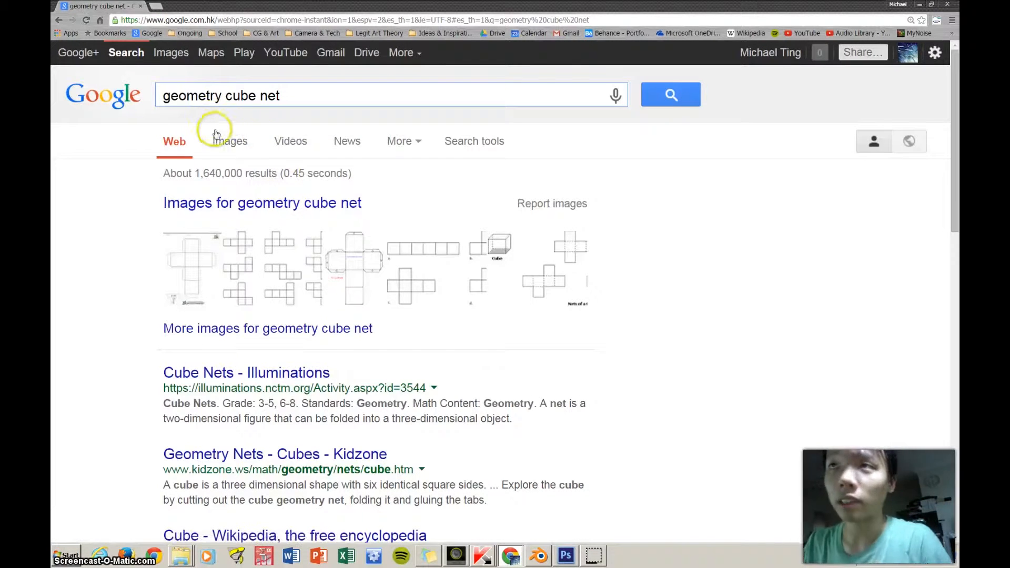
From the image results, open the cross-shaped cube net with dashed fold lines as a standalone image and copy it
{"action": "left_click", "coordinate": [225, 140]}
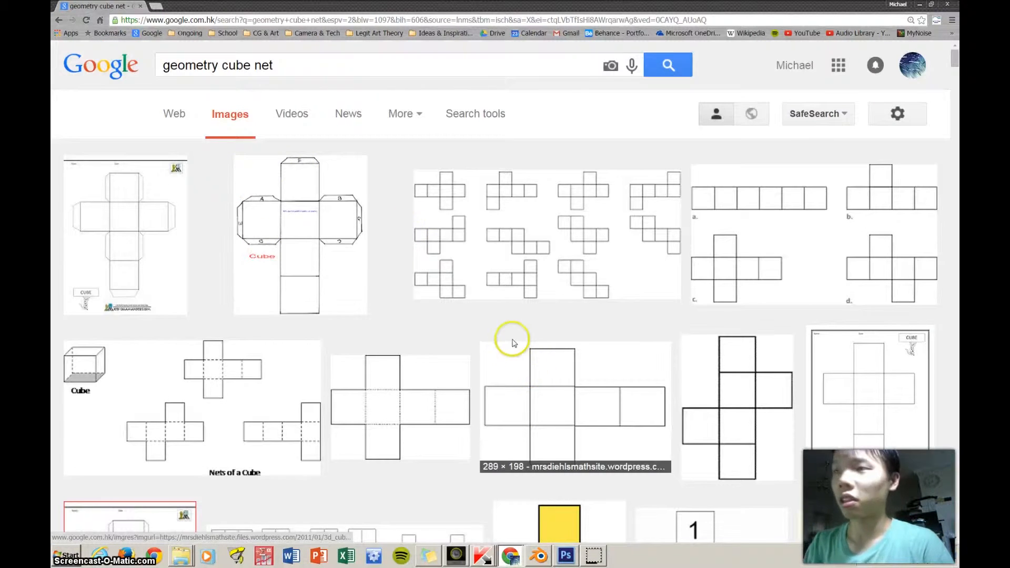
{"action": "scroll", "coordinate": [490, 337], "scroll_direction": "down", "scroll_amount": 2}
{"action": "left_click", "coordinate": [431, 293]}
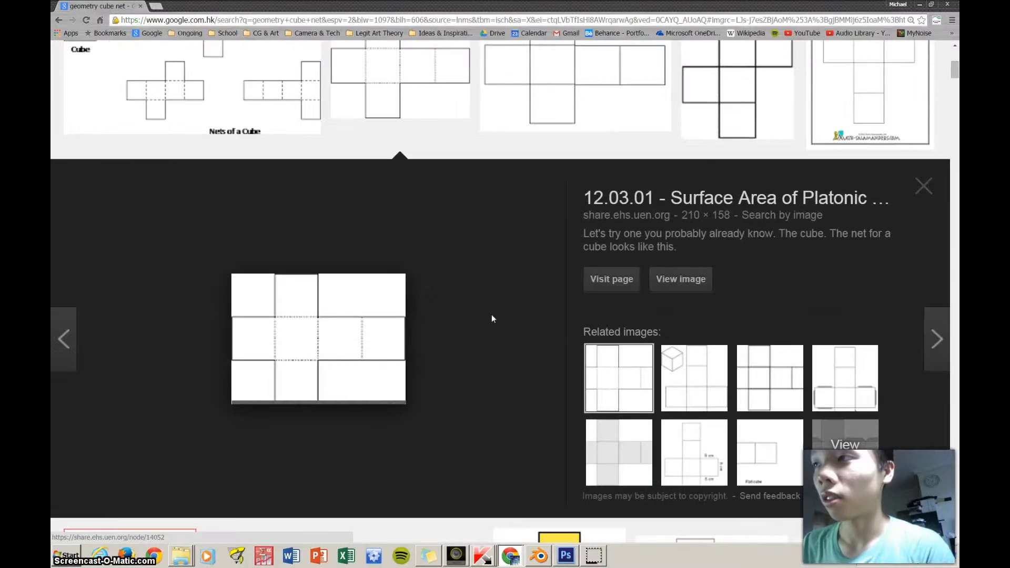
{"action": "left_click", "coordinate": [684, 280]}
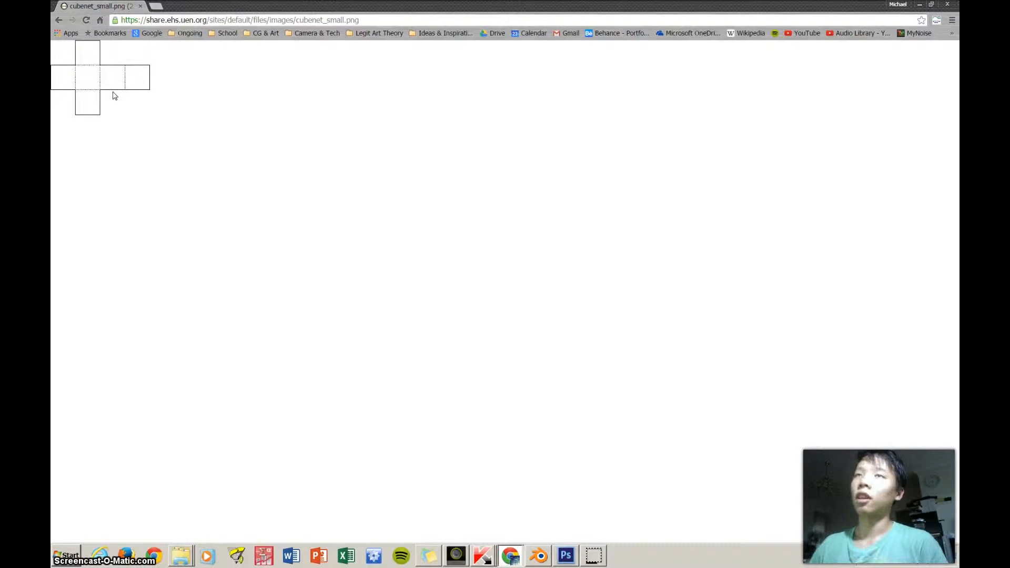
{"action": "left_click", "coordinate": [113, 80]}
{"action": "right_click", "coordinate": [113, 80]}
{"action": "left_click", "coordinate": [175, 109]}
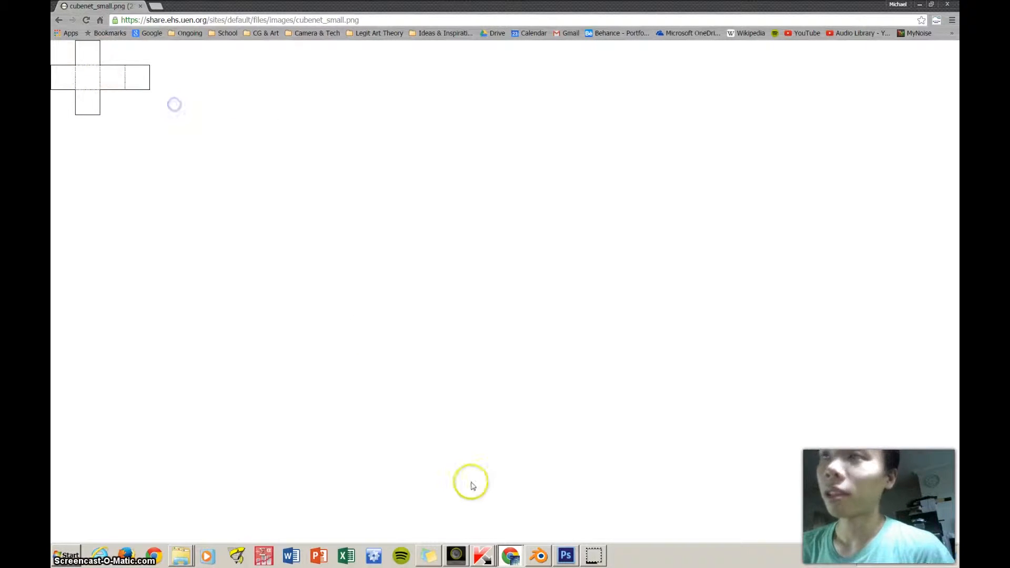
Switch to Photoshop, create a 210 × 158 pixel grayscale document with a white background, and paste the copied cube net into it
{"action": "left_click", "coordinate": [566, 555]}
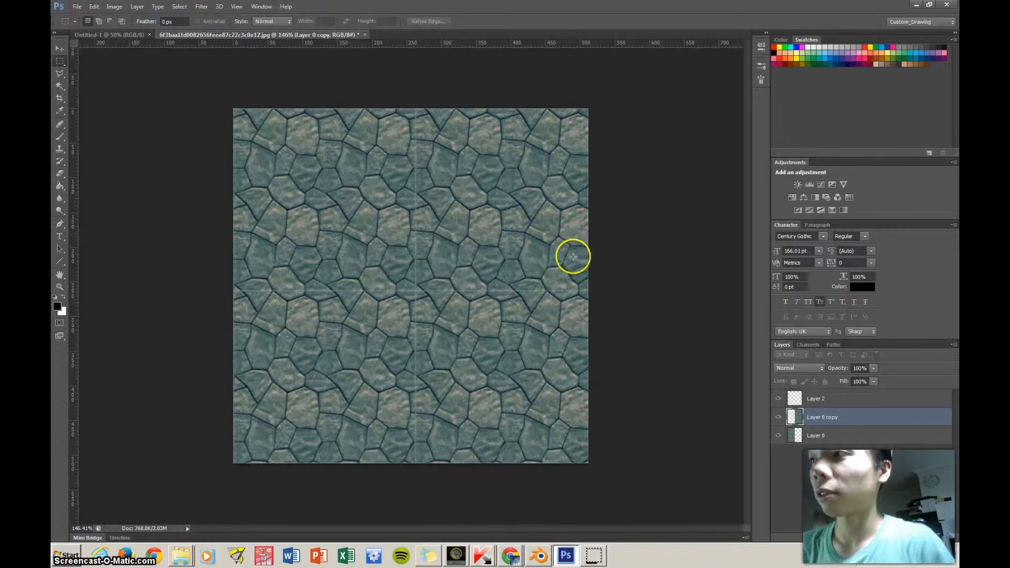
{"action": "key", "text": "ctrl+n"}
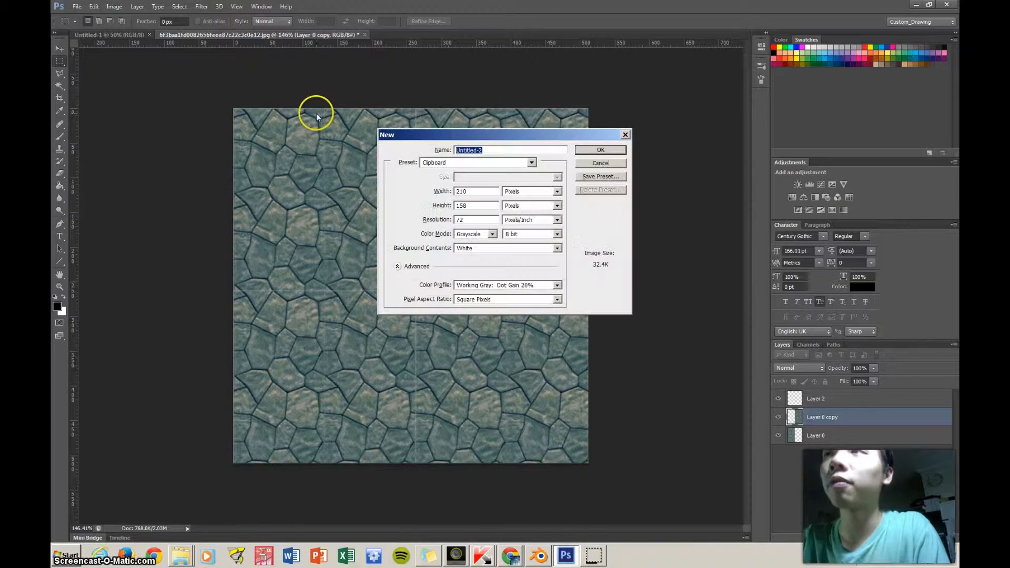
{"action": "left_click", "coordinate": [605, 150]}
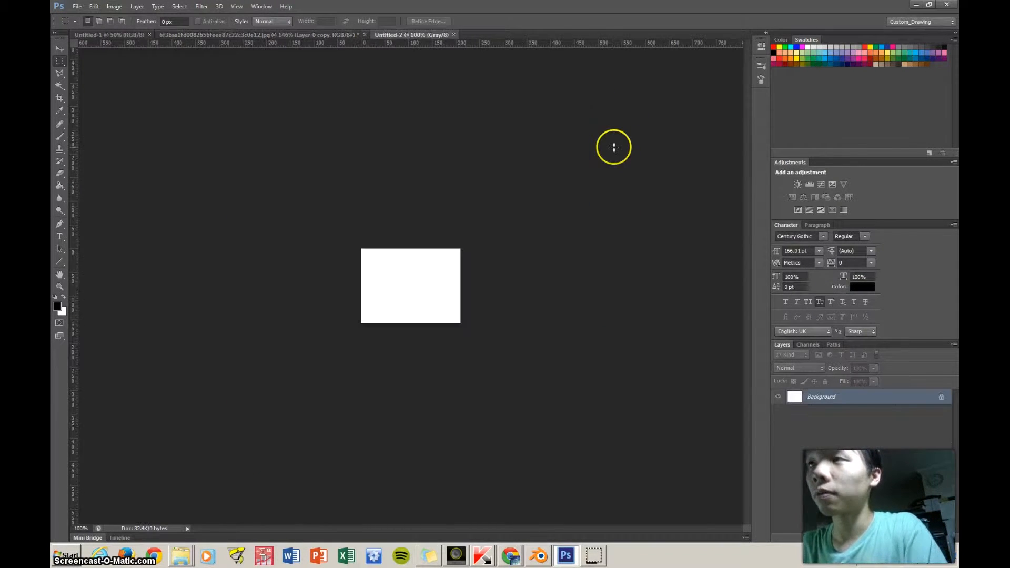
{"action": "left_click", "coordinate": [124, 8]}
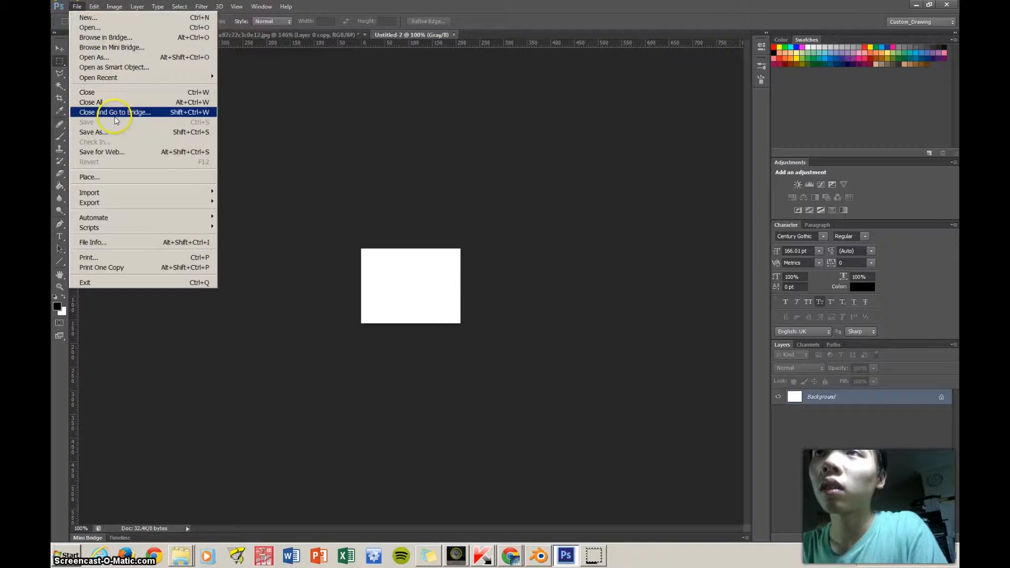
{"action": "left_click", "coordinate": [412, 295]}
{"action": "key", "text": "ctrl+v"}
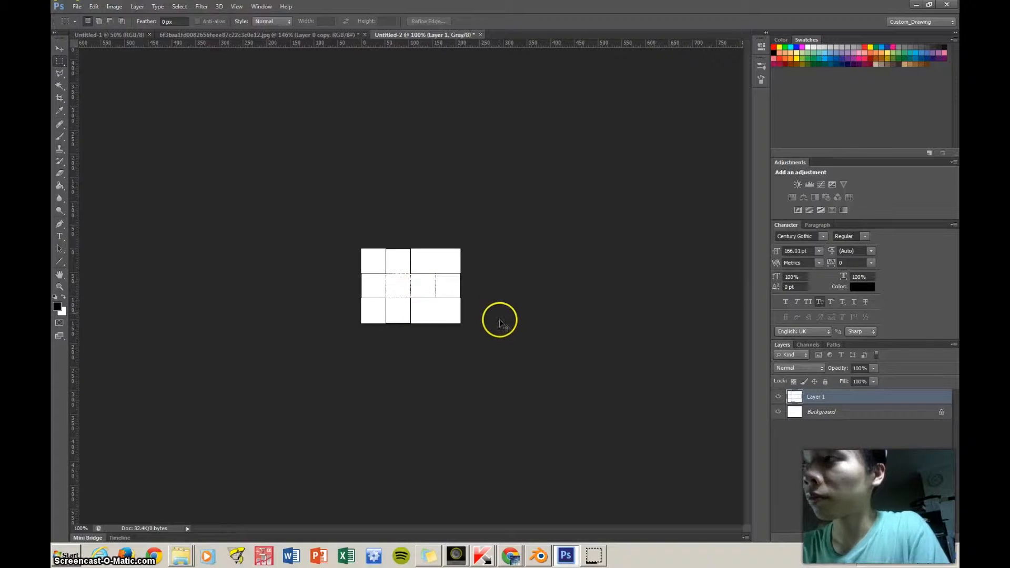
Choose the Brush tool at 13 px with 0% hardness, try painting in the net's upper square, and reselect Layer 1
{"action": "scroll", "coordinate": [500, 319], "scroll_direction": "up", "scroll_amount": 3, "text": "alt"}
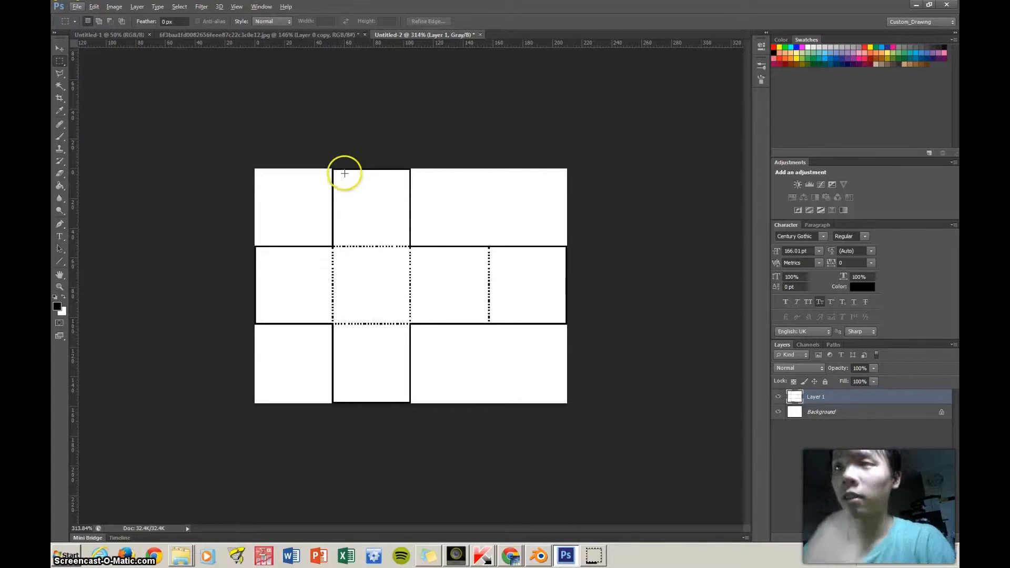
{"action": "left_click", "coordinate": [62, 136]}
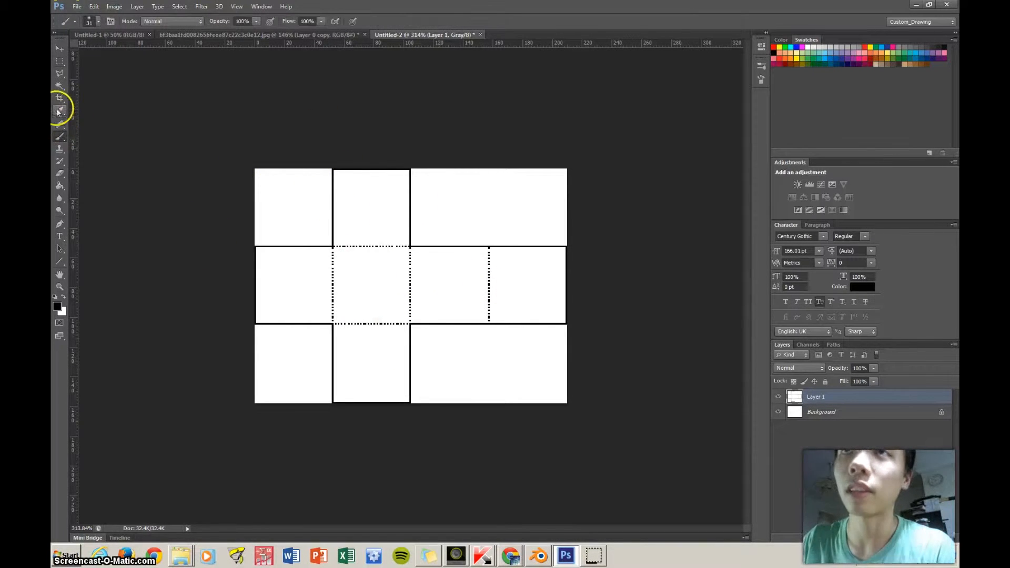
{"action": "right_click", "coordinate": [360, 284]}
{"action": "left_click_drag", "start_coordinate": [390, 306], "coordinate": [382, 306]}
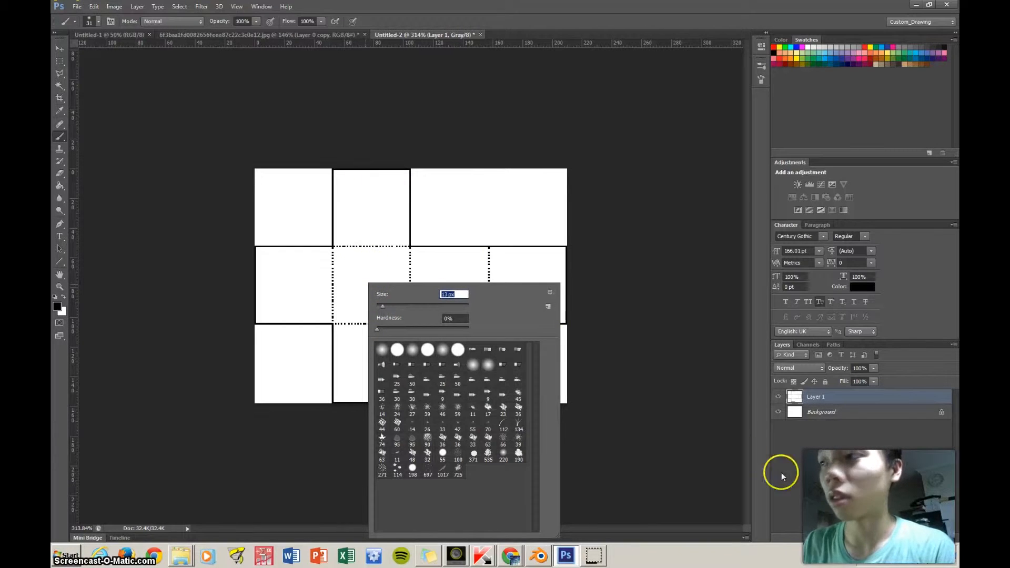
{"action": "left_click", "coordinate": [839, 484]}
{"action": "left_click", "coordinate": [377, 230]}
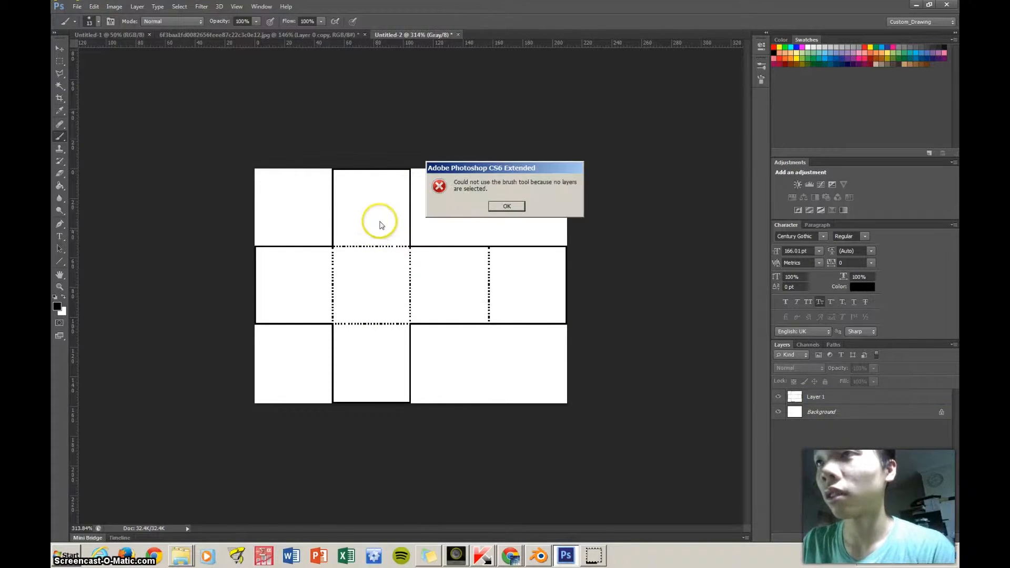
{"action": "left_click", "coordinate": [502, 205]}
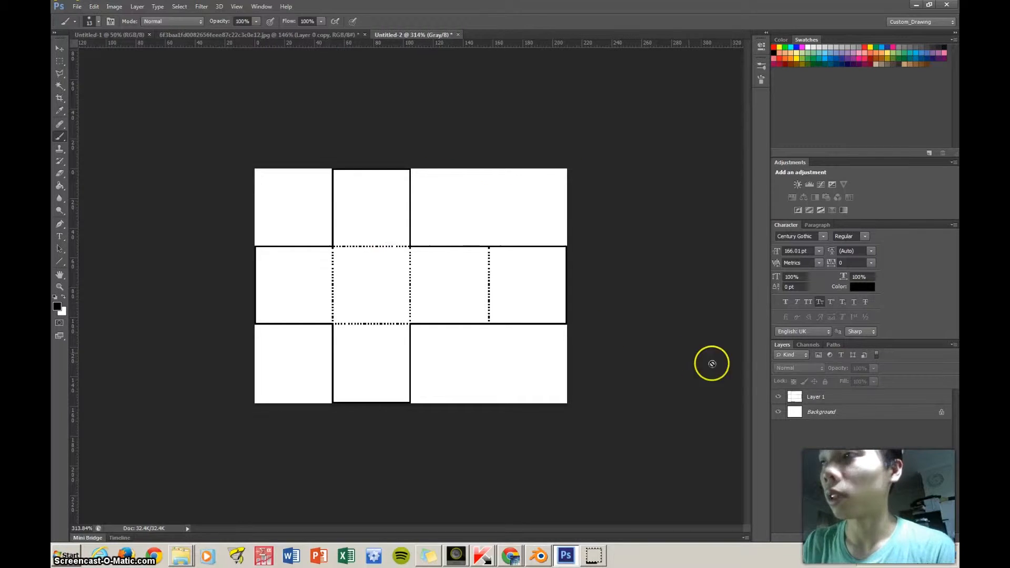
{"action": "left_click", "coordinate": [816, 395]}
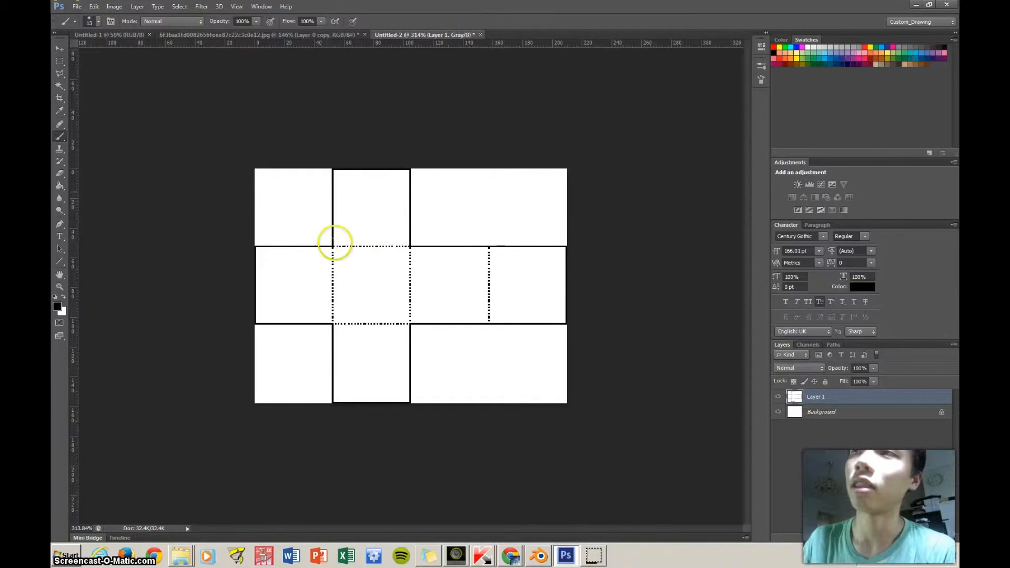
Reduce the brush size further and add a new empty layer above Layer 1
{"action": "right_click", "coordinate": [352, 266]}
{"action": "left_click_drag", "start_coordinate": [362, 288], "coordinate": [362, 288]}
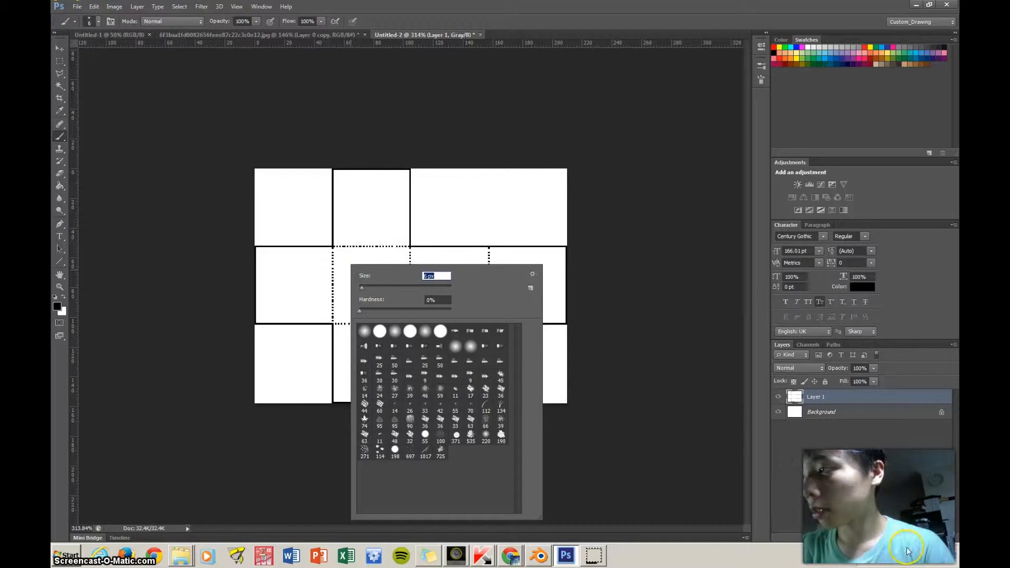
{"action": "left_click", "coordinate": [897, 481]}
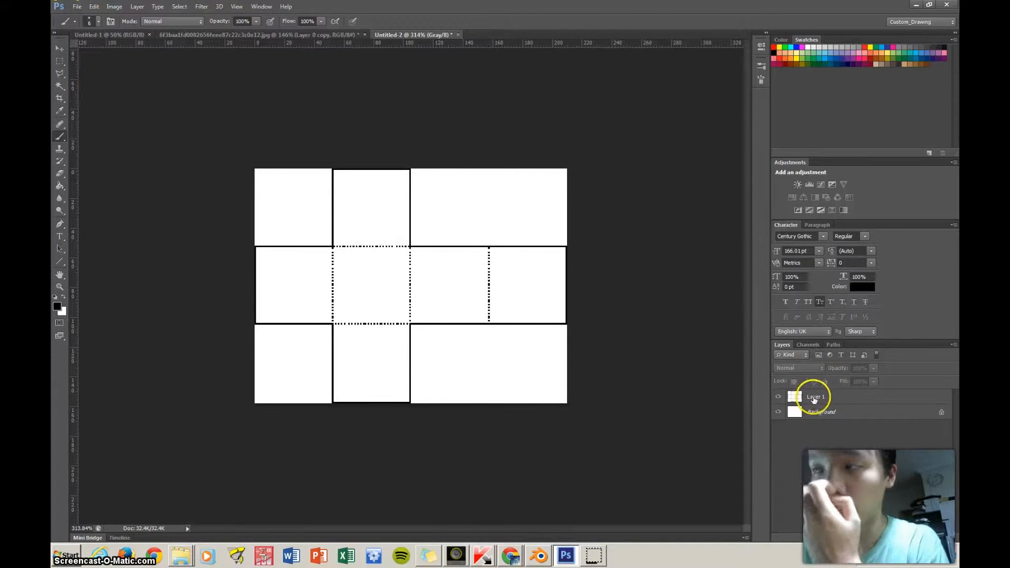
{"action": "left_click", "coordinate": [817, 398]}
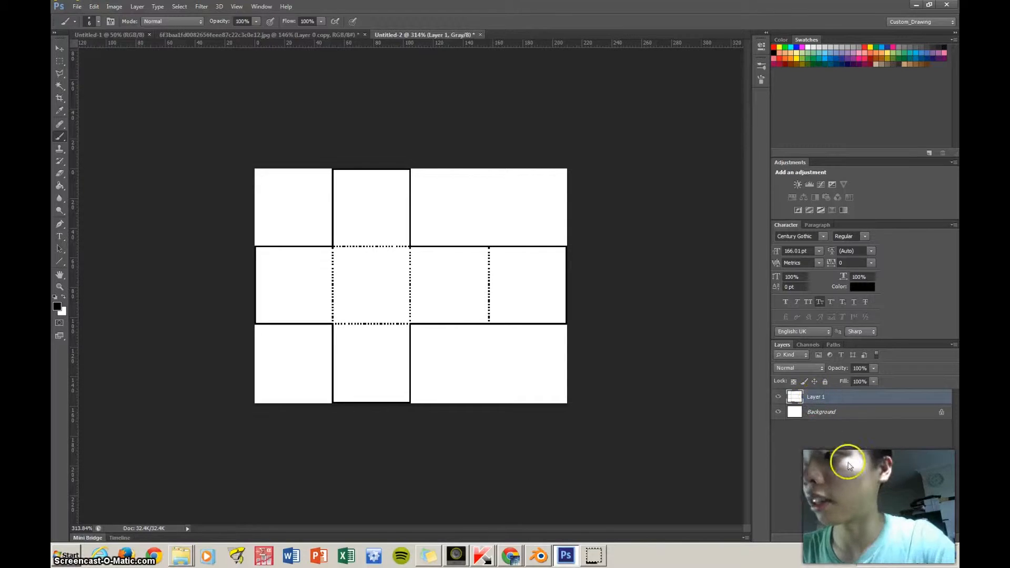
{"action": "left_click", "coordinate": [929, 535]}
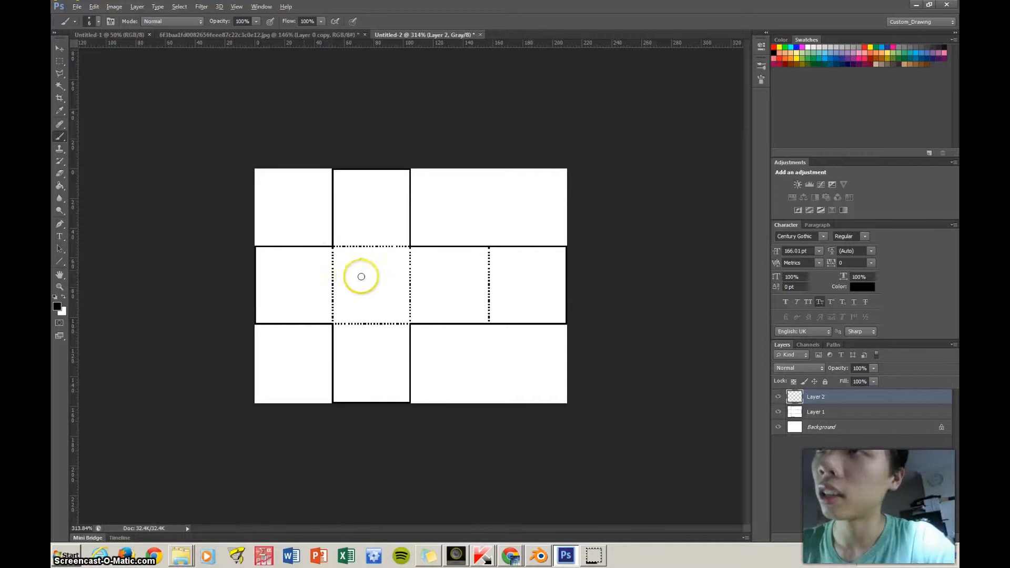
Paint a short vertical test stroke in the net's leftmost square and undo it
{"action": "left_click_drag", "start_coordinate": [295, 263], "coordinate": [298, 299]}
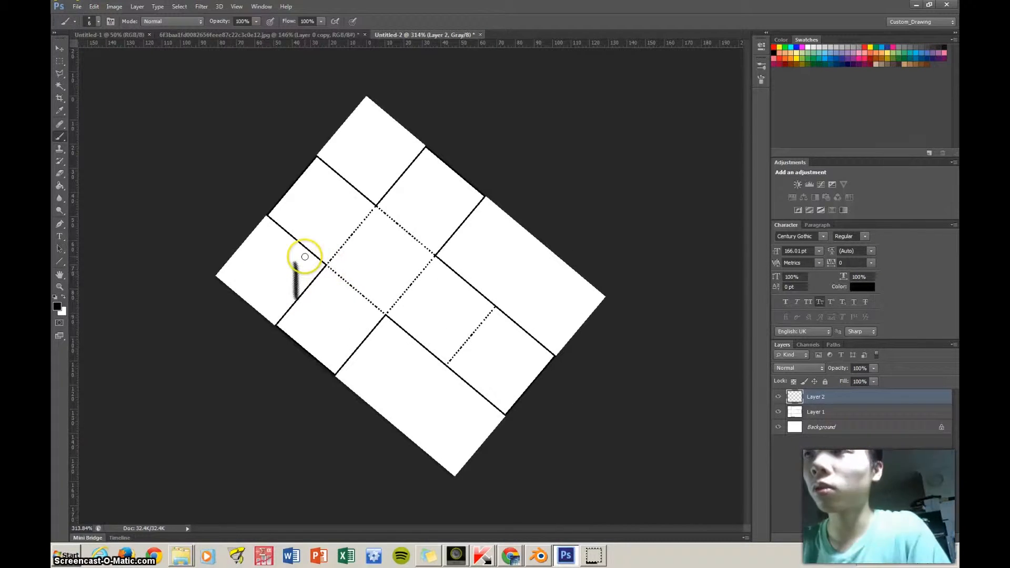
{"action": "key", "text": "ctrl+z"}
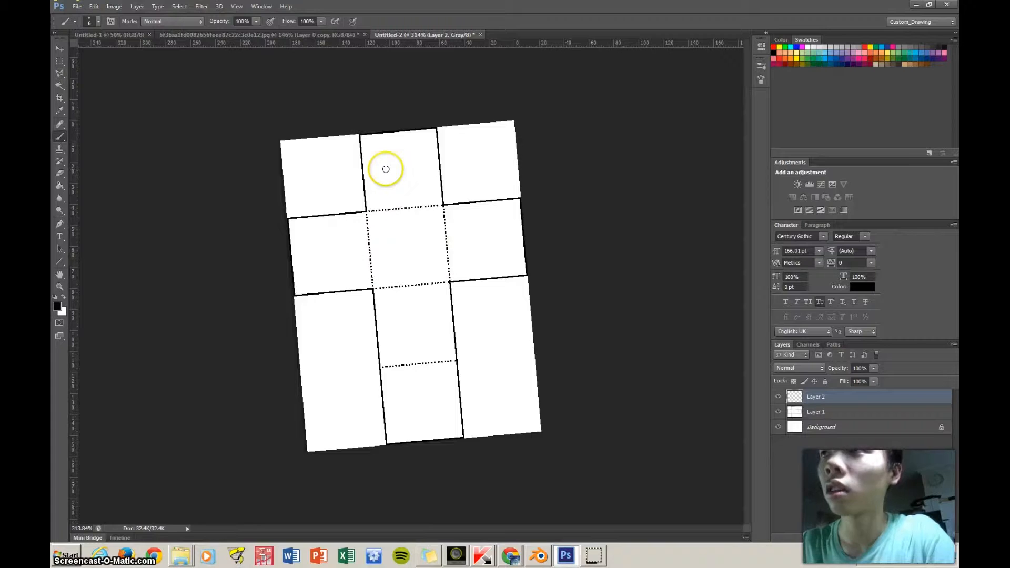
{"action": "scroll", "coordinate": [386, 170], "scroll_direction": "down", "scroll_amount": 2}
{"action": "scroll", "coordinate": [387, 169], "scroll_direction": "up", "scroll_amount": 2}
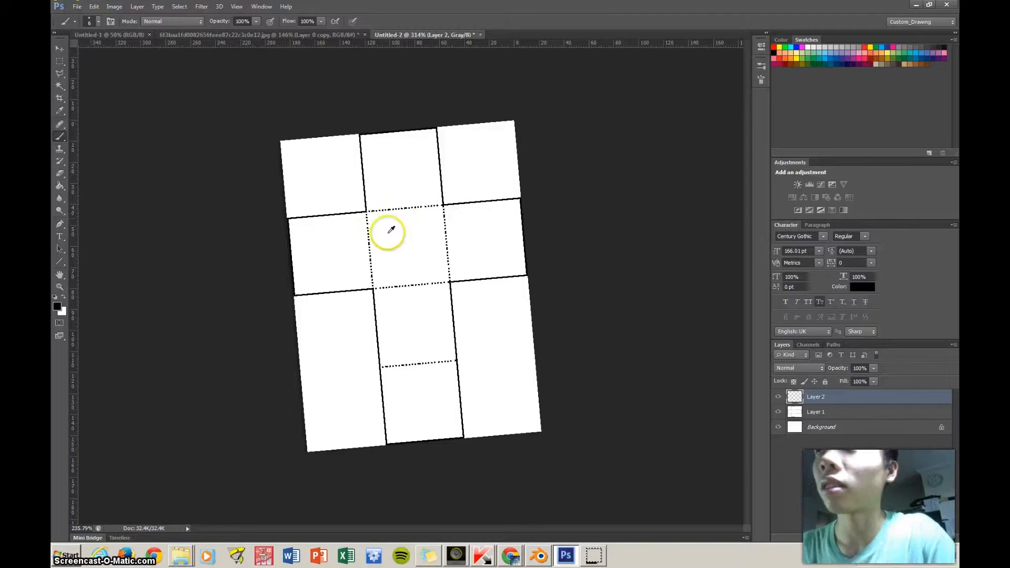
{"action": "scroll", "coordinate": [384, 228], "scroll_direction": "down", "scroll_amount": 3, "text": "alt"}
{"action": "scroll", "coordinate": [402, 249], "scroll_direction": "up", "scroll_amount": 3, "text": "alt"}
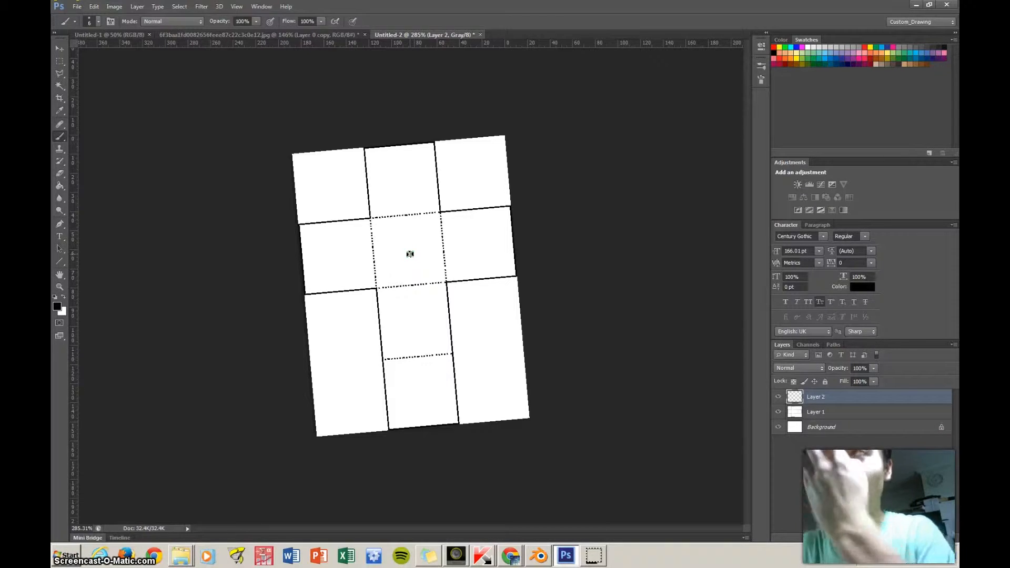
{"action": "left_click", "coordinate": [335, 370]}
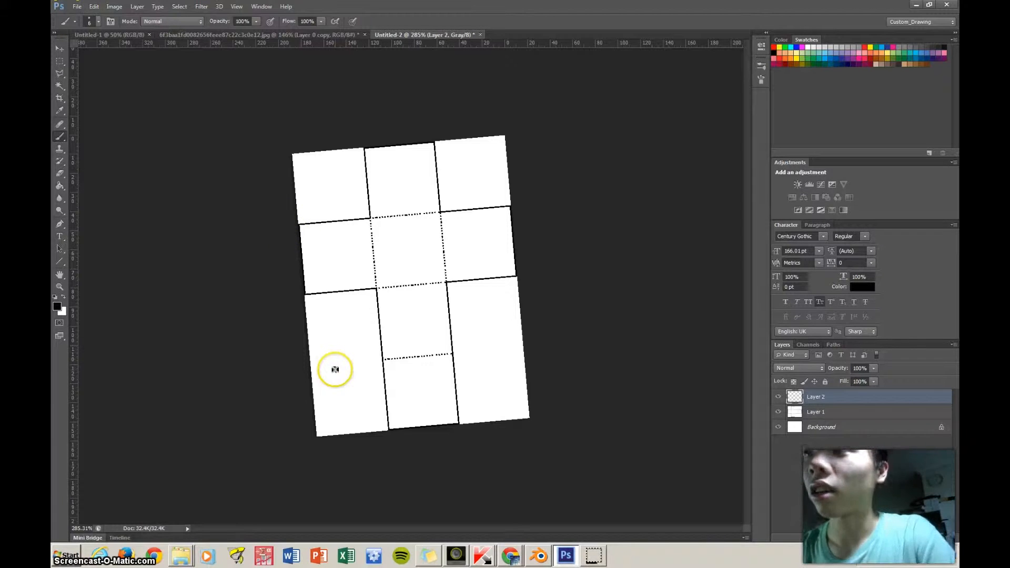
{"action": "key", "text": "r"}
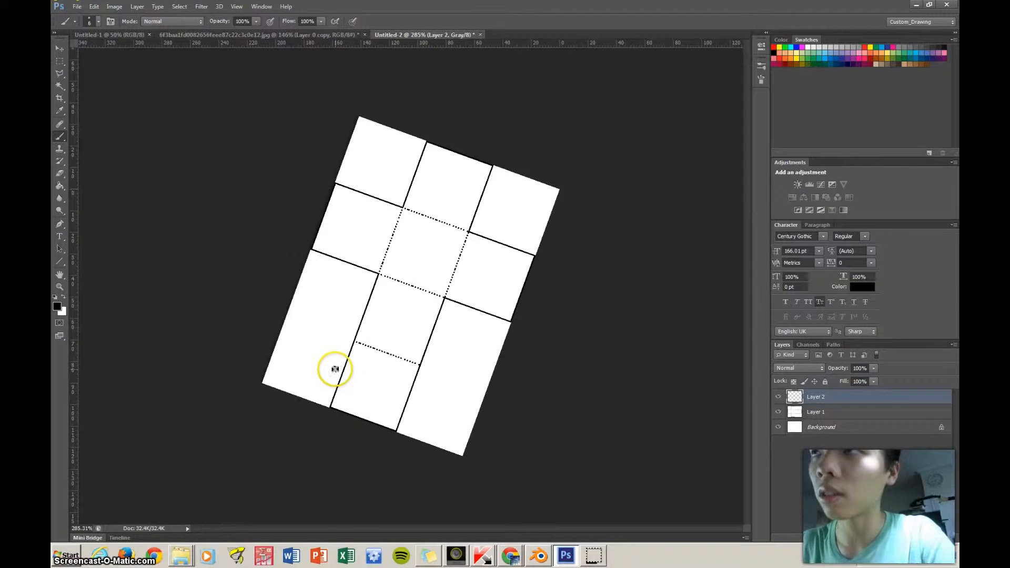
{"action": "scroll", "coordinate": [335, 370], "scroll_direction": "down", "scroll_amount": 1}
{"action": "scroll", "coordinate": [335, 370], "scroll_direction": "up", "scroll_amount": 2}
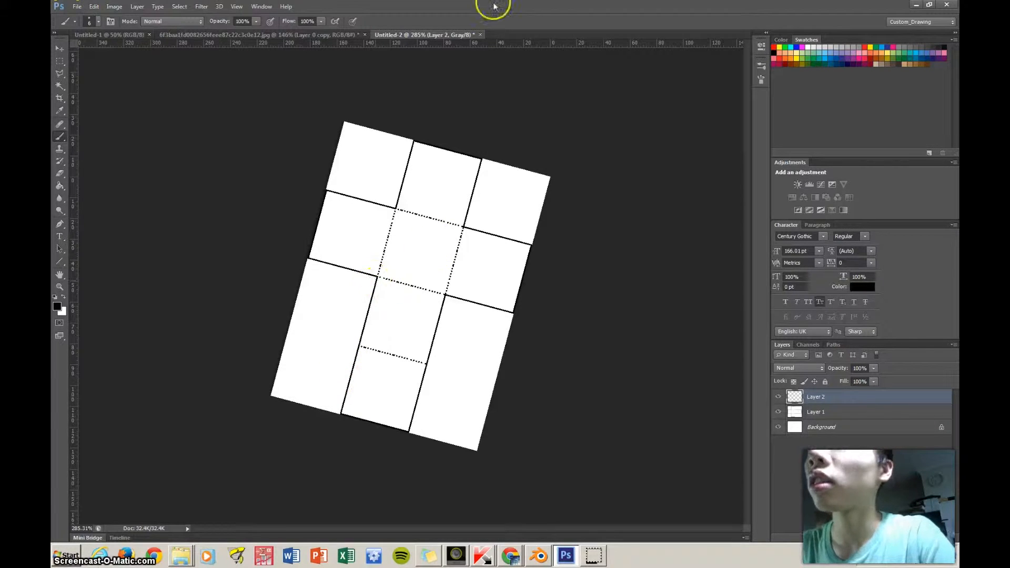
Discard the rotated cube net document and recreate it as a 210 × 158 pixel grayscale document containing the pasted net
{"action": "left_click", "coordinate": [480, 35]}
{"action": "left_click", "coordinate": [529, 206]}
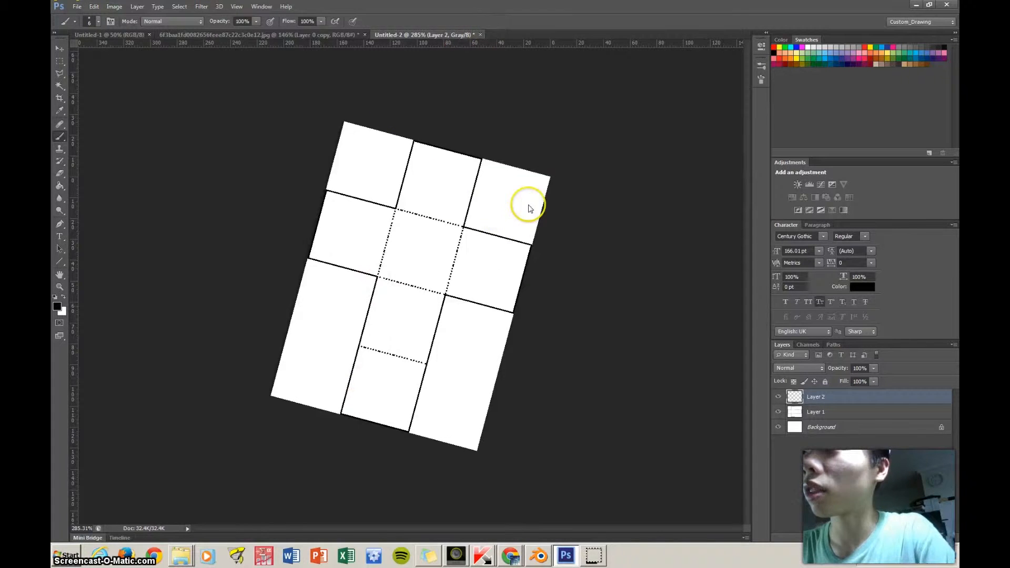
{"action": "key", "text": "ctrl+n"}
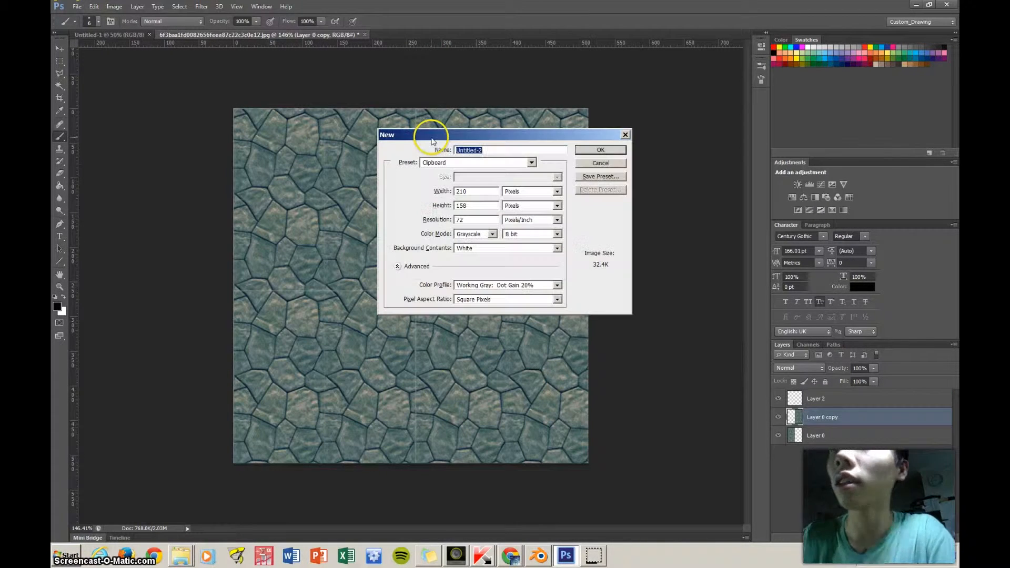
{"action": "left_click", "coordinate": [592, 147]}
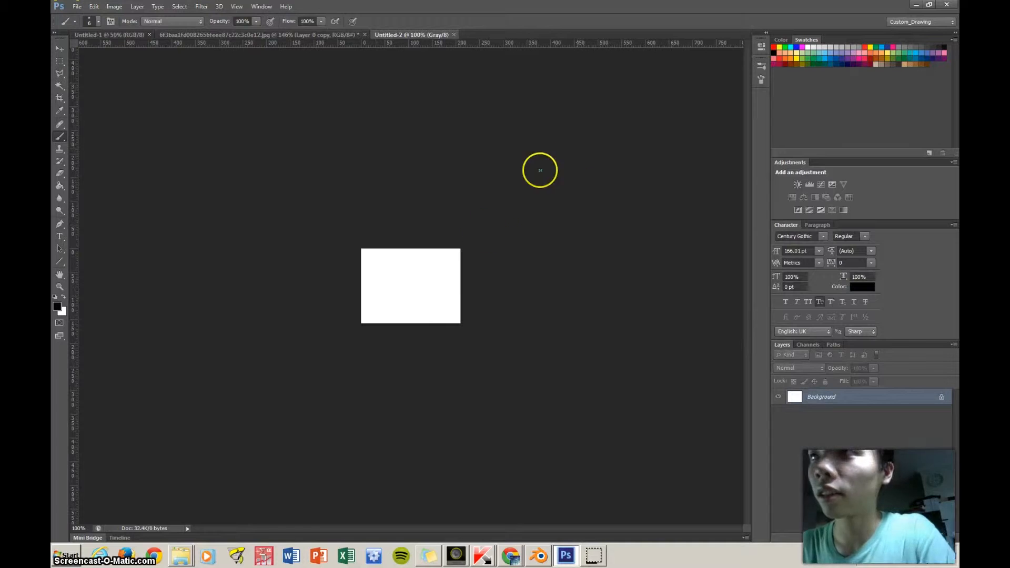
{"action": "key", "text": "ctrl+v"}
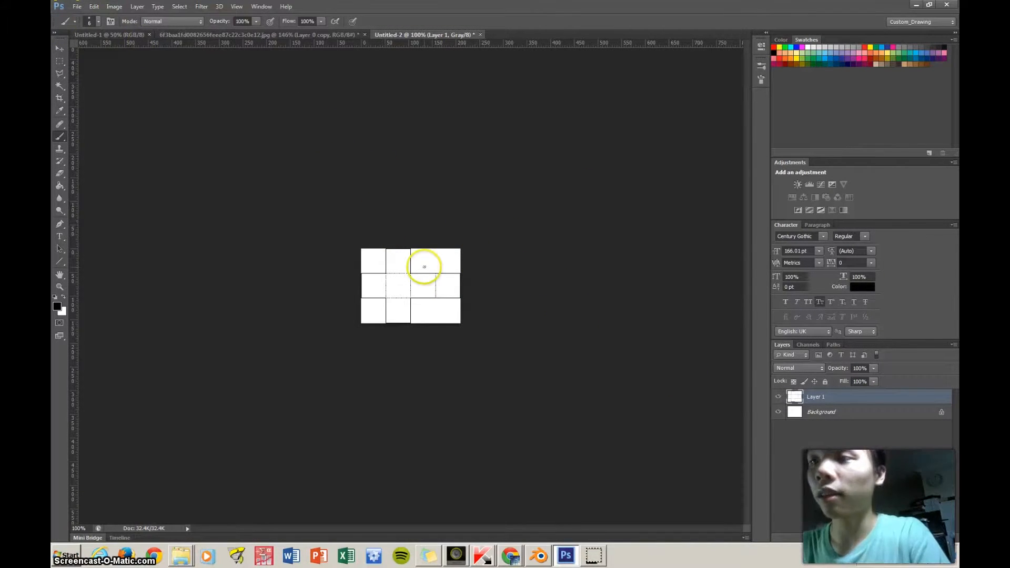
{"action": "key", "text": "ctrl+plus"}
{"action": "key", "text": "ctrl+plus"}
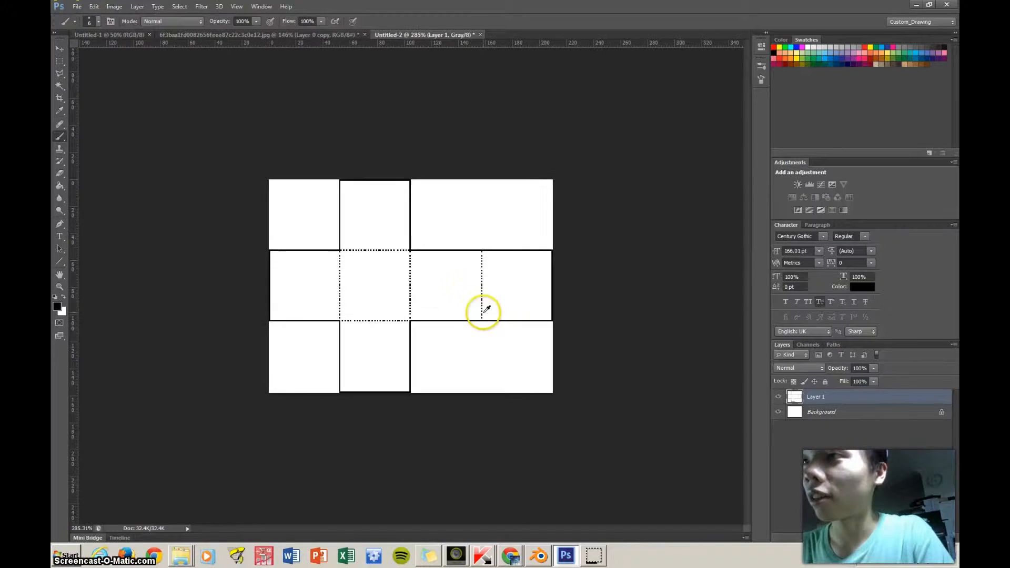
Add a new empty layer and move it above Layer 1 in the layer stack
{"action": "right_click", "coordinate": [835, 418]}
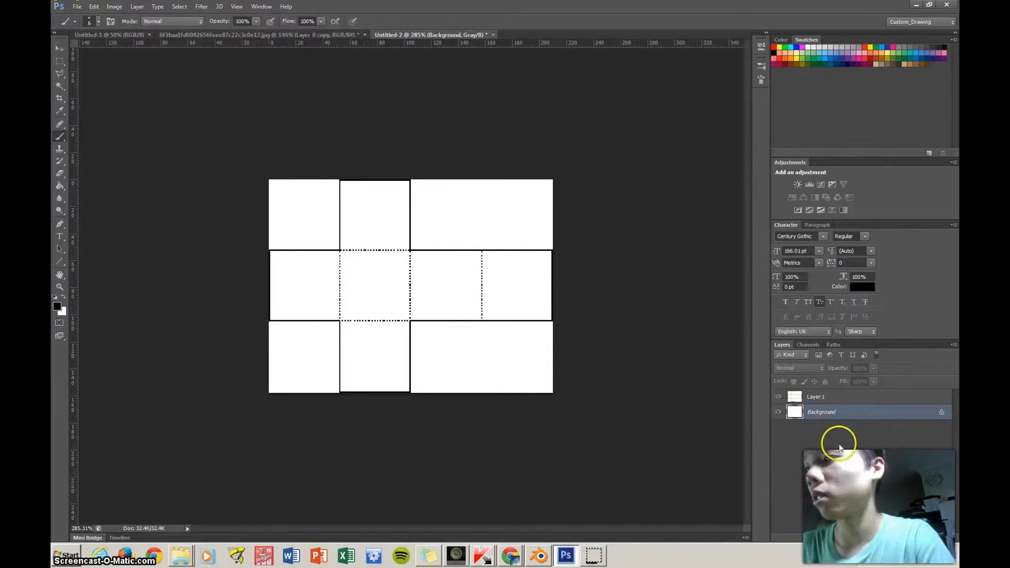
{"action": "left_click", "coordinate": [931, 537]}
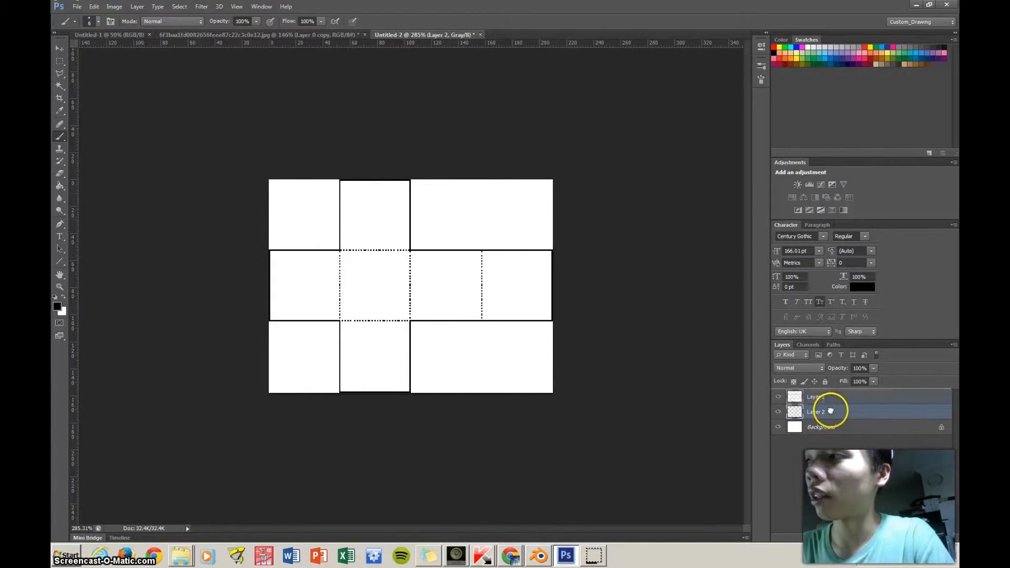
{"action": "left_click_drag", "start_coordinate": [831, 411], "coordinate": [833, 401]}
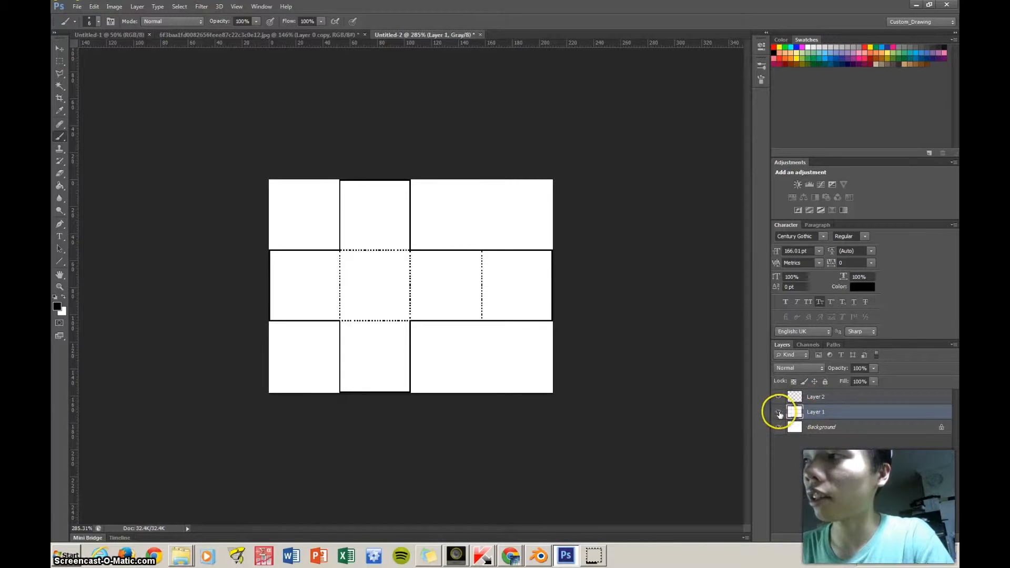
Toggle Layer 1's visibility off and on to compare the canvas with and without the net lines
{"action": "left_click", "coordinate": [779, 413]}
{"action": "left_click", "coordinate": [779, 413]}
{"action": "left_click", "coordinate": [778, 413]}
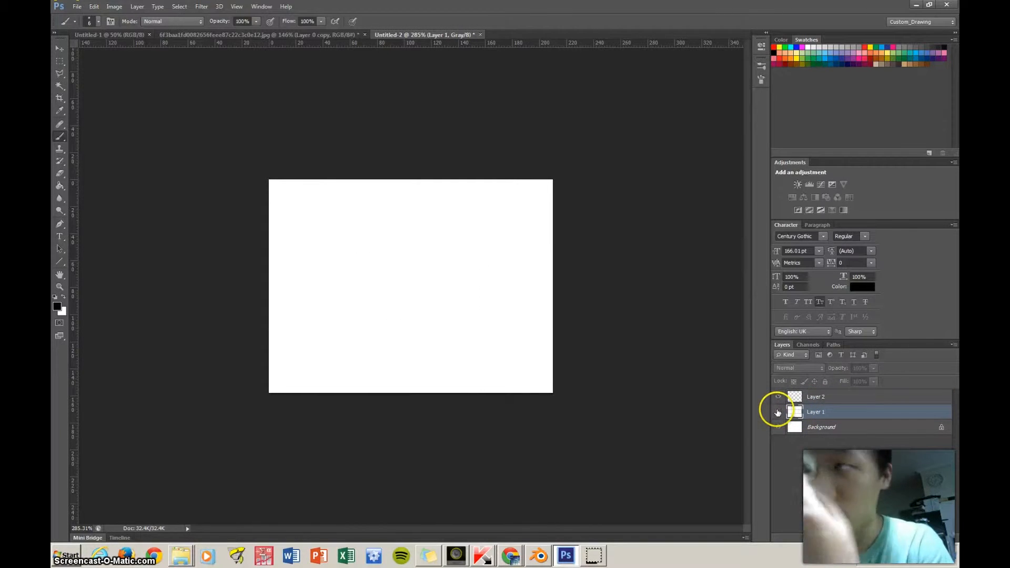
{"action": "left_click", "coordinate": [780, 411]}
On Layer 2, paint 1, 2, 3 and 4 across the net's middle row, 5 in its upper square and 6 in its lower square
{"action": "left_click", "coordinate": [816, 397]}
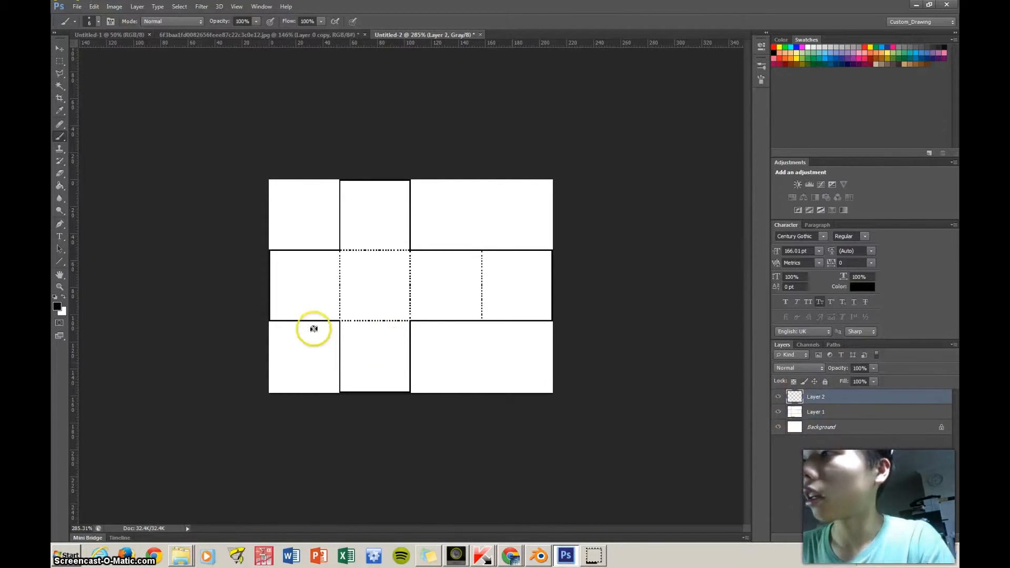
{"action": "left_click", "coordinate": [334, 294]}
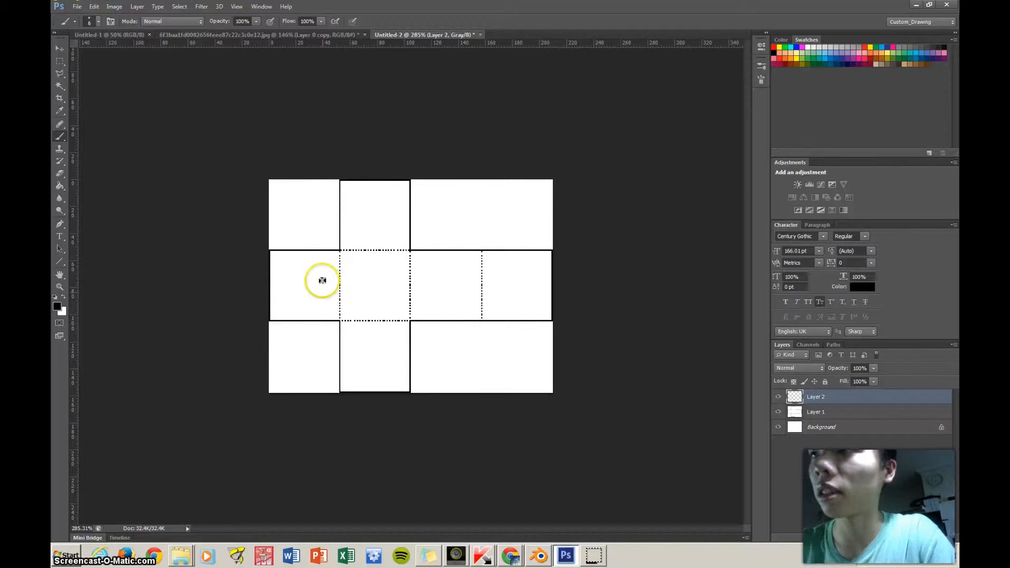
{"action": "left_click_drag", "start_coordinate": [308, 270], "coordinate": [308, 310]}
{"action": "mouse_move", "coordinate": [370, 304]}
{"action": "left_mouse_down"}
{"action": "mouse_move", "coordinate": [365, 283]}
{"action": "mouse_move", "coordinate": [391, 306]}
{"action": "left_mouse_up"}
{"action": "left_click_drag", "start_coordinate": [436, 269], "coordinate": [438, 306]}
{"action": "left_click_drag", "start_coordinate": [519, 269], "coordinate": [529, 311]}
{"action": "mouse_move", "coordinate": [368, 200]}
{"action": "left_mouse_down"}
{"action": "mouse_move", "coordinate": [373, 230]}
{"action": "mouse_move", "coordinate": [388, 200]}
{"action": "left_mouse_up"}
{"action": "left_click_drag", "start_coordinate": [379, 342], "coordinate": [375, 362]}
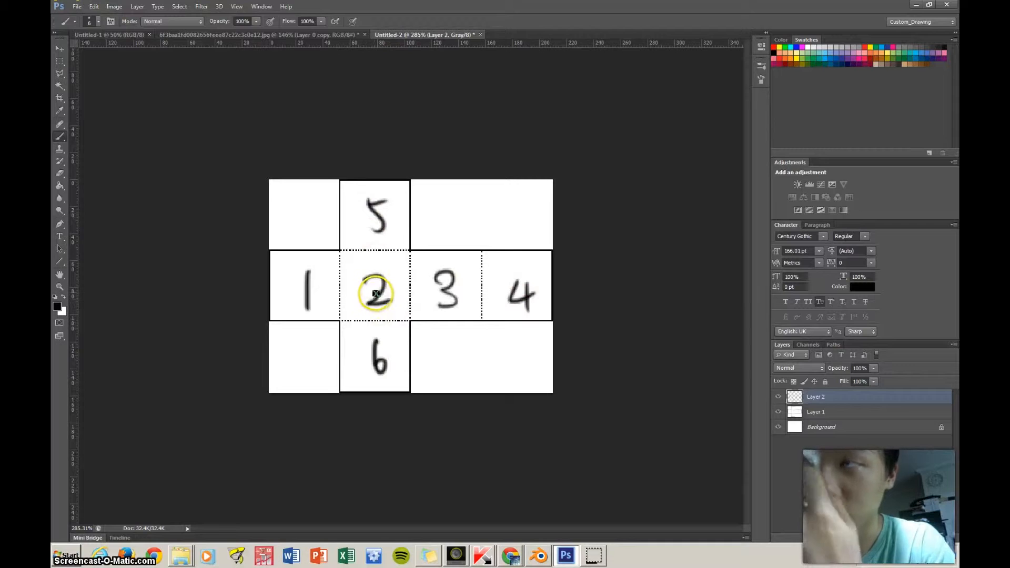
Hide Layer 1 so that only the painted numbers remain on the white background
{"action": "left_click", "coordinate": [77, 7]}
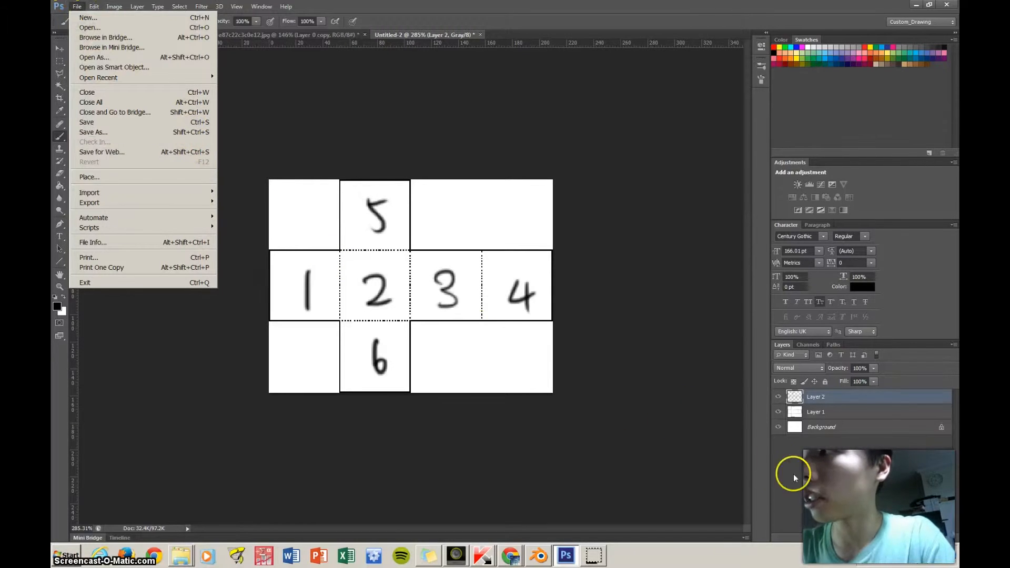
{"action": "left_click", "coordinate": [778, 454]}
{"action": "left_click", "coordinate": [780, 412]}
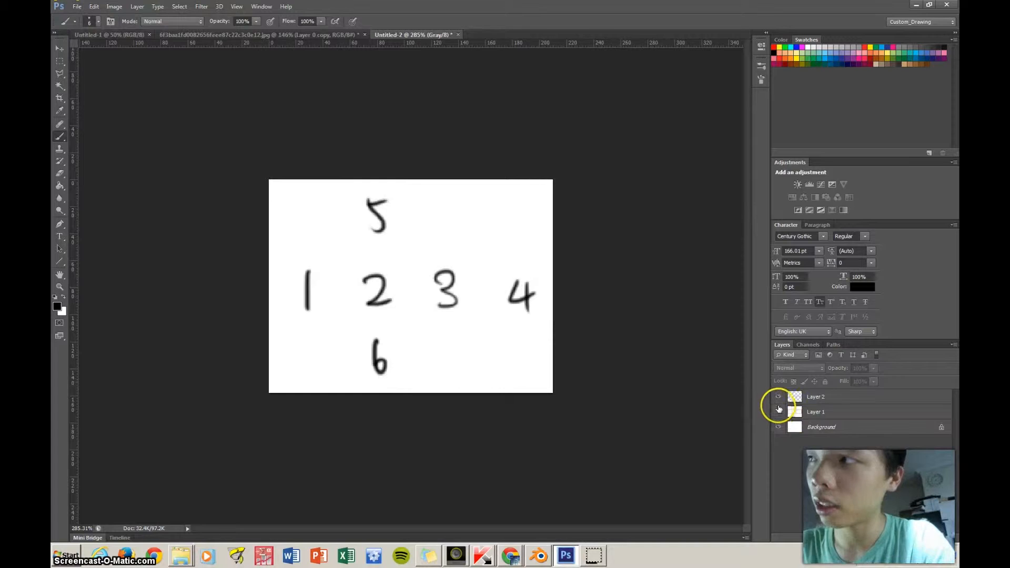
{"action": "left_click", "coordinate": [779, 412]}
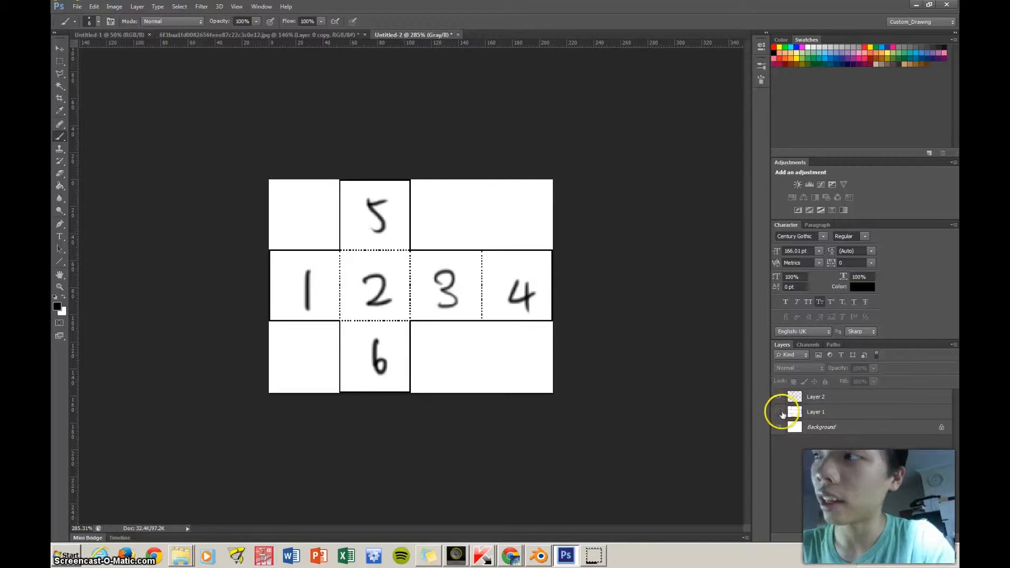
{"action": "left_click", "coordinate": [779, 412]}
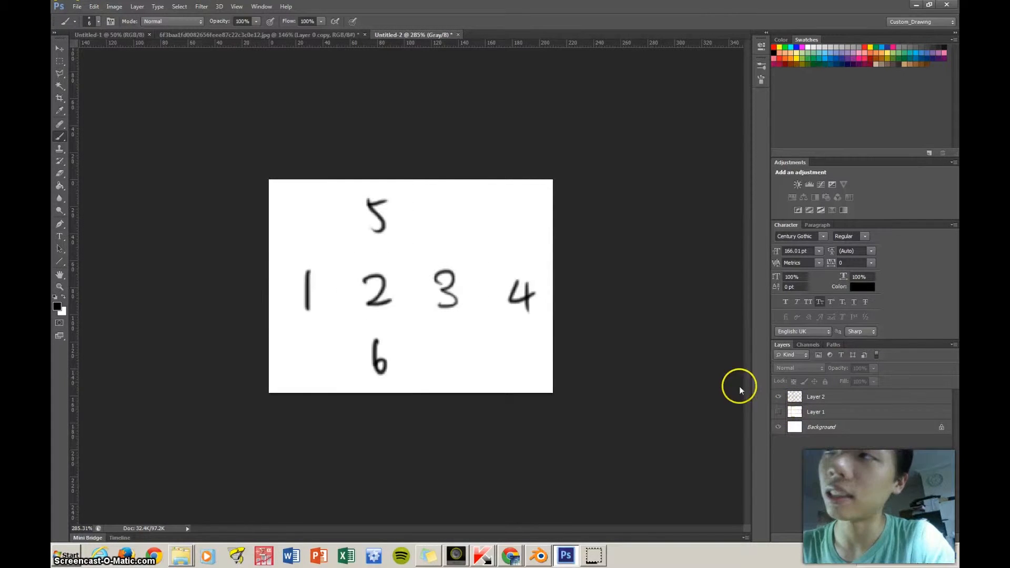
Start saving a copy of the image to the uv unwrapping folder in JPEG format
{"action": "left_click", "coordinate": [77, 7]}
{"action": "left_click", "coordinate": [193, 134]}
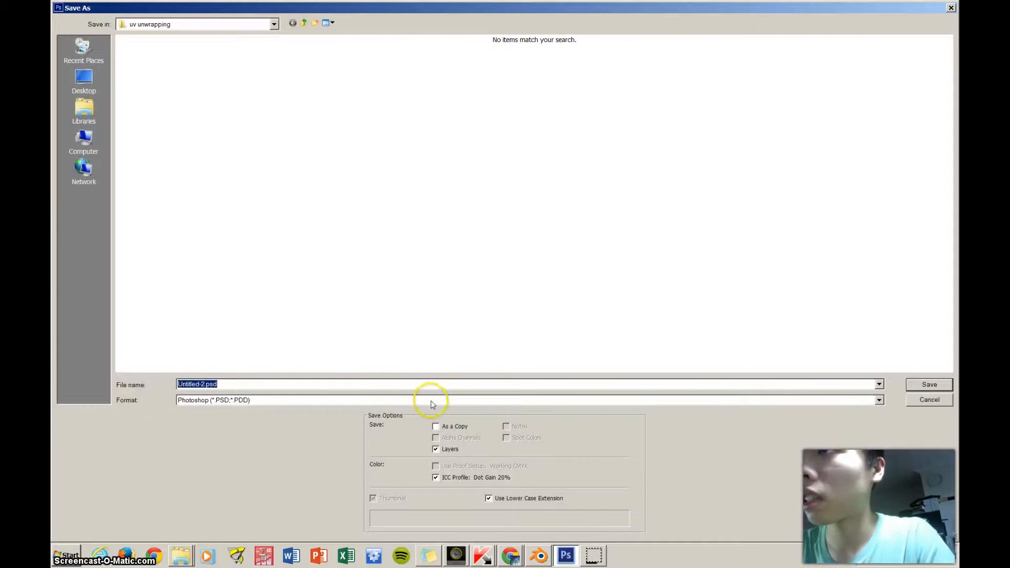
{"action": "left_click", "coordinate": [432, 401]}
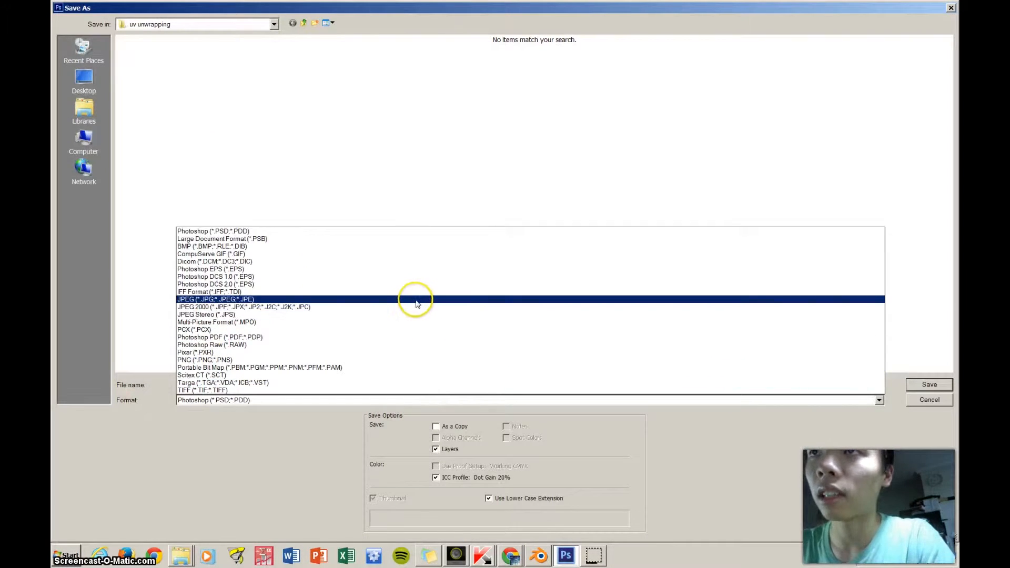
{"action": "left_click", "coordinate": [420, 300]}
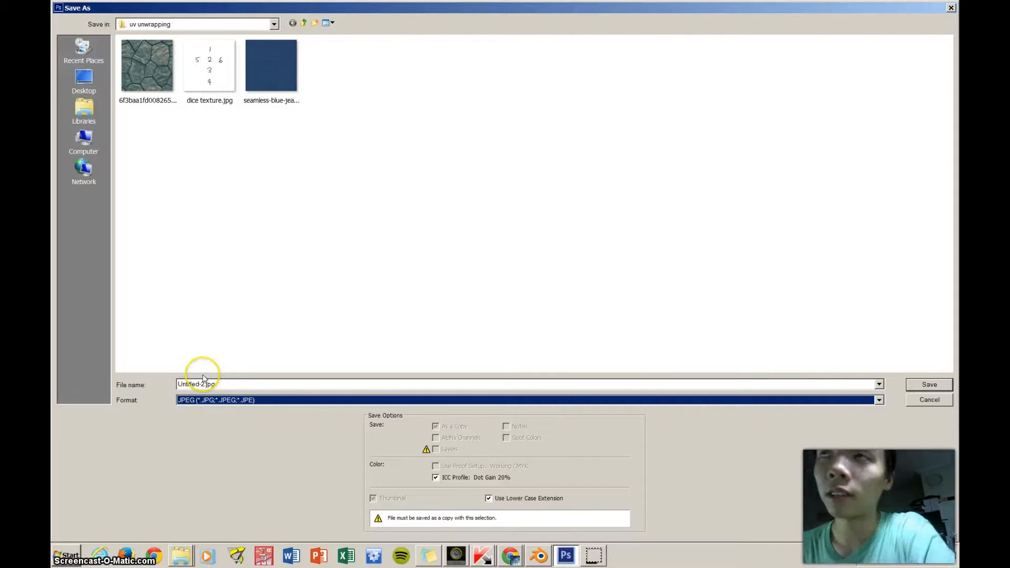
Name the copy "dice texture 2" and save it at Maximum quality 12 with the Baseline ("Standard") option
{"action": "left_click", "coordinate": [238, 383]}
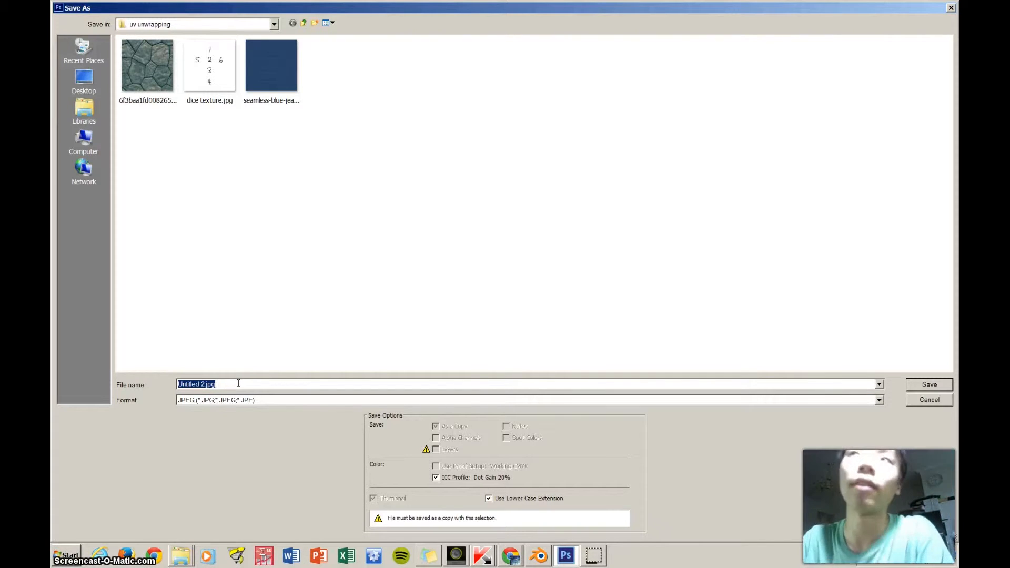
{"action": "type", "text": "dice"}
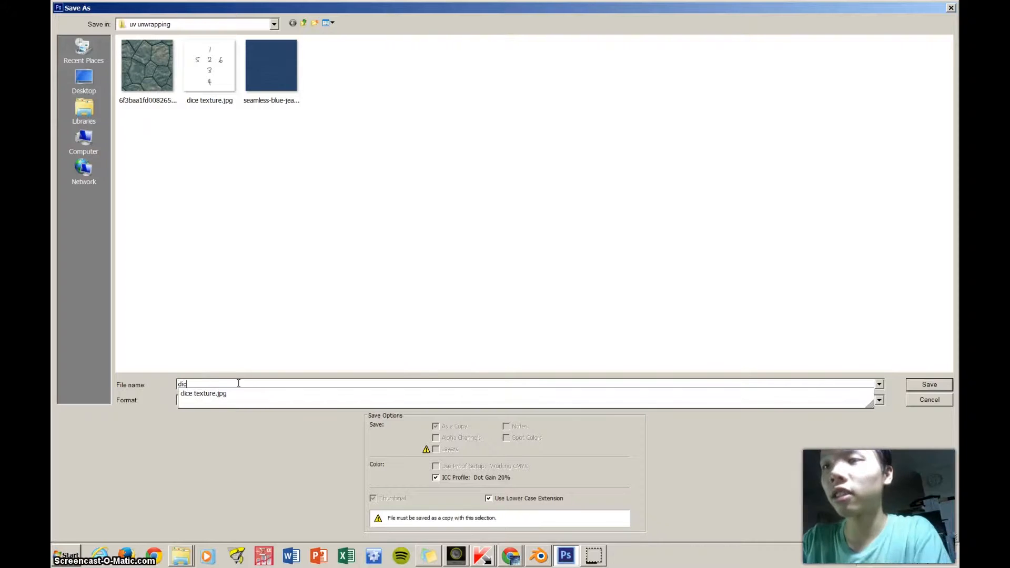
{"action": "key", "text": "Down"}
{"action": "key", "text": "BackSpace"}
{"action": "key", "text": "BackSpace"}
{"action": "key", "text": "BackSpace"}
{"action": "key", "text": "BackSpace"}
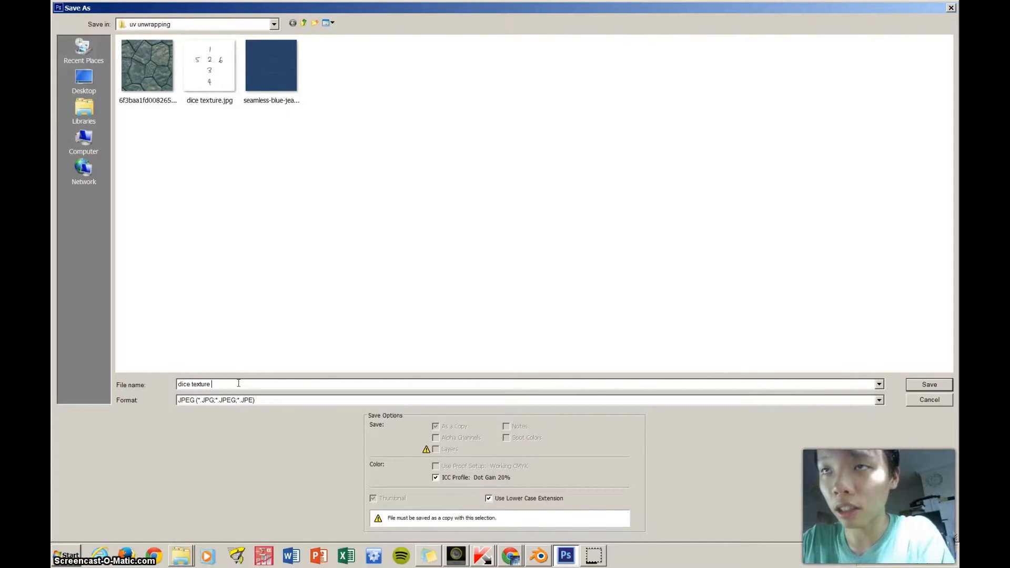
{"action": "type", "text": "2"}
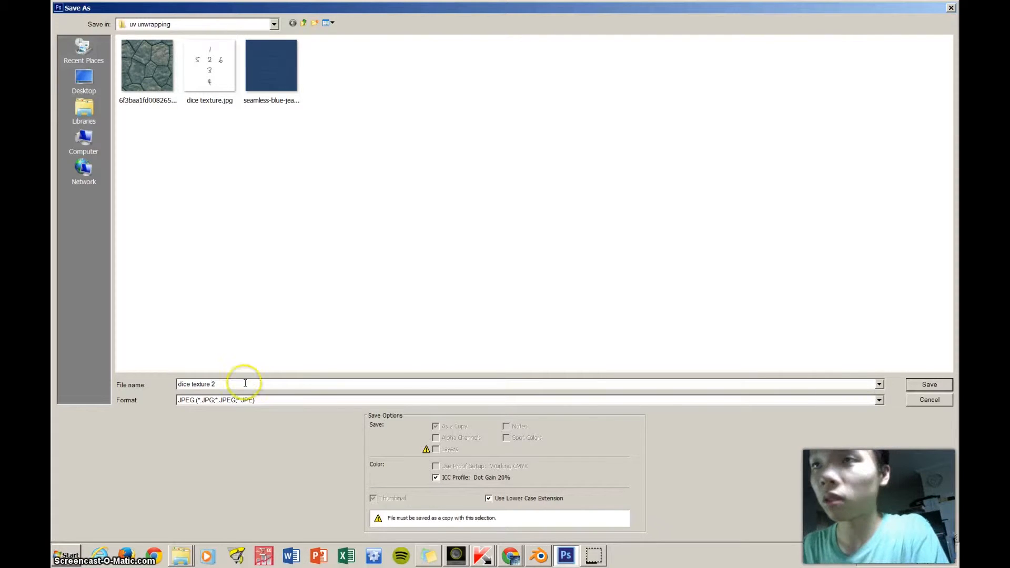
{"action": "left_click", "coordinate": [943, 385]}
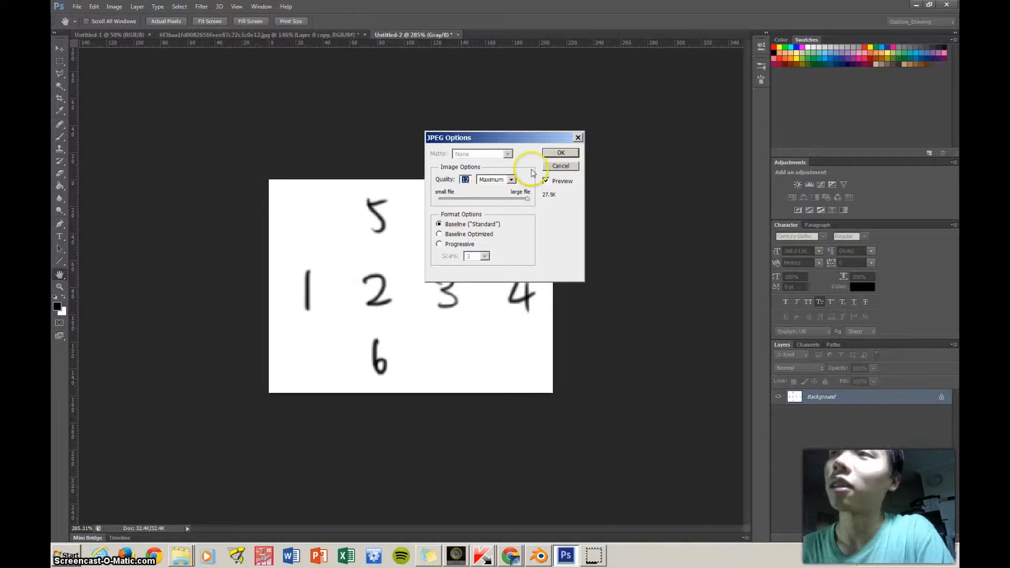
{"action": "left_click", "coordinate": [558, 153]}
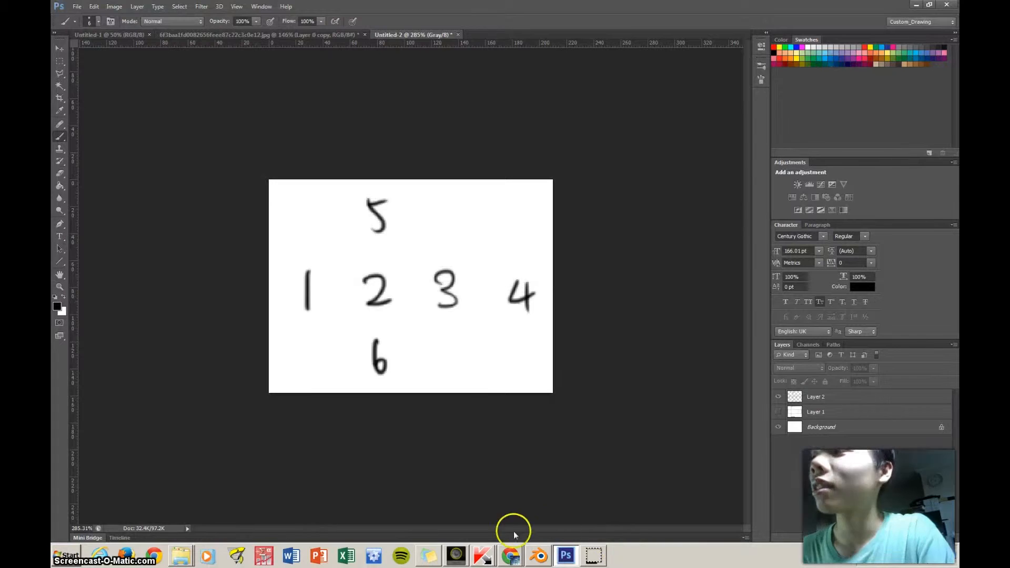
Switch to Blender and widen the UV and node editors, bringing the material's Image Texture node into full view
{"action": "left_click", "coordinate": [539, 556]}
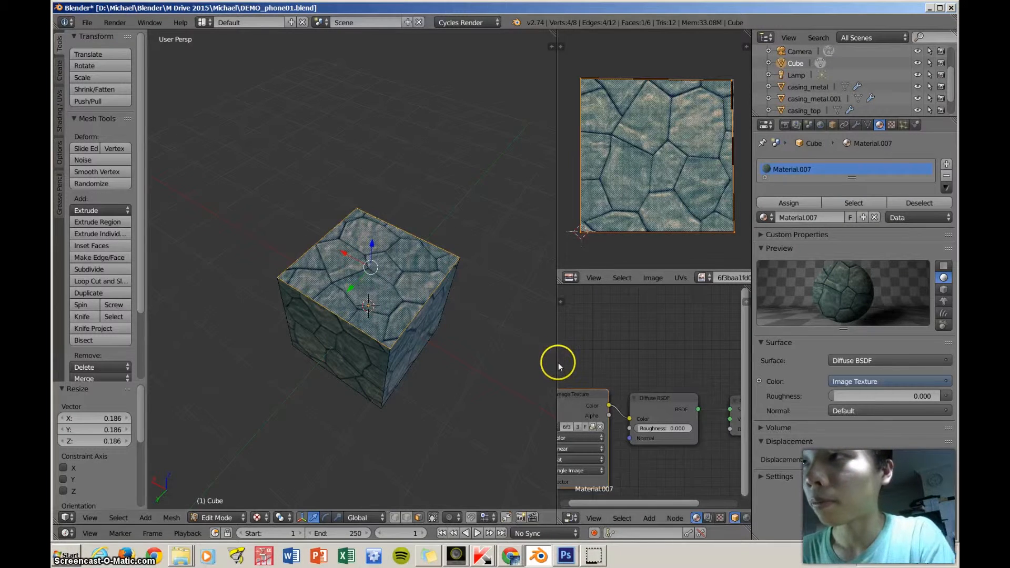
{"action": "left_click_drag", "start_coordinate": [558, 362], "coordinate": [449, 363]}
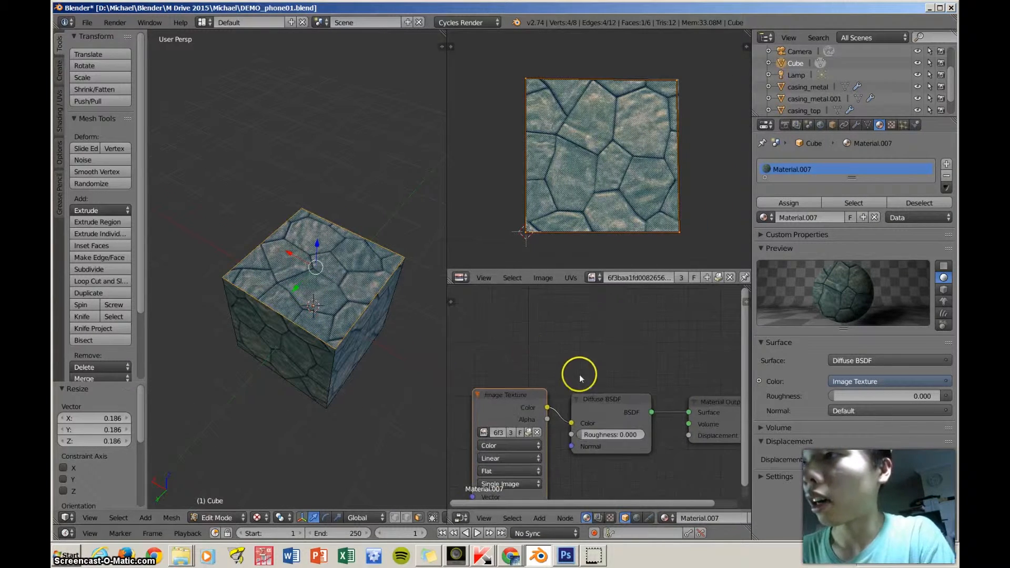
{"action": "middle_click_drag", "start_coordinate": [580, 374], "coordinate": [611, 309]}
{"action": "scroll", "coordinate": [593, 378], "scroll_direction": "up", "scroll_amount": 2}
{"action": "middle_click_drag", "start_coordinate": [593, 378], "coordinate": [632, 394]}
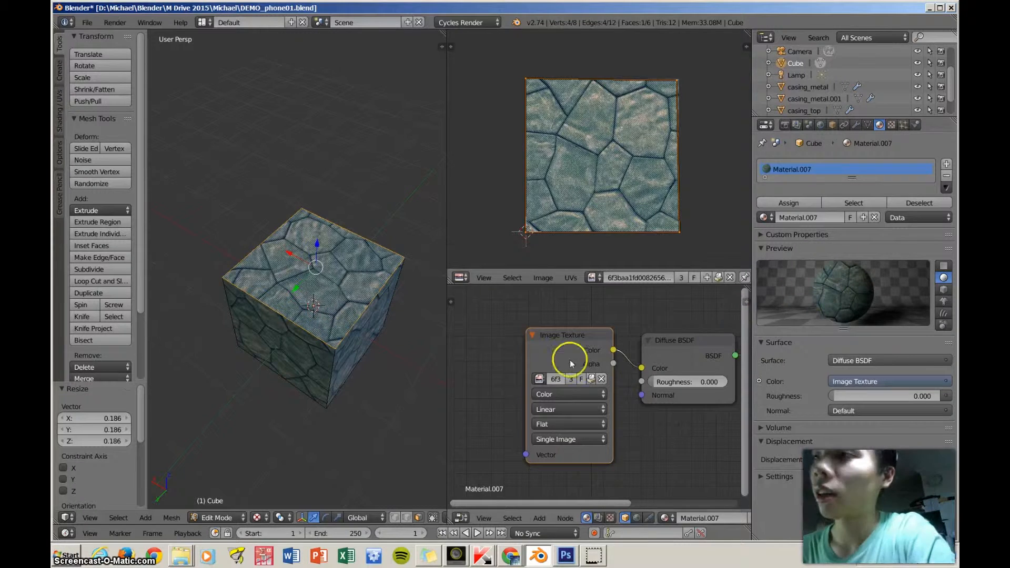
Replace the stone image in the Image Texture node with dice texture 2.jpg from the uv unwrapping folder
{"action": "left_click", "coordinate": [601, 379]}
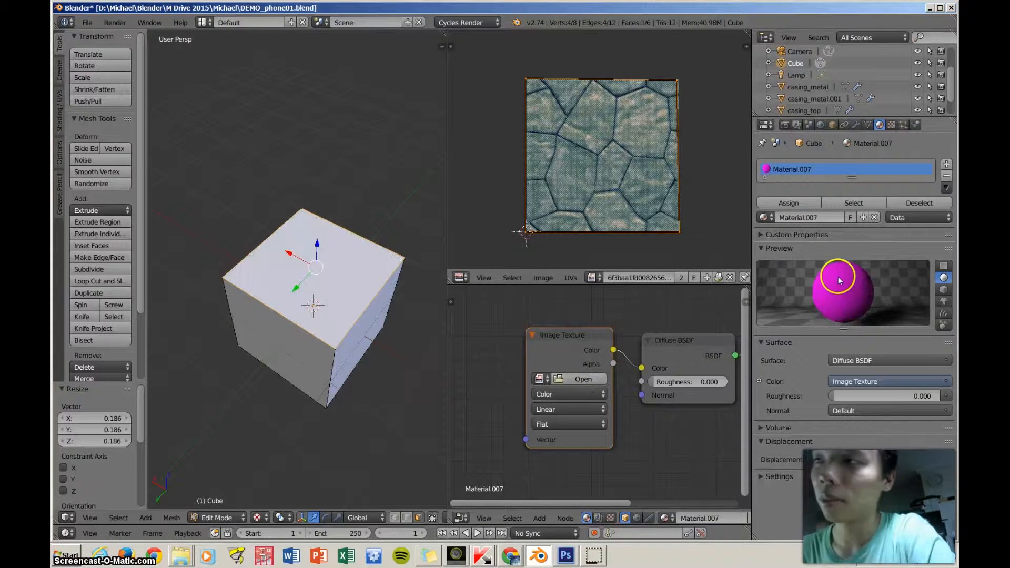
{"action": "middle_click_drag", "start_coordinate": [630, 322], "coordinate": [564, 324]}
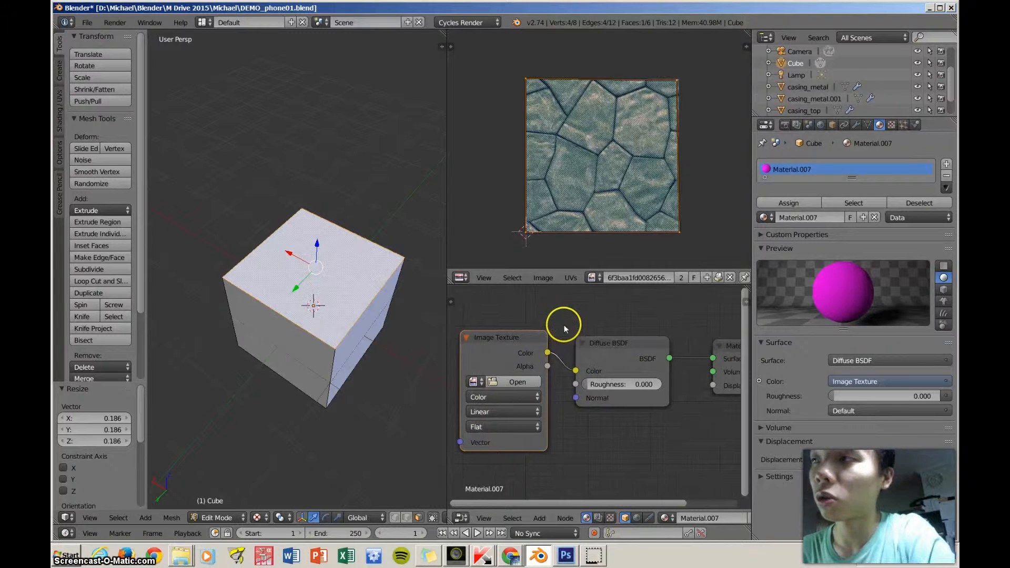
{"action": "left_click", "coordinate": [528, 376]}
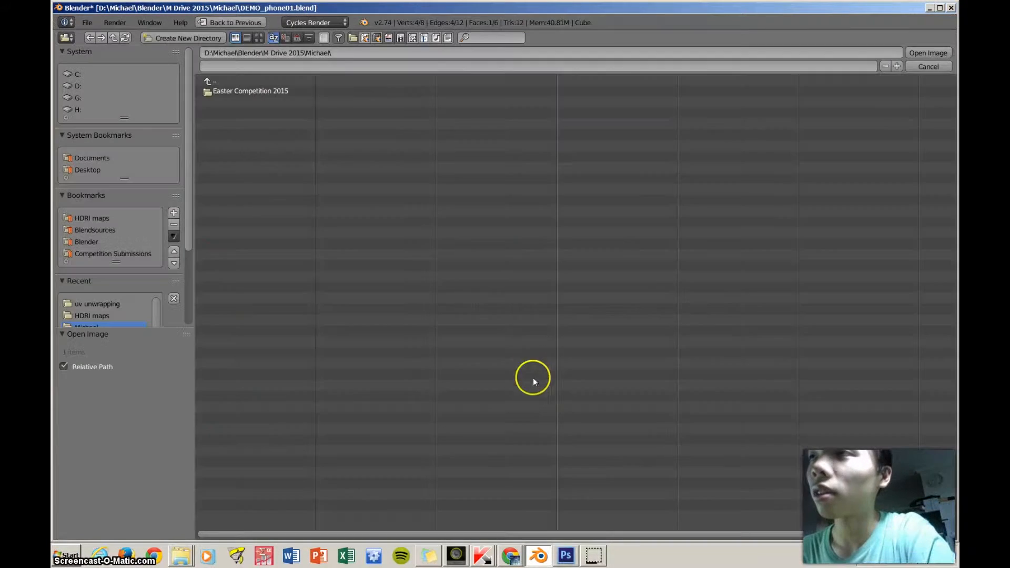
{"action": "left_click", "coordinate": [102, 305]}
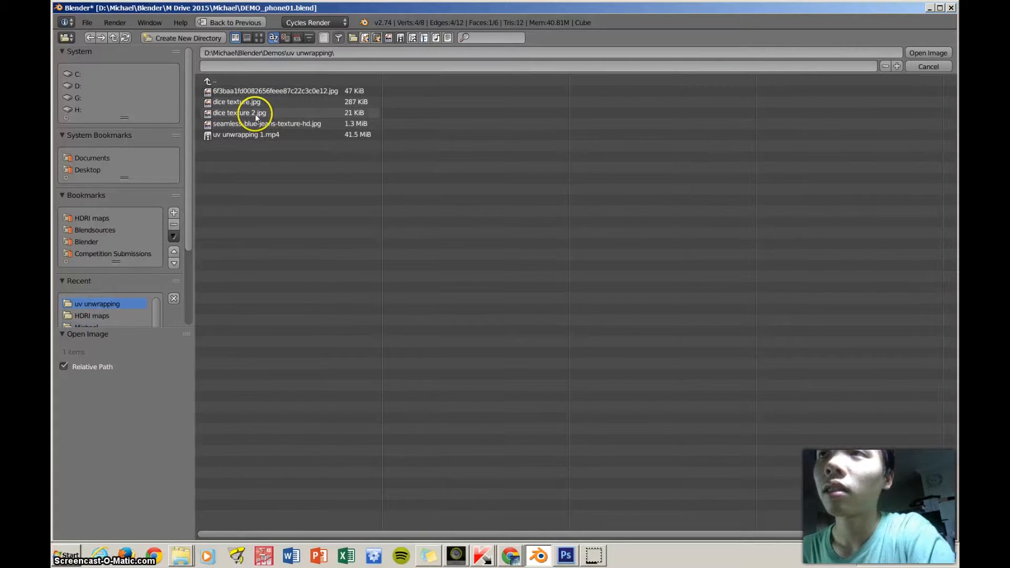
{"action": "left_click", "coordinate": [256, 114]}
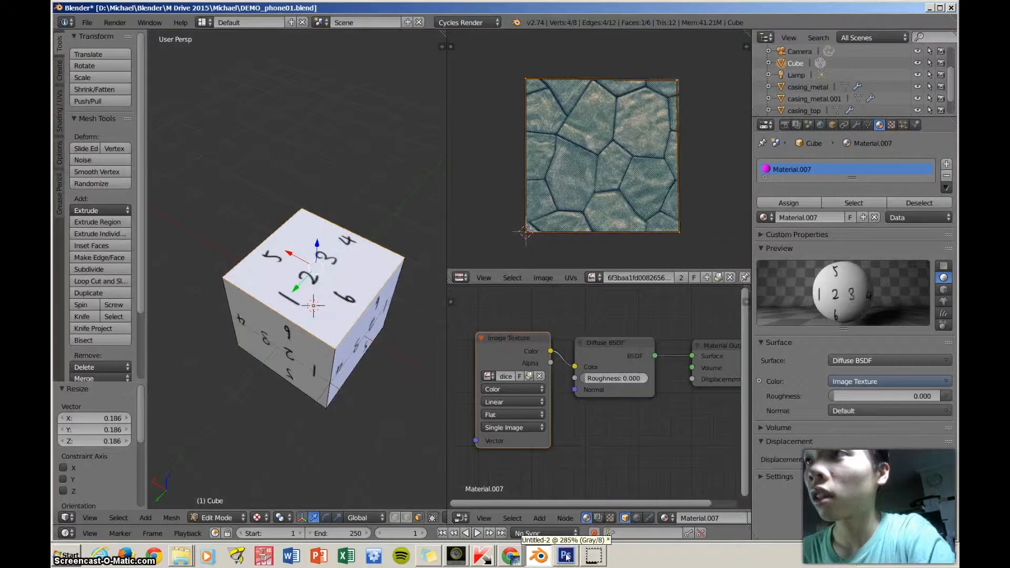
Quit Photoshop without saving the changes to the open documents and return to Blender
{"action": "left_click", "coordinate": [896, 10]}
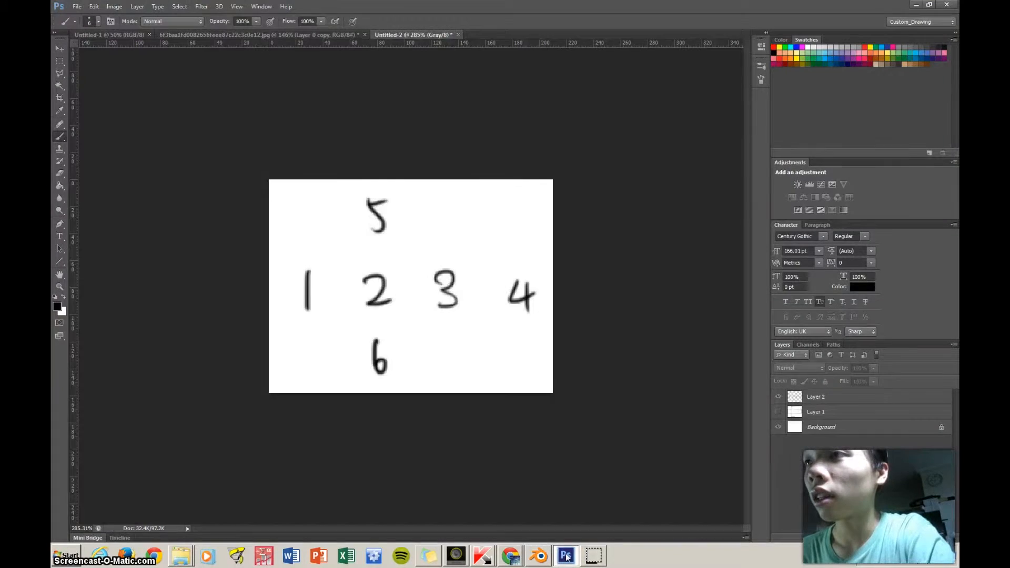
{"action": "left_click", "coordinate": [947, 4]}
{"action": "left_click", "coordinate": [515, 206]}
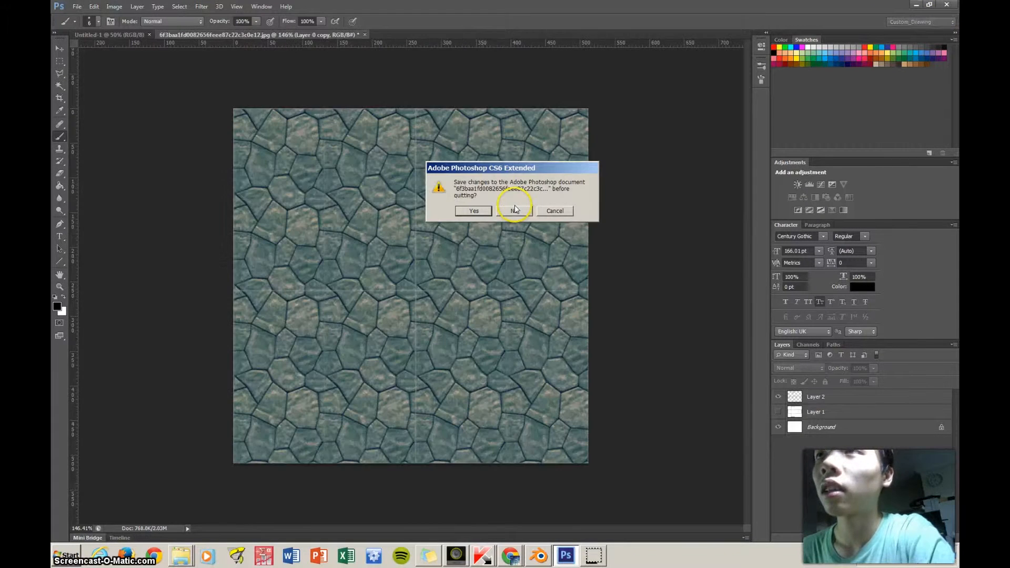
{"action": "left_click", "coordinate": [514, 211]}
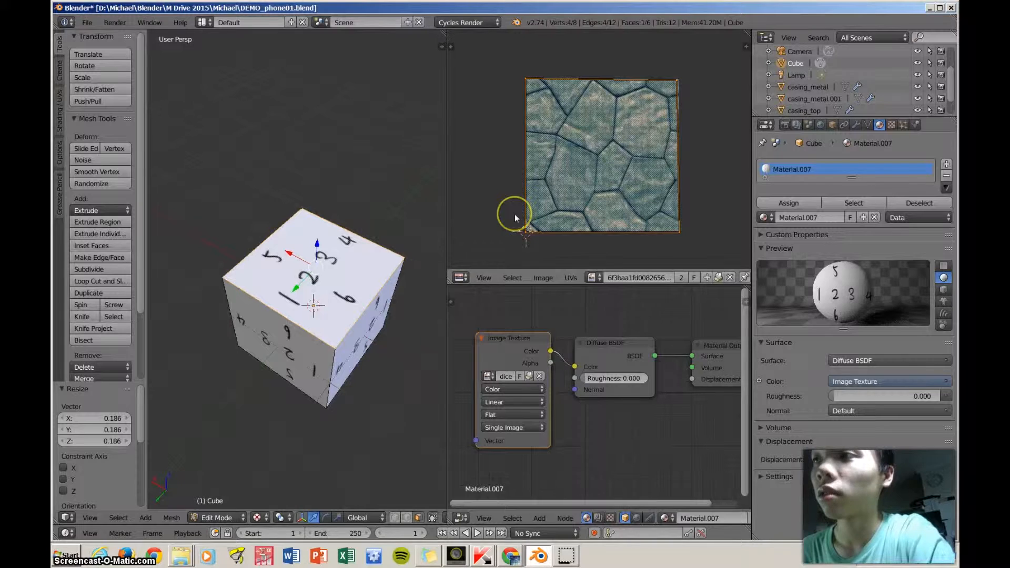
Show dice texture 2.jpg in the UV editor in place of the stone image
{"action": "middle_click_drag", "start_coordinate": [442, 378], "coordinate": [422, 315]}
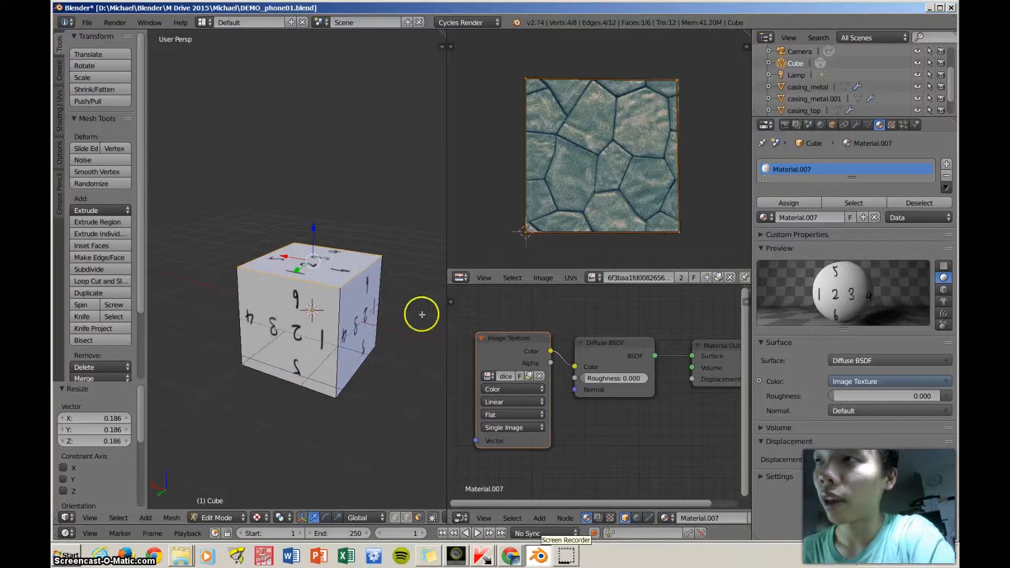
{"action": "left_click", "coordinate": [593, 279]}
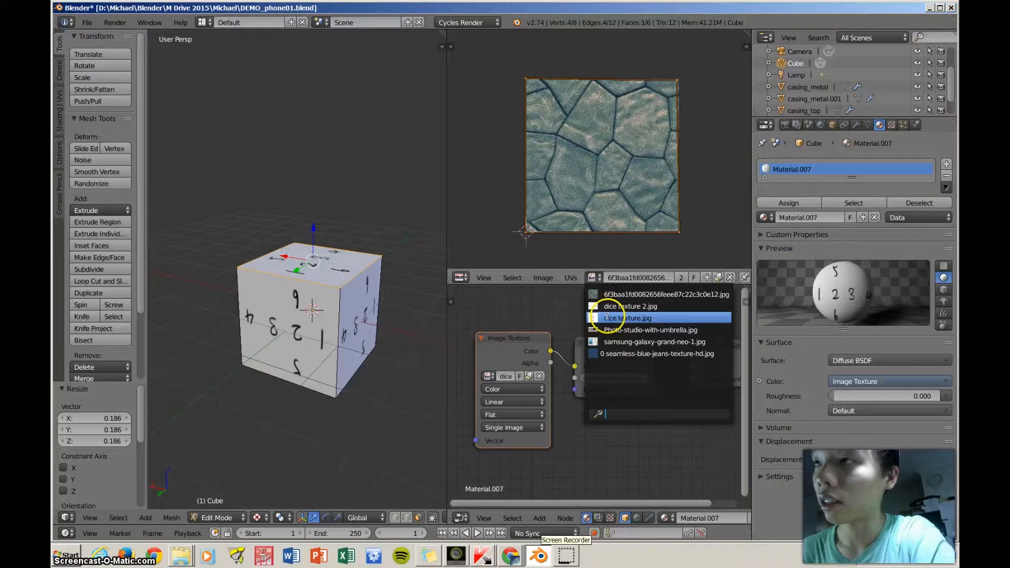
{"action": "left_click", "coordinate": [632, 305]}
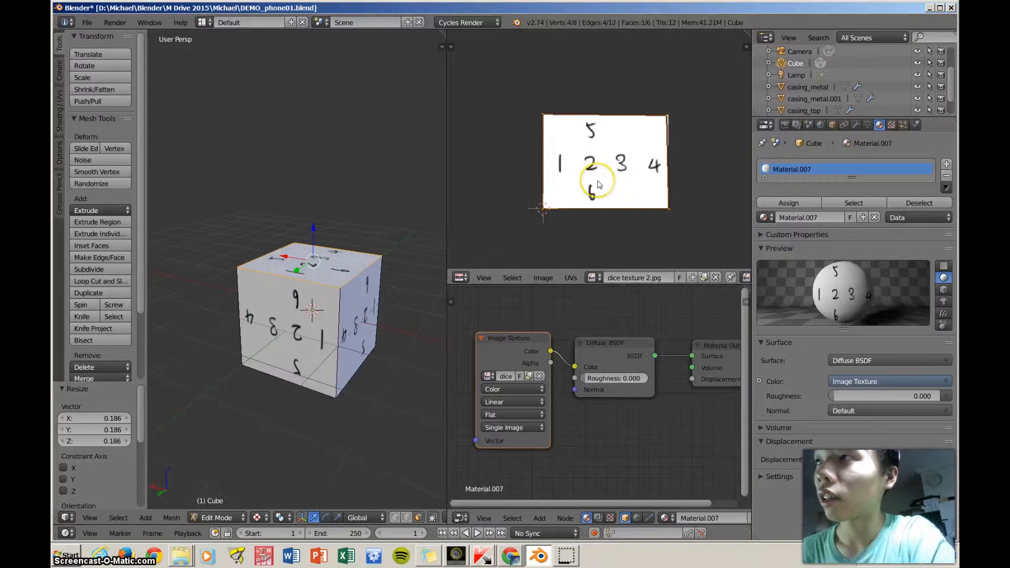
{"action": "scroll", "coordinate": [598, 184], "scroll_direction": "up", "scroll_amount": 3}
{"action": "scroll", "coordinate": [598, 184], "scroll_direction": "down", "scroll_amount": 2}
Inspect the numbers on the cube's faces and try moving the upper-right UV corner of the selected face
{"action": "middle_click_drag", "start_coordinate": [383, 237], "coordinate": [366, 280]}
{"action": "middle_click_drag", "start_coordinate": [299, 298], "coordinate": [311, 346]}
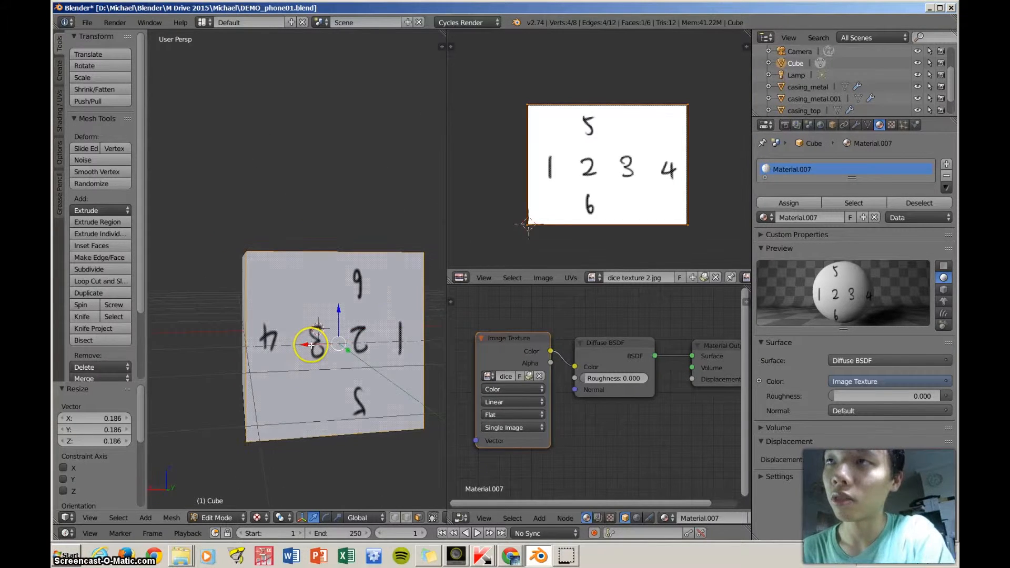
{"action": "middle_click_drag", "start_coordinate": [354, 285], "coordinate": [349, 327]}
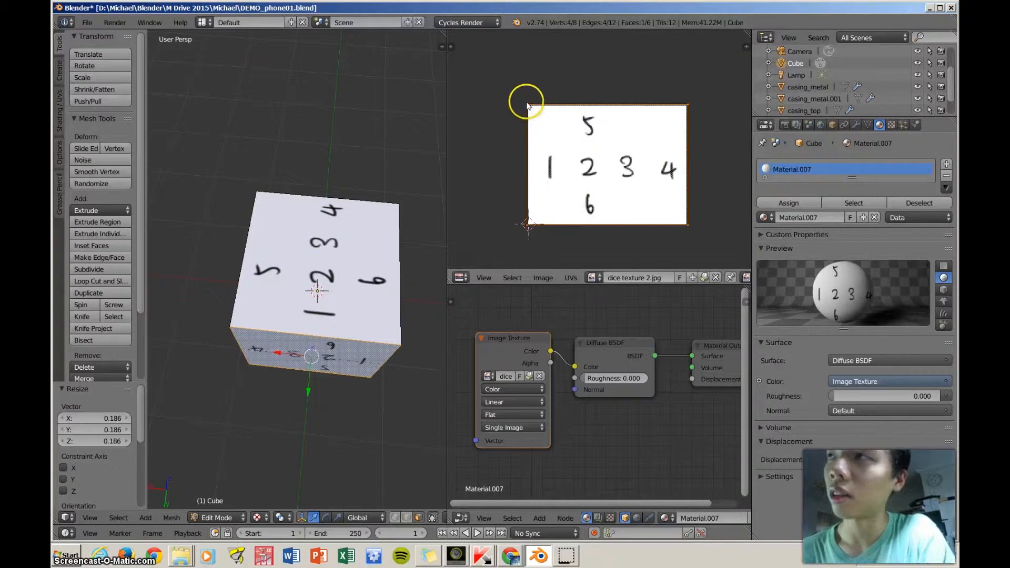
{"action": "right_click", "coordinate": [687, 105]}
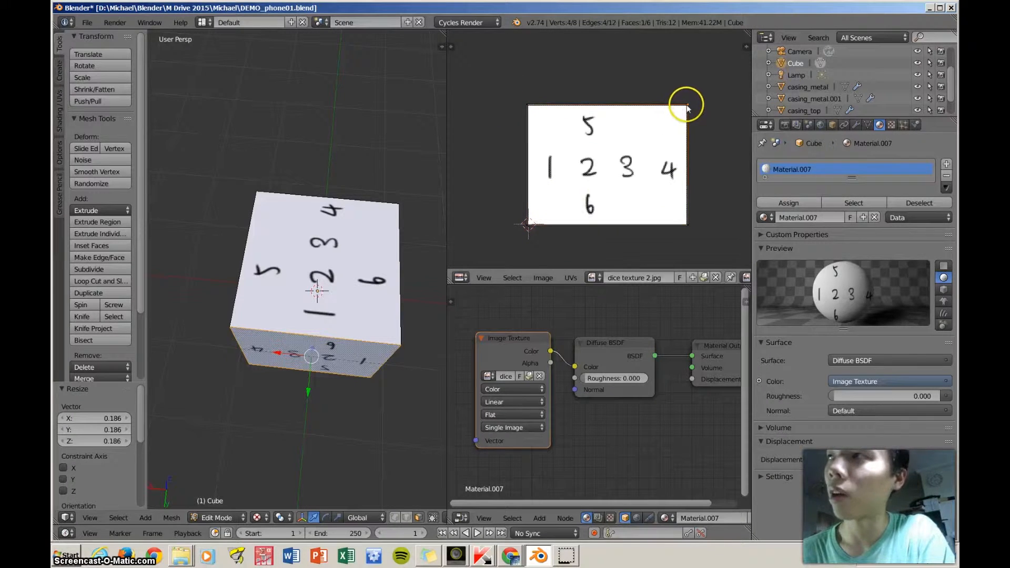
{"action": "key", "text": "g"}
{"action": "key", "text": "Escape"}
Select all cube faces, circle-select the upper-right UV corner and try moving it toward the middle of the texture
{"action": "middle_click_drag", "start_coordinate": [349, 338], "coordinate": [352, 301]}
{"action": "key", "text": "a"}
{"action": "key", "text": "a"}
{"action": "key", "text": "a"}
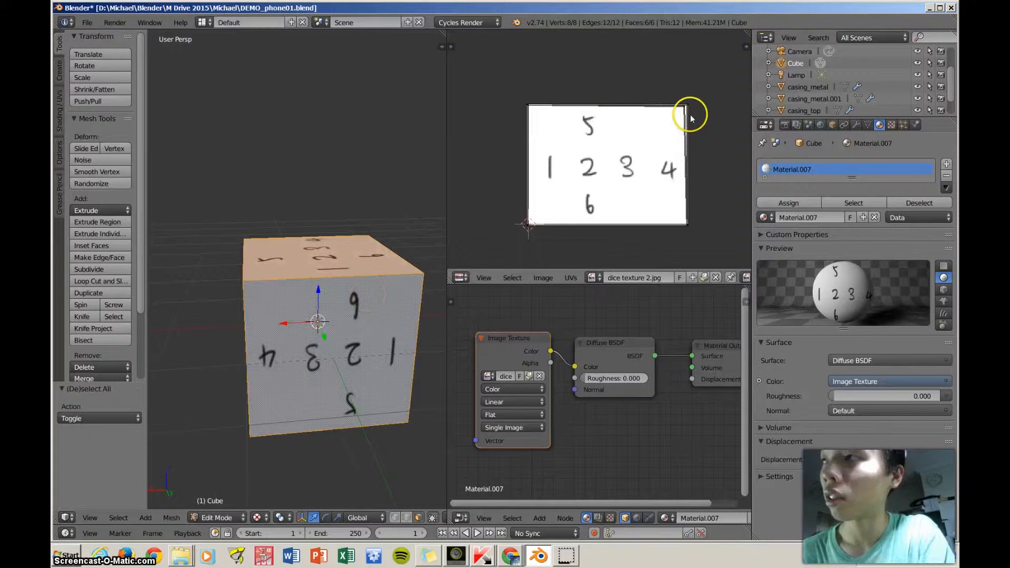
{"action": "key", "text": "c"}
{"action": "left_click", "coordinate": [689, 104]}
{"action": "key", "text": "Escape"}
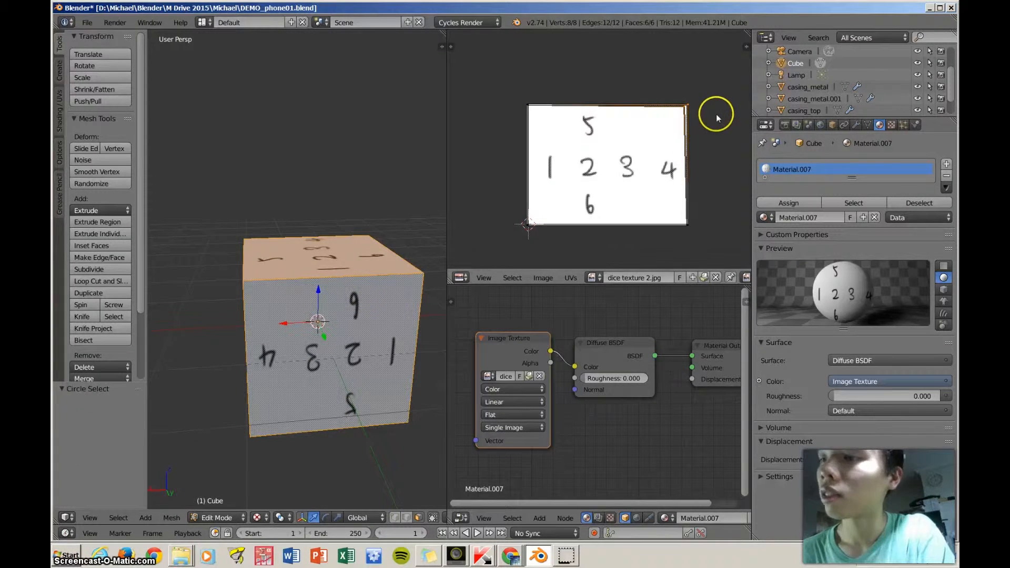
{"action": "key", "text": "g"}
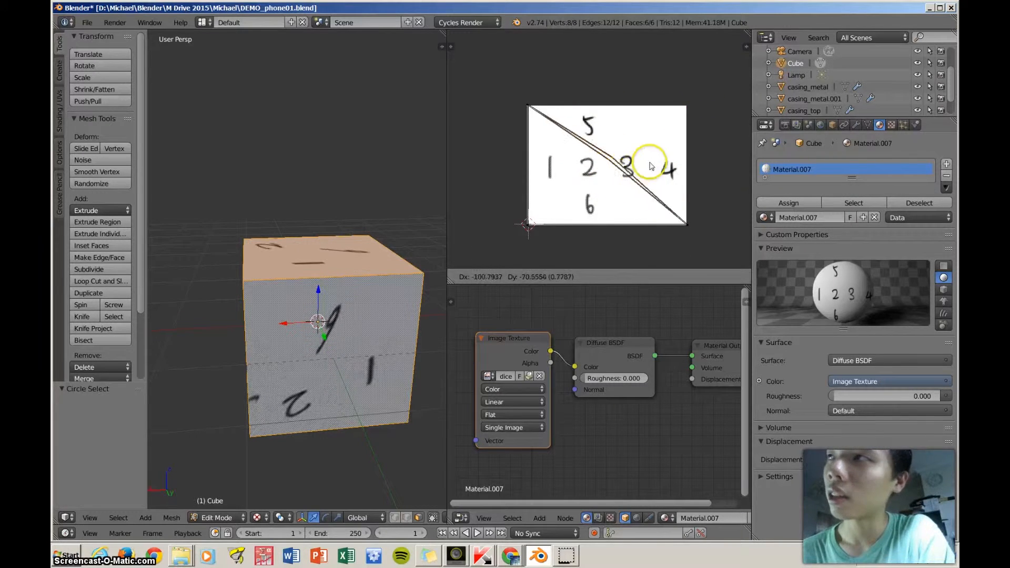
{"action": "key", "text": "Escape"}
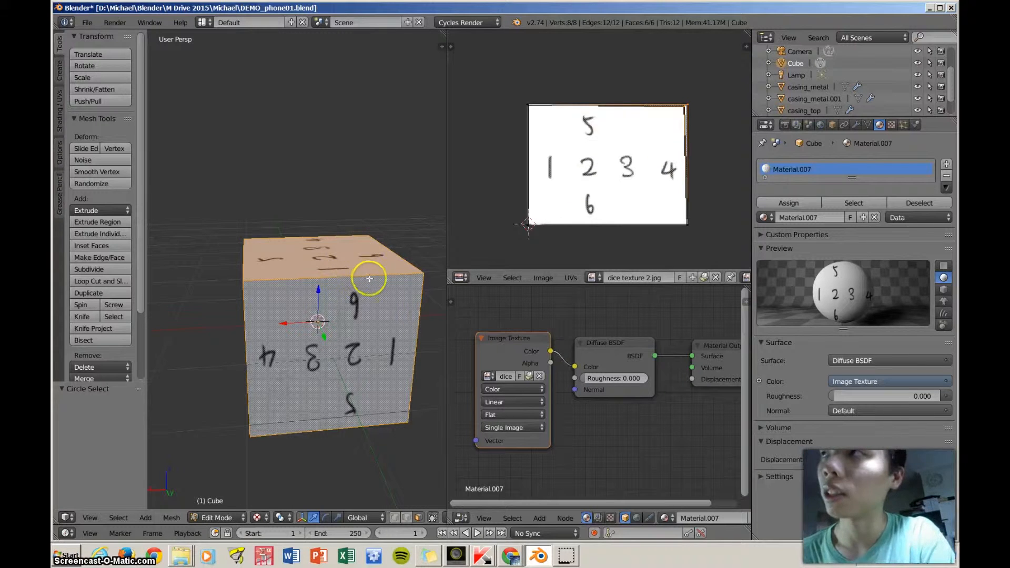
Toggle the UV selection and try scaling the whole cube along the global X axis
{"action": "middle_click_drag", "start_coordinate": [369, 278], "coordinate": [392, 280]}
{"action": "key", "text": "a"}
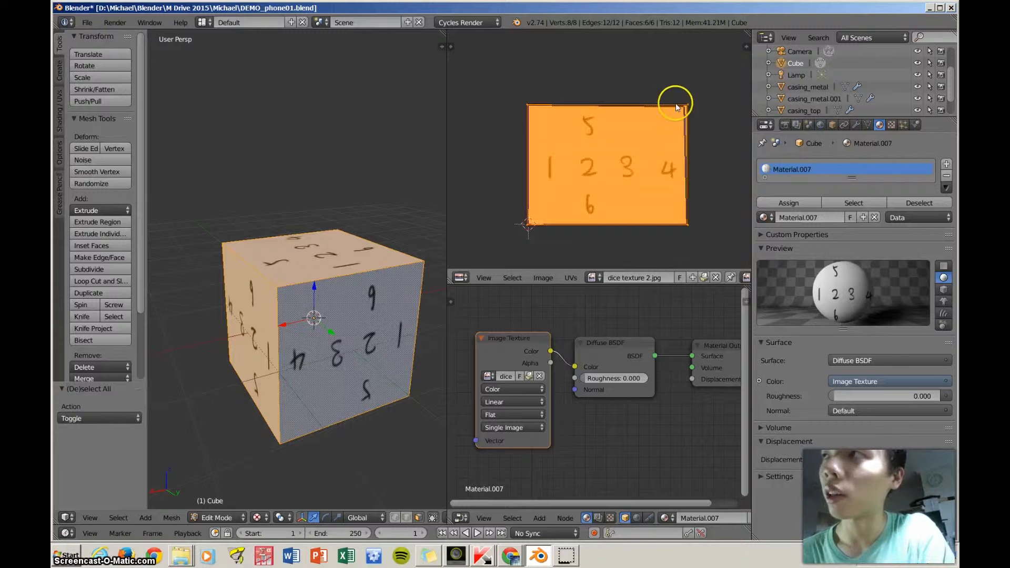
{"action": "key", "text": "a"}
{"action": "middle_click_drag", "start_coordinate": [174, 368], "coordinate": [258, 371]}
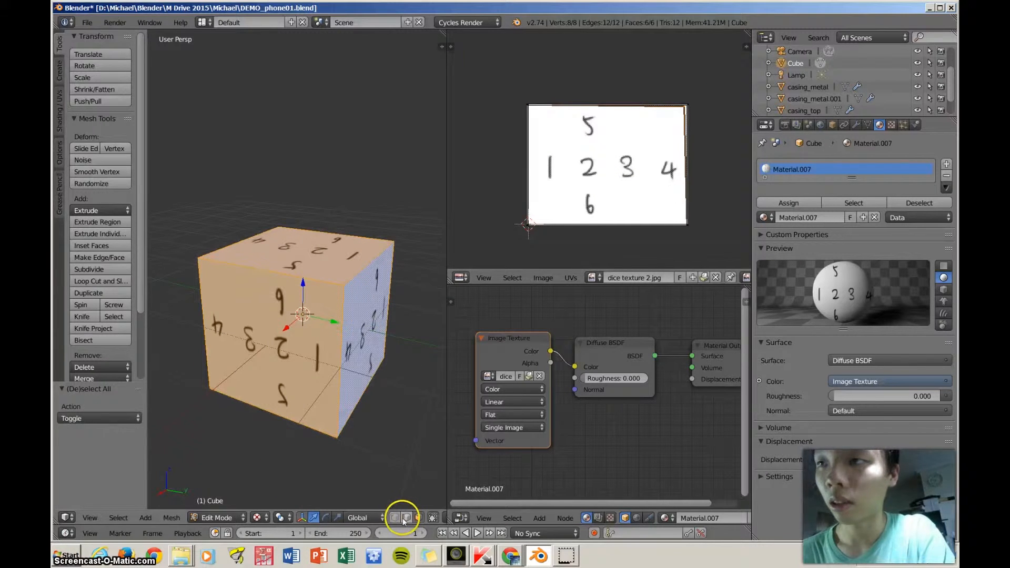
{"action": "middle_click_drag", "start_coordinate": [368, 343], "coordinate": [327, 361]}
{"action": "key", "text": "s"}
{"action": "key", "text": "x"}
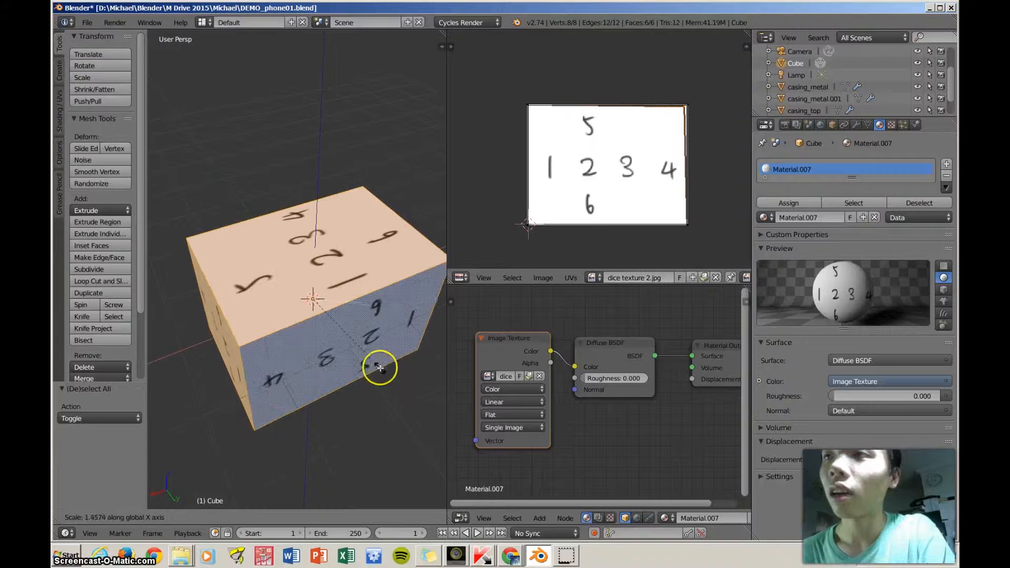
{"action": "key", "text": "Escape"}
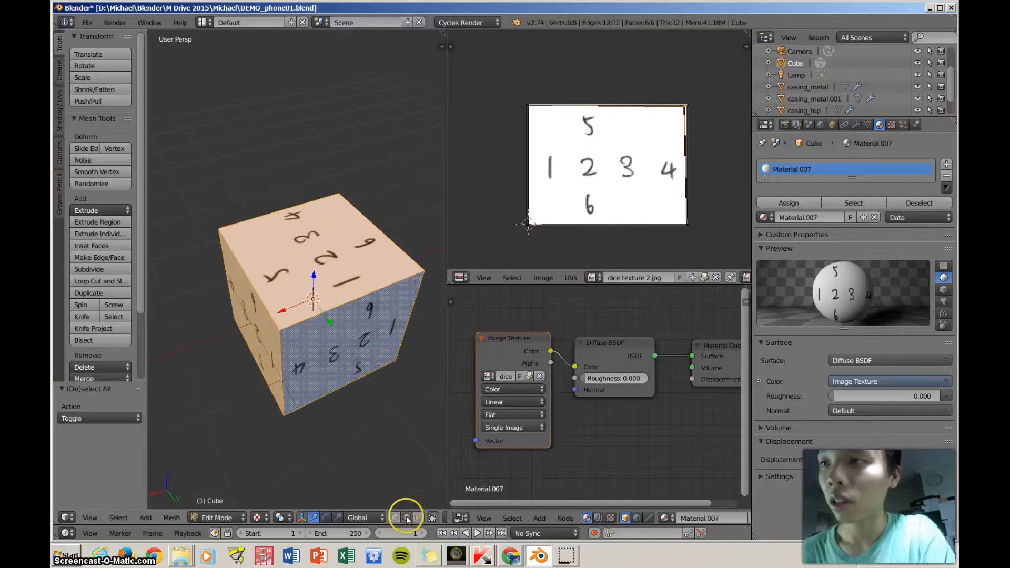
{"action": "middle_click_drag", "start_coordinate": [399, 439], "coordinate": [347, 407]}
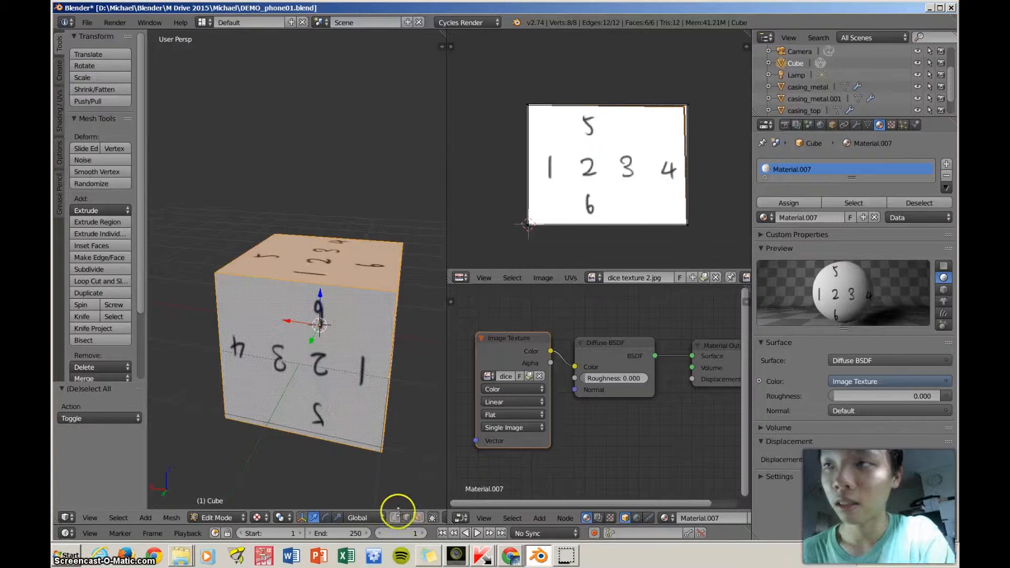
Switch to edge selection, widen the 3D viewport and select a single edge of the cube's top face
{"action": "right_click", "coordinate": [304, 288]}
{"action": "right_click", "coordinate": [219, 338]}
{"action": "right_click", "coordinate": [386, 383]}
{"action": "scroll", "coordinate": [397, 376], "scroll_direction": "up", "scroll_amount": 2}
{"action": "left_click_drag", "start_coordinate": [448, 355], "coordinate": [603, 345]}
{"action": "scroll", "coordinate": [451, 342], "scroll_direction": "down", "scroll_amount": 3}
{"action": "middle_click_drag", "start_coordinate": [377, 347], "coordinate": [366, 284]}
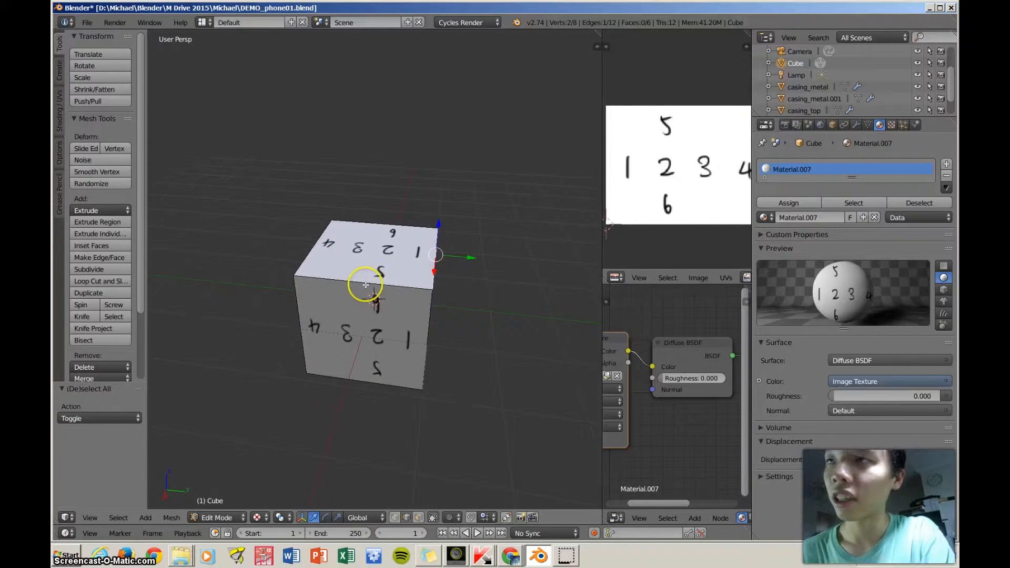
{"action": "middle_click_drag", "start_coordinate": [272, 314], "coordinate": [388, 343]}
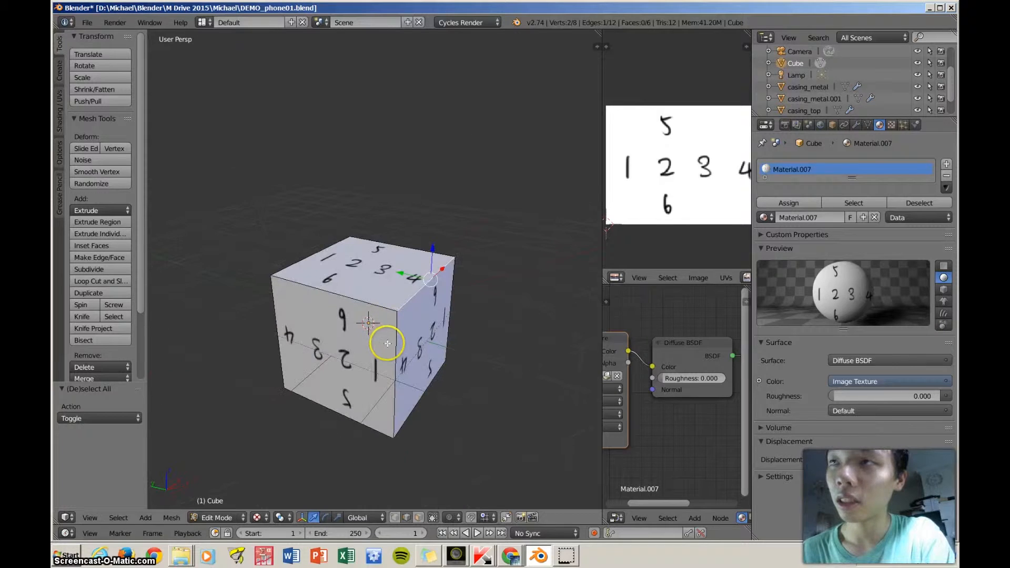
Extend the selection to seven cube edges for the seams, using wireframe display to reach hidden ones
{"action": "right_click", "coordinate": [414, 295], "text": "shift"}
{"action": "middle_click_drag", "start_coordinate": [448, 300], "coordinate": [428, 311]}
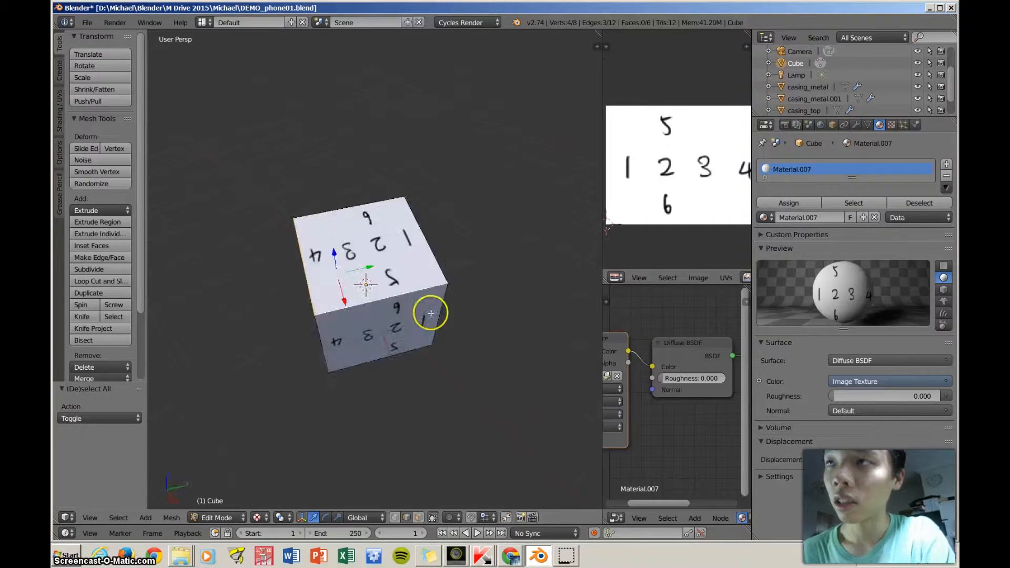
{"action": "right_click", "coordinate": [355, 314], "text": "shift"}
{"action": "middle_click_drag", "start_coordinate": [364, 312], "coordinate": [422, 335]}
{"action": "right_click", "coordinate": [422, 335], "text": "shift"}
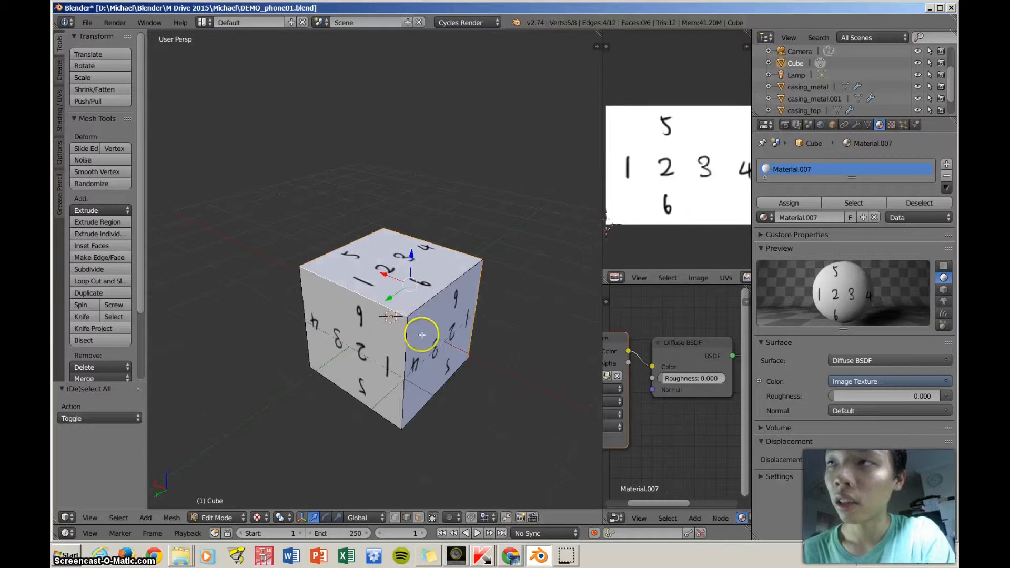
{"action": "mouse_move", "coordinate": [414, 370]}
{"action": "middle_mouse_down"}
{"action": "mouse_move", "coordinate": [426, 327]}
{"action": "mouse_move", "coordinate": [422, 361]}
{"action": "mouse_move", "coordinate": [476, 329]}
{"action": "mouse_move", "coordinate": [476, 365]}
{"action": "mouse_move", "coordinate": [516, 371]}
{"action": "middle_mouse_up"}
{"action": "right_click", "coordinate": [474, 323], "text": "shift"}
{"action": "key", "text": "z"}
{"action": "mouse_move", "coordinate": [381, 334]}
{"action": "middle_mouse_down"}
{"action": "mouse_move", "coordinate": [459, 361]}
{"action": "mouse_move", "coordinate": [433, 354]}
{"action": "mouse_move", "coordinate": [352, 397]}
{"action": "middle_mouse_up"}
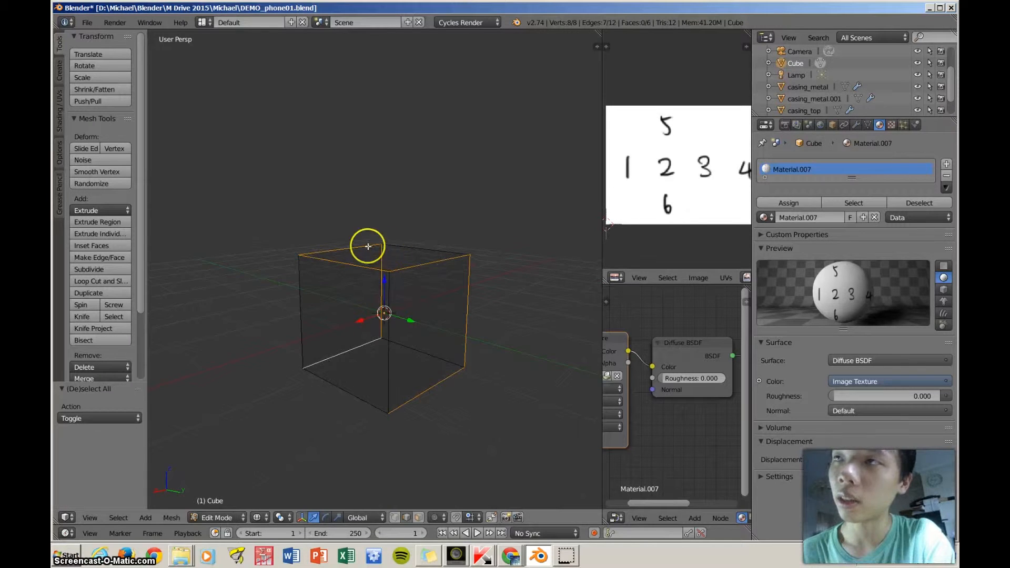
Correct the seam selection to three top edges, the two vertical edges below the middle one and two parallel bottom edges
{"action": "middle_click_drag", "start_coordinate": [470, 279], "coordinate": [400, 304]}
{"action": "scroll", "coordinate": [456, 294], "scroll_direction": "up", "scroll_amount": 3}
{"action": "middle_click_drag", "start_coordinate": [467, 286], "coordinate": [406, 277]}
{"action": "right_click", "coordinate": [404, 294], "text": "shift"}
{"action": "right_click", "coordinate": [426, 283], "text": "shift"}
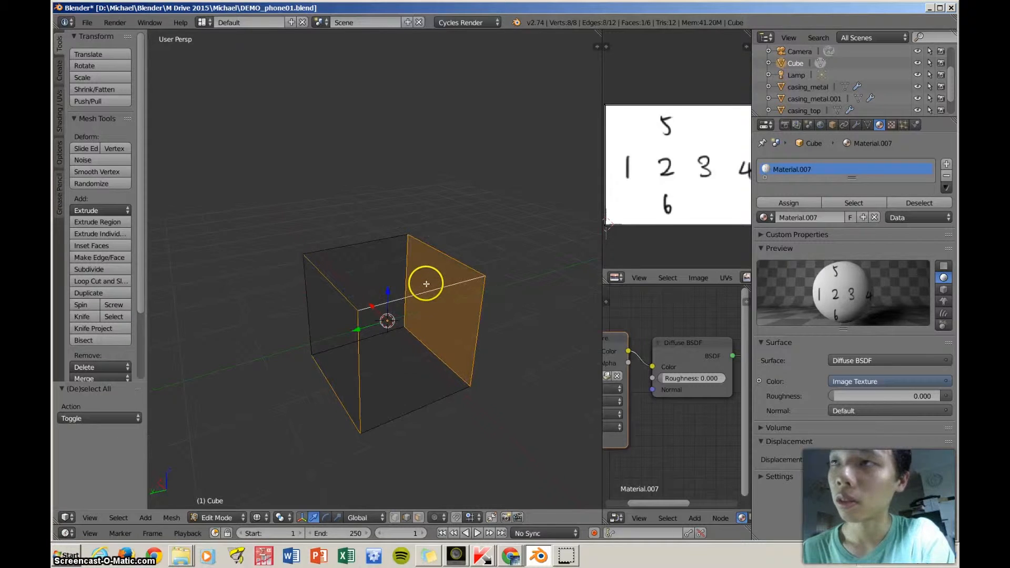
{"action": "right_click", "coordinate": [407, 265], "text": "shift"}
{"action": "middle_click_drag", "start_coordinate": [406, 266], "coordinate": [431, 305]}
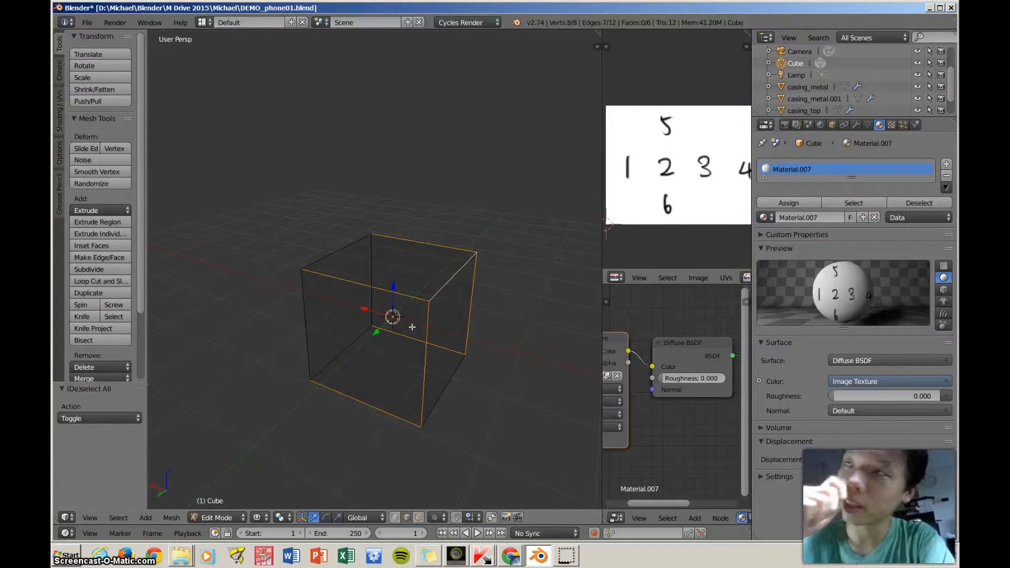
{"action": "scroll", "coordinate": [442, 327], "scroll_direction": "down", "scroll_amount": 2}
{"action": "middle_click_drag", "start_coordinate": [424, 338], "coordinate": [422, 331]}
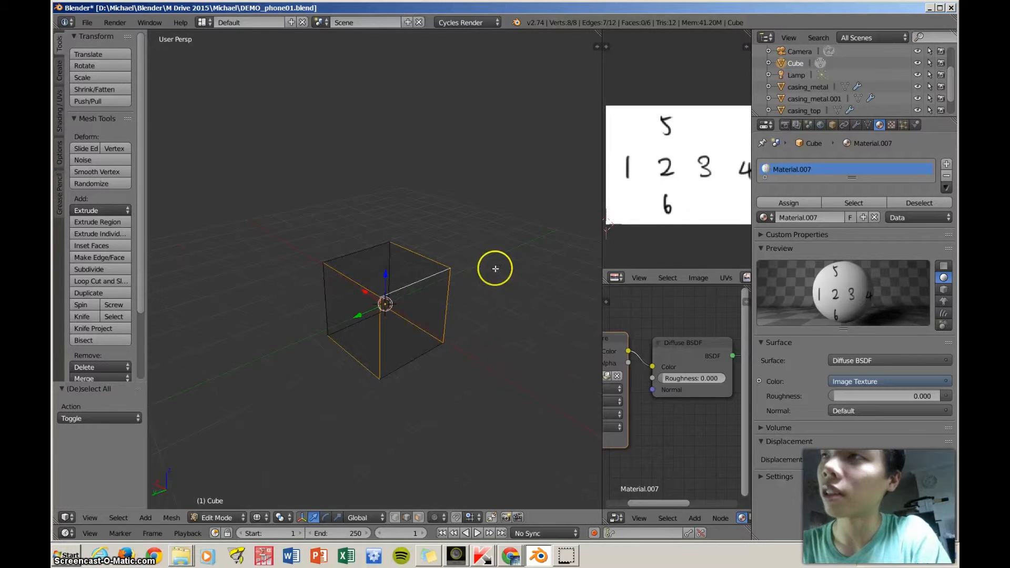
{"action": "scroll", "coordinate": [609, 210], "scroll_direction": "down", "scroll_amount": 2}
{"action": "middle_click_drag", "start_coordinate": [479, 259], "coordinate": [379, 334]}
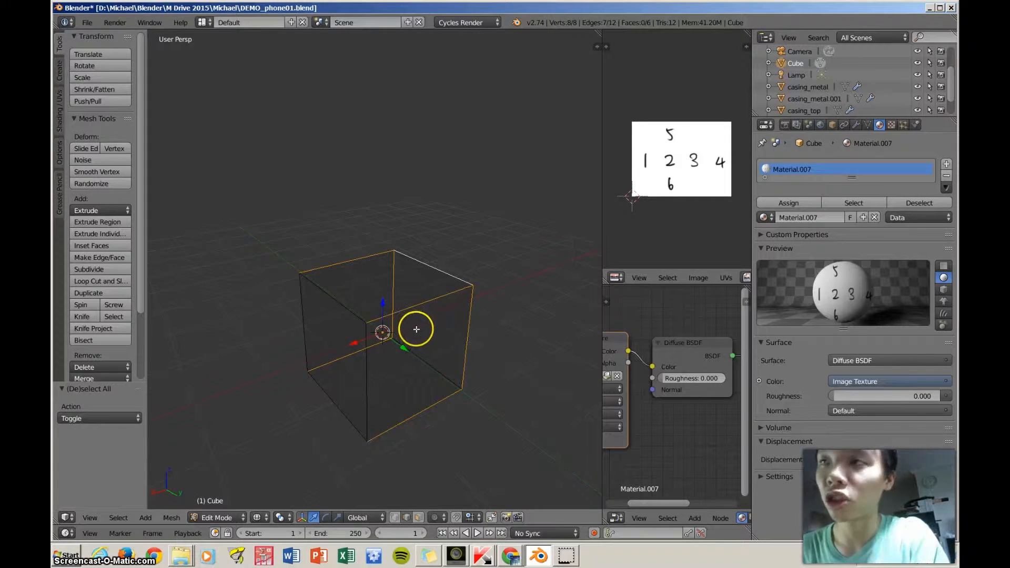
Mark the seven selected cube edges as seams and clear the selection
{"action": "key", "text": "ctrl+e"}
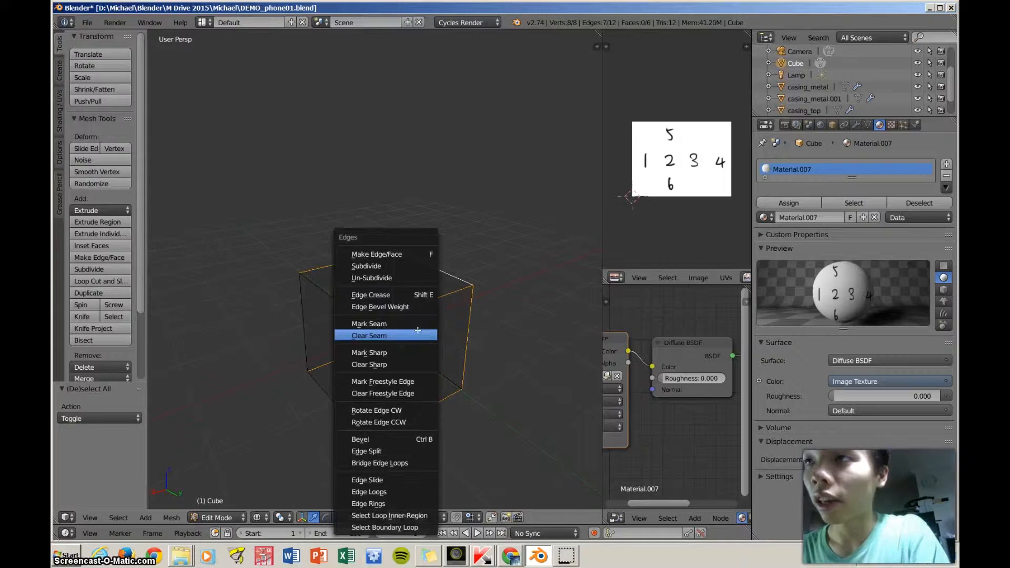
{"action": "left_click", "coordinate": [369, 323]}
{"action": "middle_click_drag", "start_coordinate": [420, 334], "coordinate": [433, 314]}
{"action": "key", "text": "a"}
{"action": "key", "text": "a"}
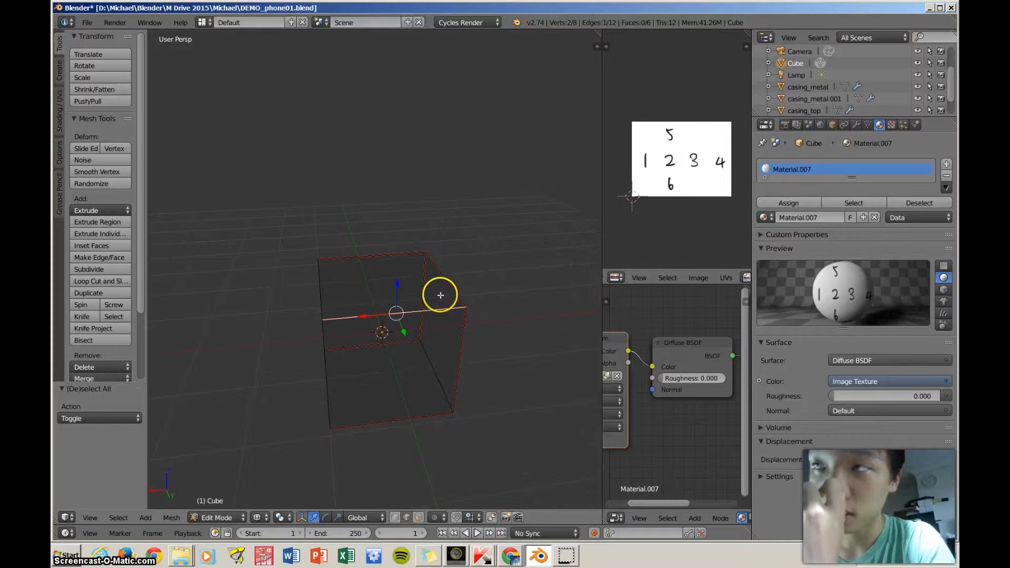
Select the whole cube and unwrap it along the marked seams
{"action": "key", "text": "a"}
{"action": "key", "text": "a"}
{"action": "middle_click_drag", "start_coordinate": [453, 314], "coordinate": [488, 312]}
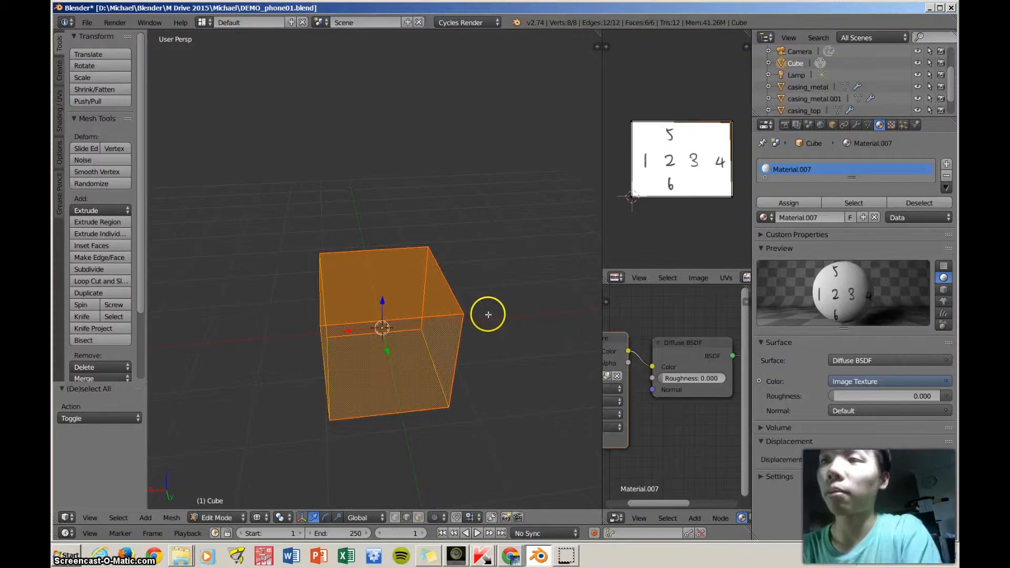
{"action": "key", "text": "u"}
{"action": "left_click", "coordinate": [488, 314]}
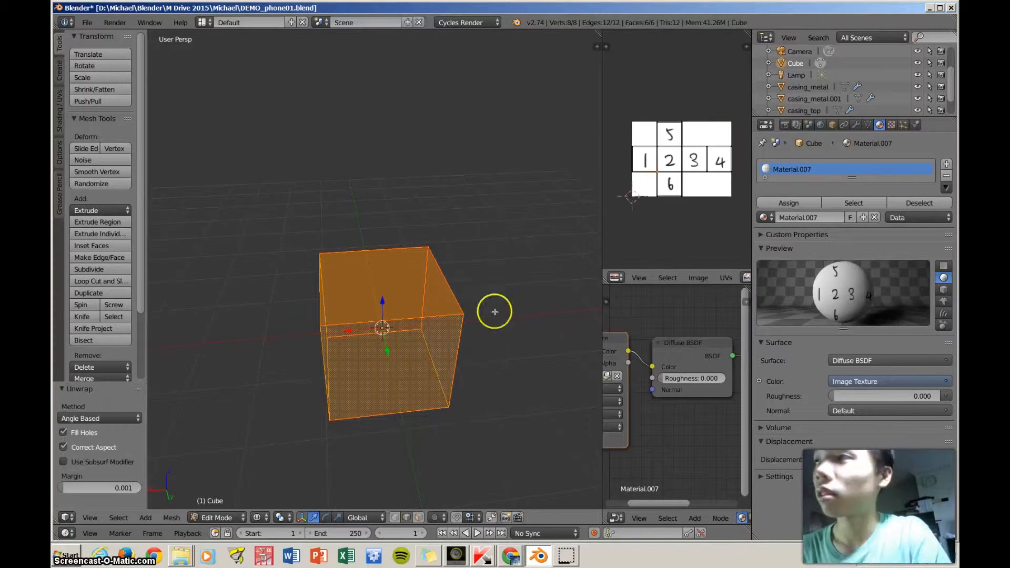
Widen the UV editor, enlarge the unwrapped cube net over the dice texture and clear the UV selection
{"action": "scroll", "coordinate": [711, 210], "scroll_direction": "up", "scroll_amount": 2}
{"action": "scroll", "coordinate": [713, 214], "scroll_direction": "down", "scroll_amount": 3}
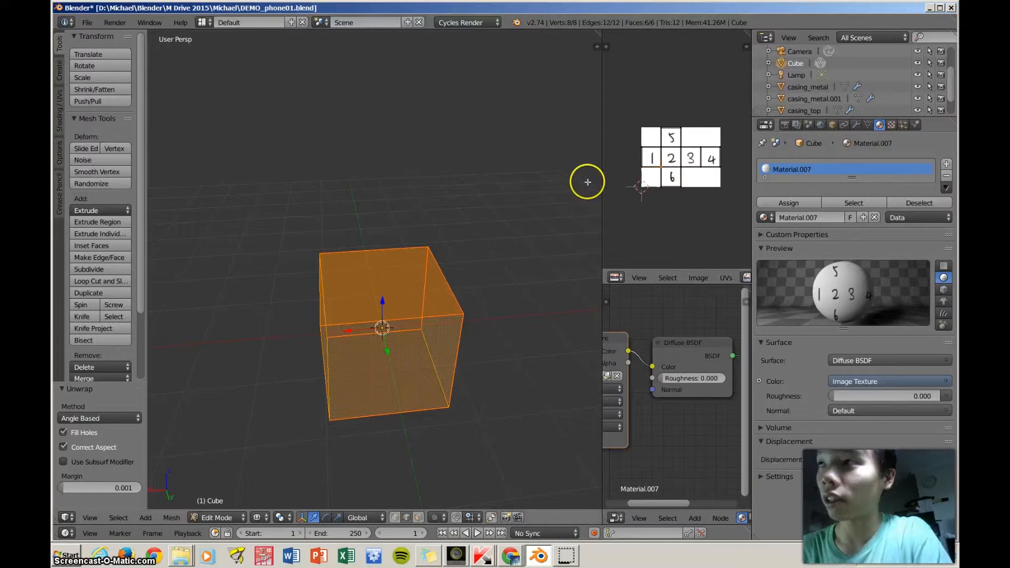
{"action": "left_click_drag", "start_coordinate": [603, 188], "coordinate": [495, 195]}
{"action": "scroll", "coordinate": [621, 158], "scroll_direction": "up", "scroll_amount": 4}
{"action": "scroll", "coordinate": [631, 170], "scroll_direction": "down", "scroll_amount": 2}
{"action": "scroll", "coordinate": [628, 179], "scroll_direction": "up", "scroll_amount": 2}
{"action": "scroll", "coordinate": [626, 184], "scroll_direction": "down", "scroll_amount": 2}
{"action": "scroll", "coordinate": [622, 189], "scroll_direction": "up", "scroll_amount": 1}
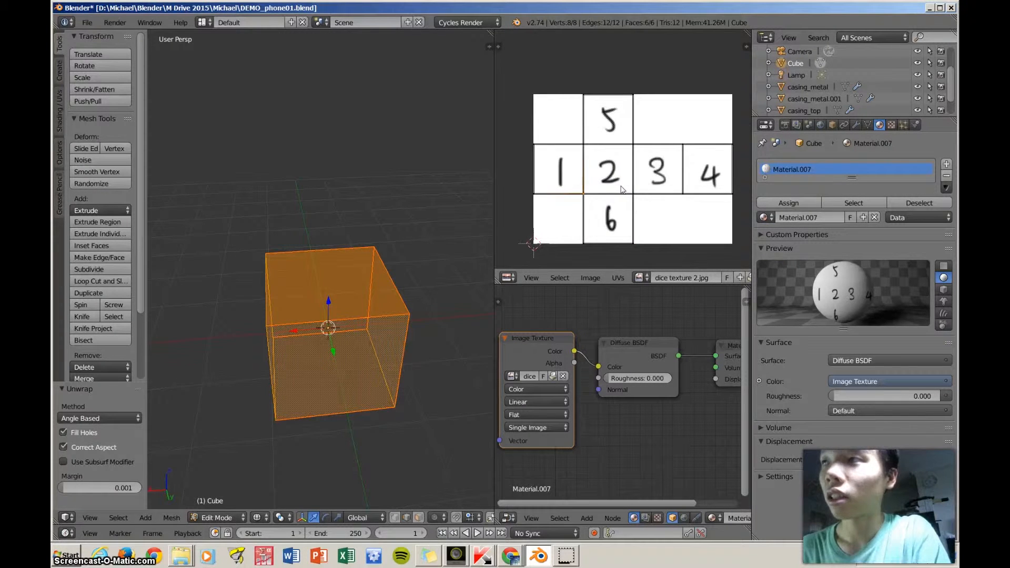
{"action": "key", "text": "a"}
Set the 3D view to Texture shading and examine the numbers on the cube's faces
{"action": "middle_click_drag", "start_coordinate": [293, 298], "coordinate": [355, 342]}
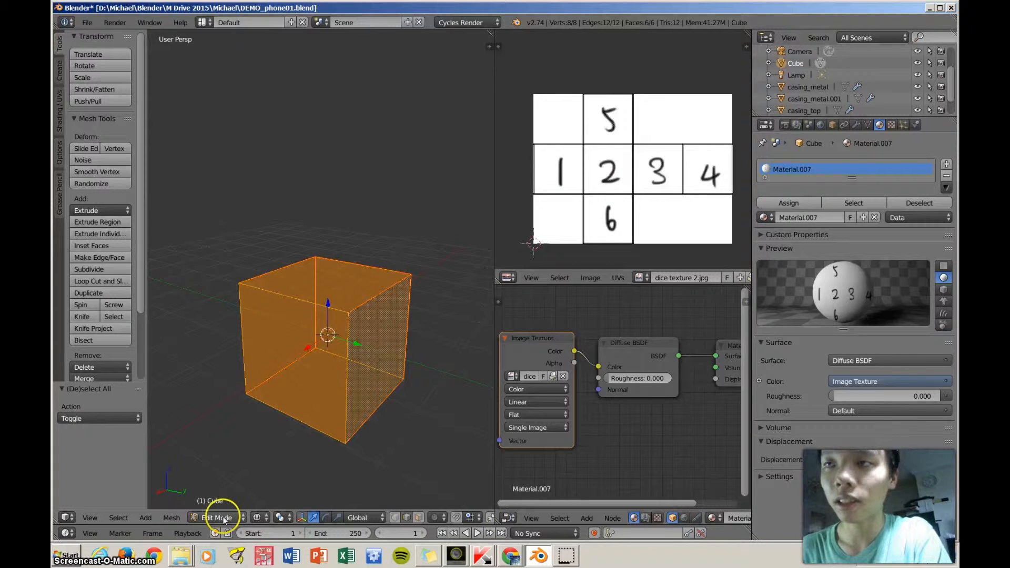
{"action": "left_click", "coordinate": [259, 518]}
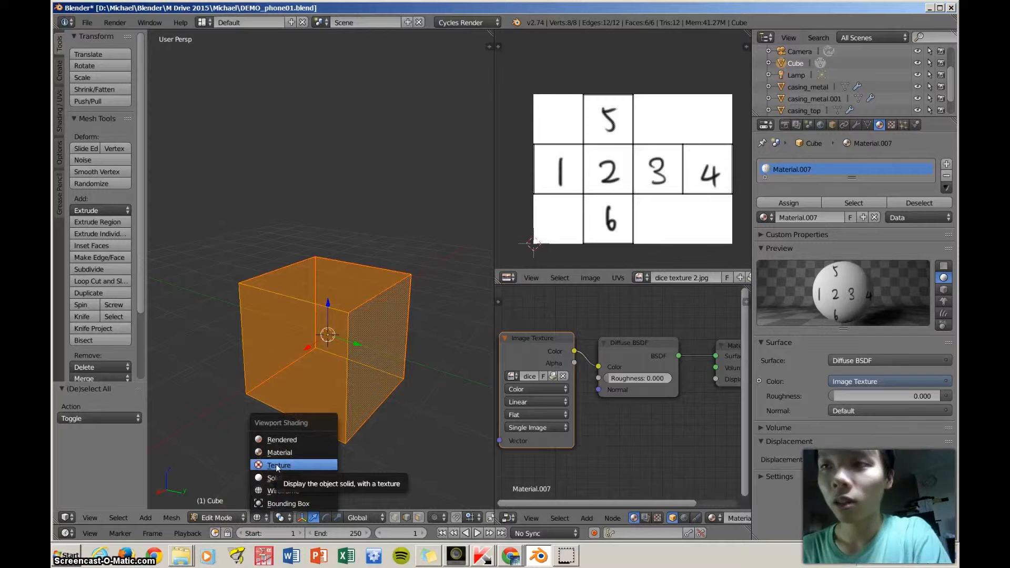
{"action": "left_click", "coordinate": [277, 466]}
{"action": "middle_click_drag", "start_coordinate": [329, 394], "coordinate": [312, 268]}
{"action": "middle_click_drag", "start_coordinate": [349, 302], "coordinate": [327, 281]}
{"action": "middle_click_drag", "start_coordinate": [342, 408], "coordinate": [381, 412]}
{"action": "scroll", "coordinate": [381, 411], "scroll_direction": "up", "scroll_amount": 3}
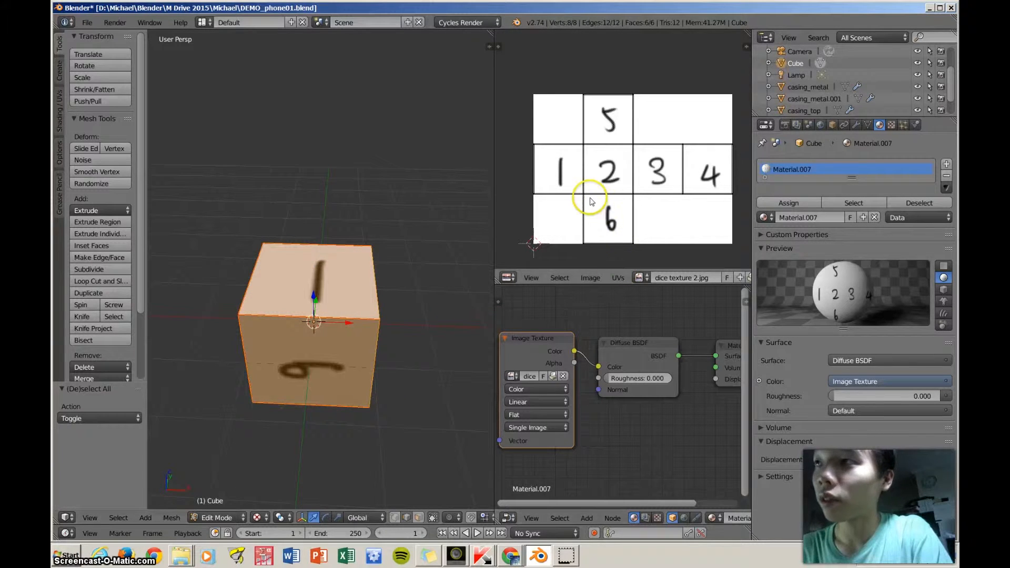
Switch to face selection and select only the cube face carrying the 6
{"action": "scroll", "coordinate": [613, 221], "scroll_direction": "up", "scroll_amount": 2}
{"action": "scroll", "coordinate": [621, 224], "scroll_direction": "down", "scroll_amount": 1}
{"action": "middle_click_drag", "start_coordinate": [621, 222], "coordinate": [624, 188]}
{"action": "scroll", "coordinate": [415, 317], "scroll_direction": "down", "scroll_amount": 2}
{"action": "middle_click_drag", "start_coordinate": [416, 319], "coordinate": [423, 280]}
{"action": "left_click", "coordinate": [415, 518]}
{"action": "middle_click_drag", "start_coordinate": [369, 400], "coordinate": [383, 417]}
{"action": "right_click", "coordinate": [345, 341]}
{"action": "scroll", "coordinate": [380, 414], "scroll_direction": "up", "scroll_amount": 2}
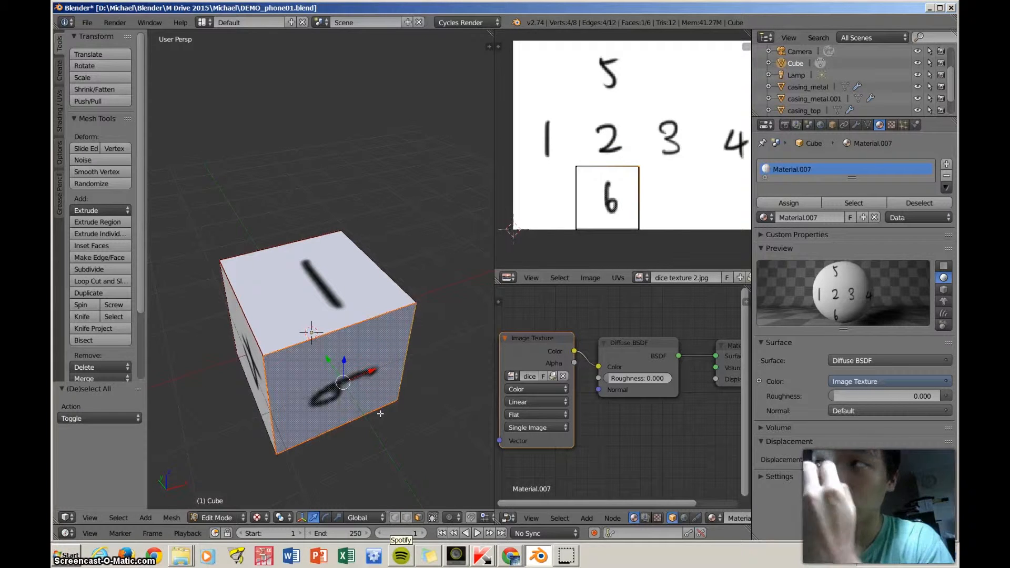
{"action": "scroll", "coordinate": [310, 394], "scroll_direction": "down", "scroll_amount": 2}
{"action": "middle_click_drag", "start_coordinate": [333, 401], "coordinate": [377, 401]}
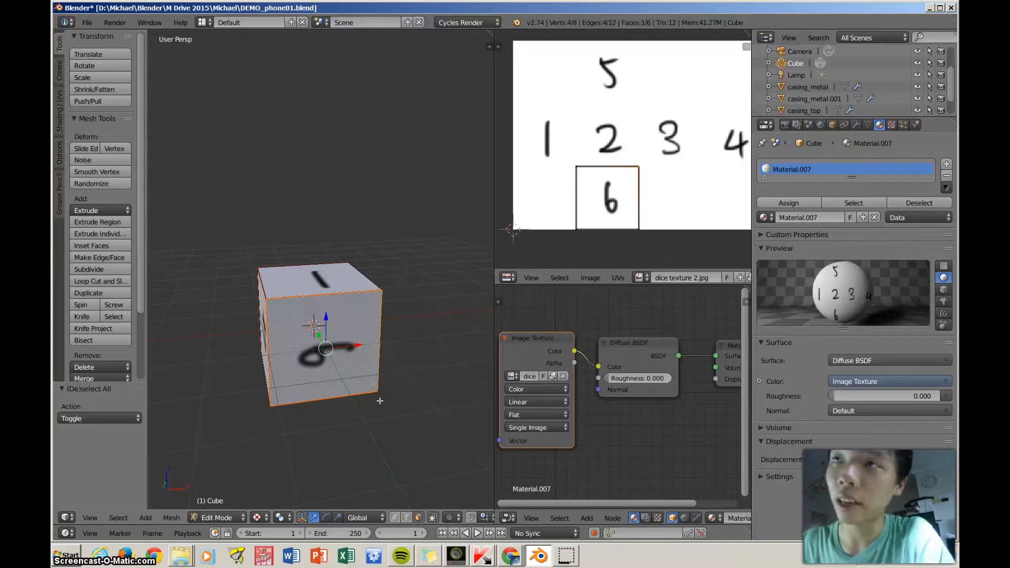
Select the whole cube and pick the UV vertex where the 1, 2 and 6 squares meet
{"action": "key", "text": "a"}
{"action": "scroll", "coordinate": [601, 240], "scroll_direction": "down", "scroll_amount": 1}
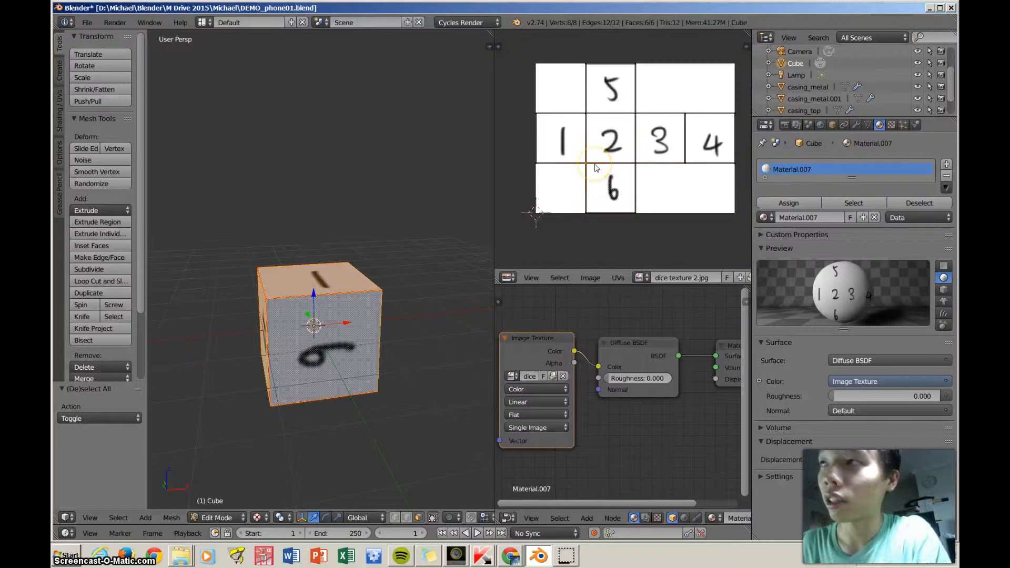
{"action": "mouse_move", "coordinate": [597, 168]}
{"action": "right_mouse_down"}
{"action": "mouse_move", "coordinate": [572, 188]}
{"action": "mouse_move", "coordinate": [553, 182]}
{"action": "mouse_move", "coordinate": [598, 158]}
{"action": "mouse_move", "coordinate": [602, 166]}
{"action": "mouse_move", "coordinate": [582, 158]}
{"action": "mouse_move", "coordinate": [582, 173]}
{"action": "mouse_move", "coordinate": [604, 180]}
{"action": "mouse_move", "coordinate": [582, 169]}
{"action": "mouse_move", "coordinate": [597, 144]}
{"action": "mouse_move", "coordinate": [591, 157]}
{"action": "right_mouse_up"}
{"action": "key", "text": "Escape"}
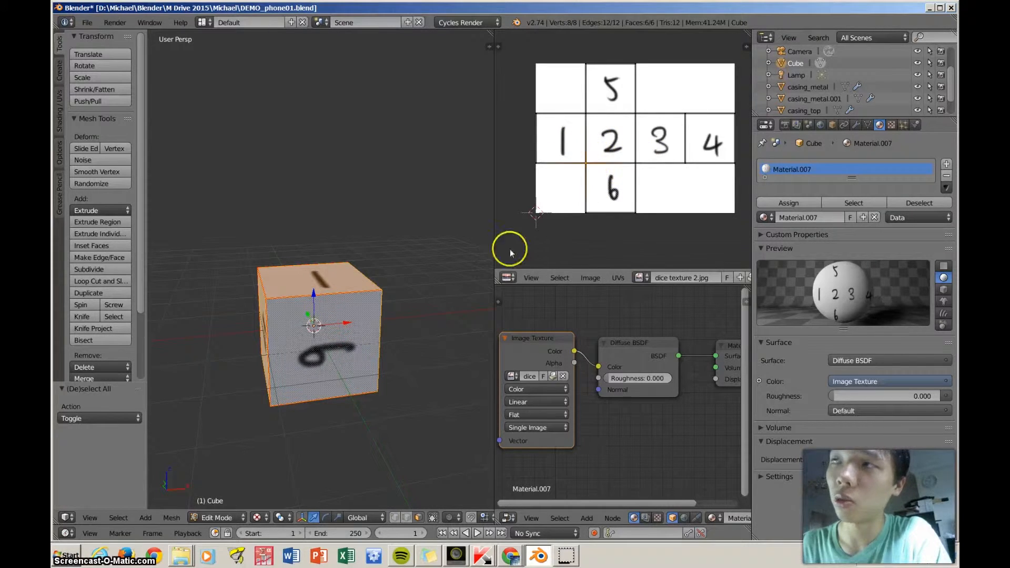
{"action": "scroll", "coordinate": [398, 323], "scroll_direction": "up", "scroll_amount": 2}
{"action": "middle_click_drag", "start_coordinate": [392, 340], "coordinate": [395, 303], "text": "shift"}
{"action": "scroll", "coordinate": [403, 300], "scroll_direction": "up", "scroll_amount": 1}
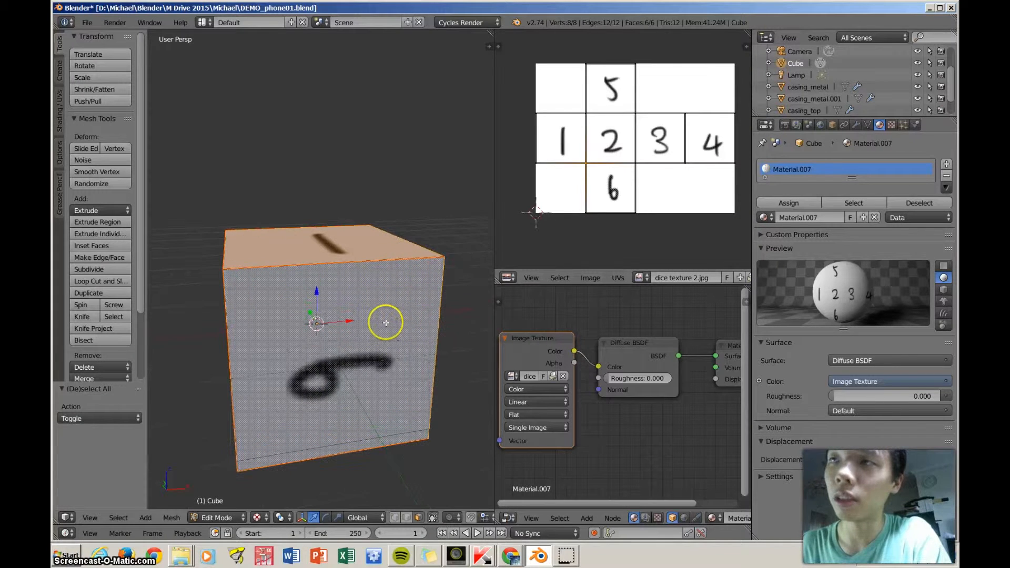
Select the four UV corners of the 6 square and isolate the matching face on the cube
{"action": "right_click", "coordinate": [637, 168]}
{"action": "right_click", "coordinate": [589, 215], "text": "shift"}
{"action": "right_click", "coordinate": [639, 213], "text": "shift"}
{"action": "right_click", "coordinate": [584, 165], "text": "shift"}
{"action": "scroll", "coordinate": [322, 330], "scroll_direction": "down", "scroll_amount": 1}
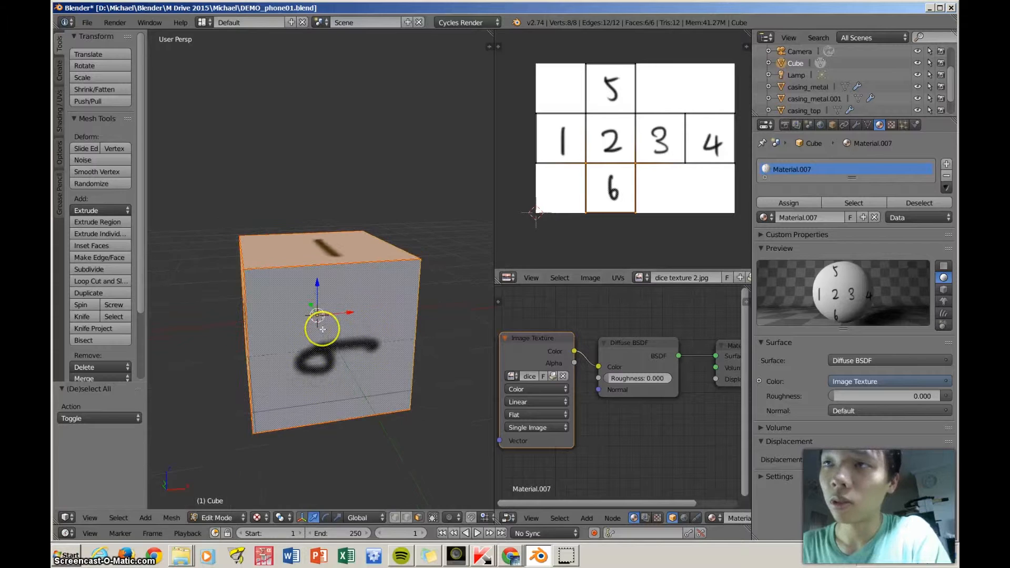
{"action": "right_click", "coordinate": [323, 330]}
{"action": "middle_click_drag", "start_coordinate": [345, 363], "coordinate": [360, 439]}
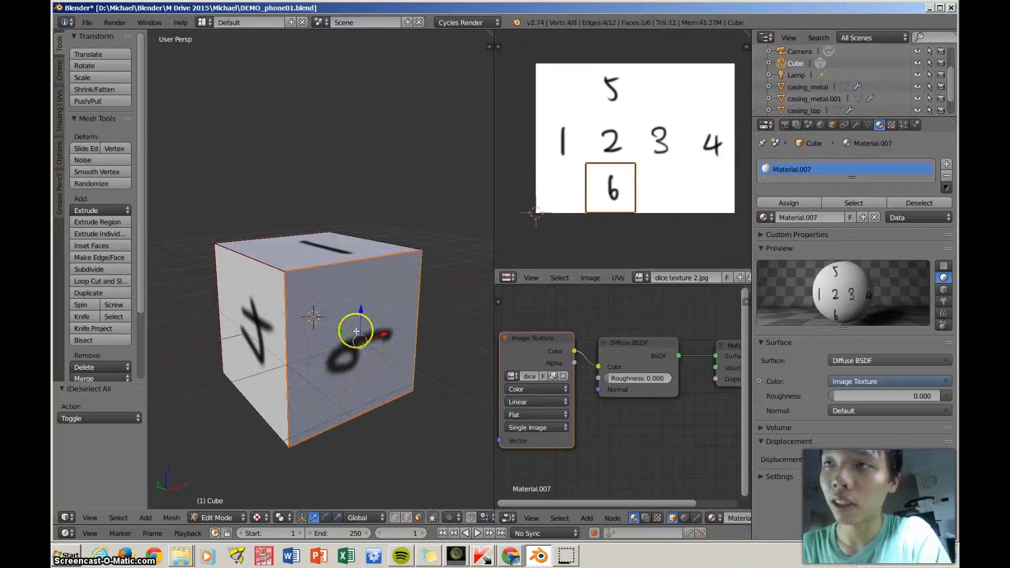
{"action": "middle_click_drag", "start_coordinate": [358, 314], "coordinate": [350, 316]}
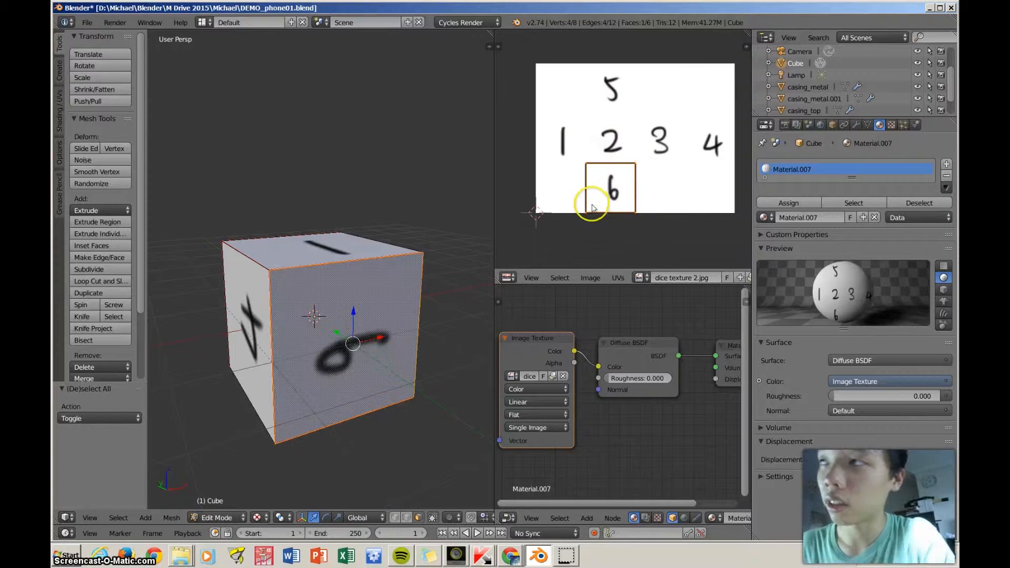
Rotate the 6 face's UVs by -270 degrees so the number stands upright on the cube
{"action": "key", "text": "r"}
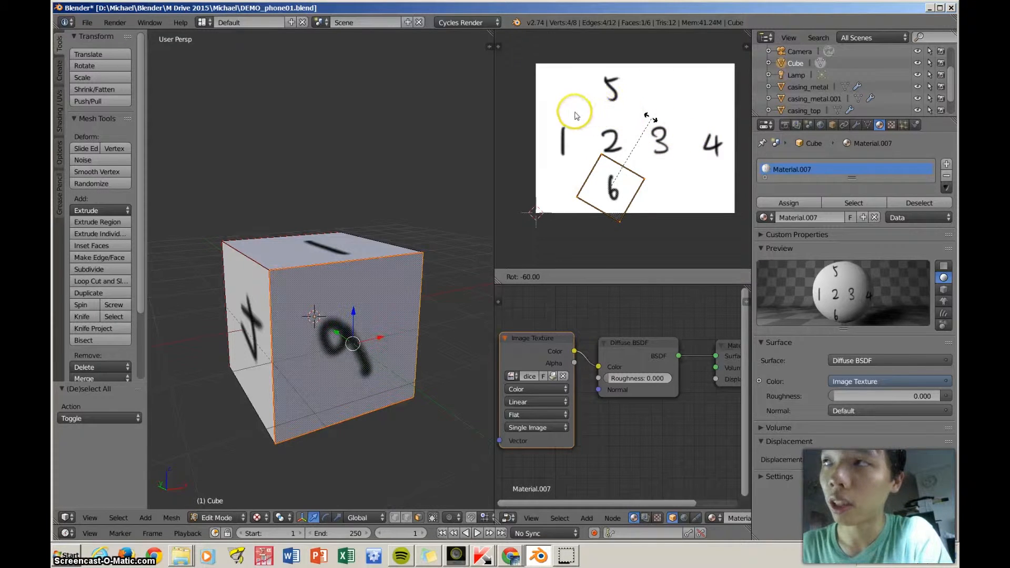
{"action": "left_click", "coordinate": [606, 96]}
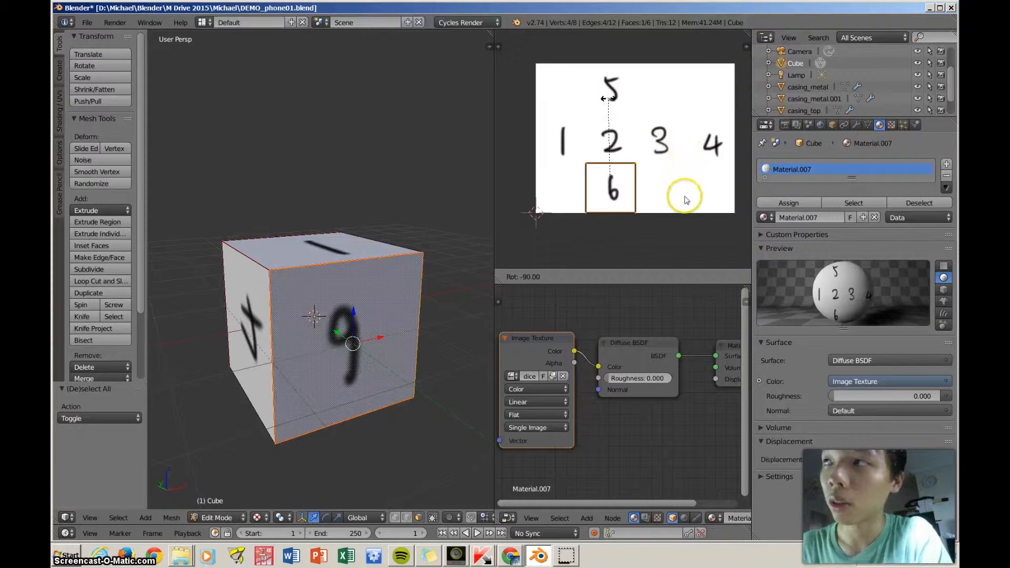
{"action": "key", "text": "r"}
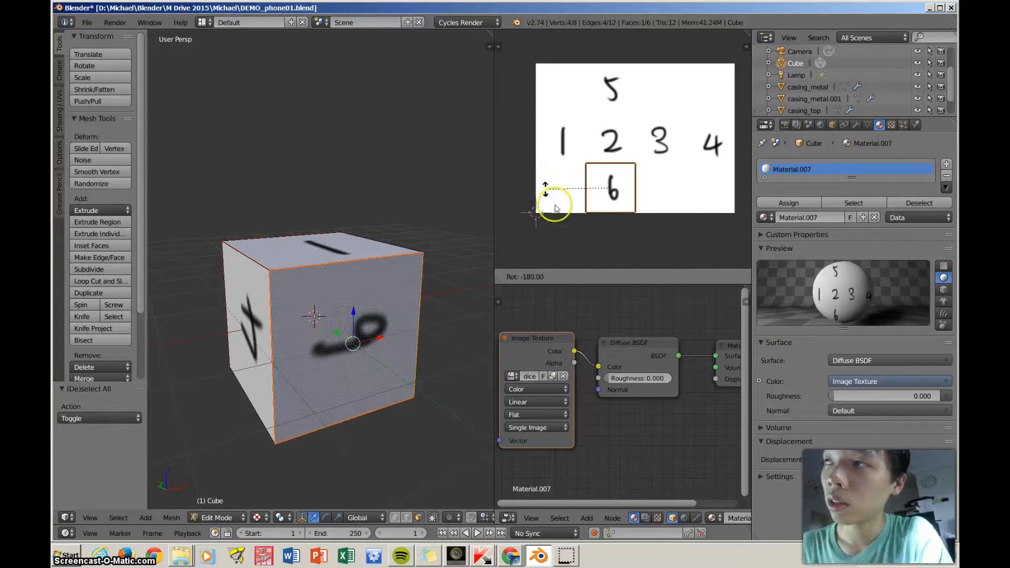
{"action": "left_click", "coordinate": [613, 249]}
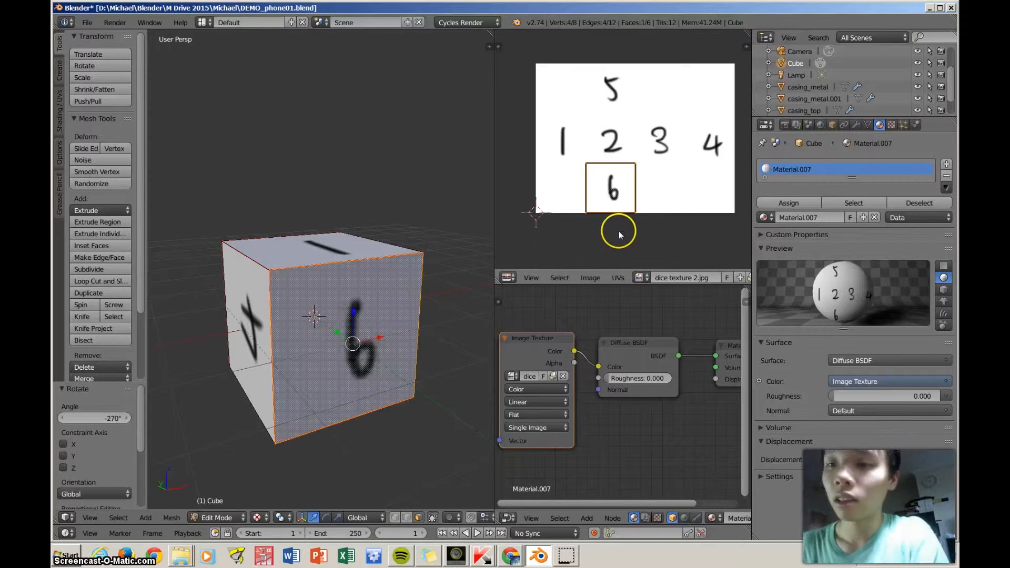
Reselect the whole cube to bring back its full UV net over the dice texture
{"action": "key", "text": "a"}
{"action": "scroll", "coordinate": [442, 290], "scroll_direction": "down", "scroll_amount": 2}
{"action": "middle_click_drag", "start_coordinate": [442, 291], "coordinate": [350, 316]}
{"action": "key", "text": "a"}
{"action": "scroll", "coordinate": [393, 295], "scroll_direction": "up", "scroll_amount": 2}
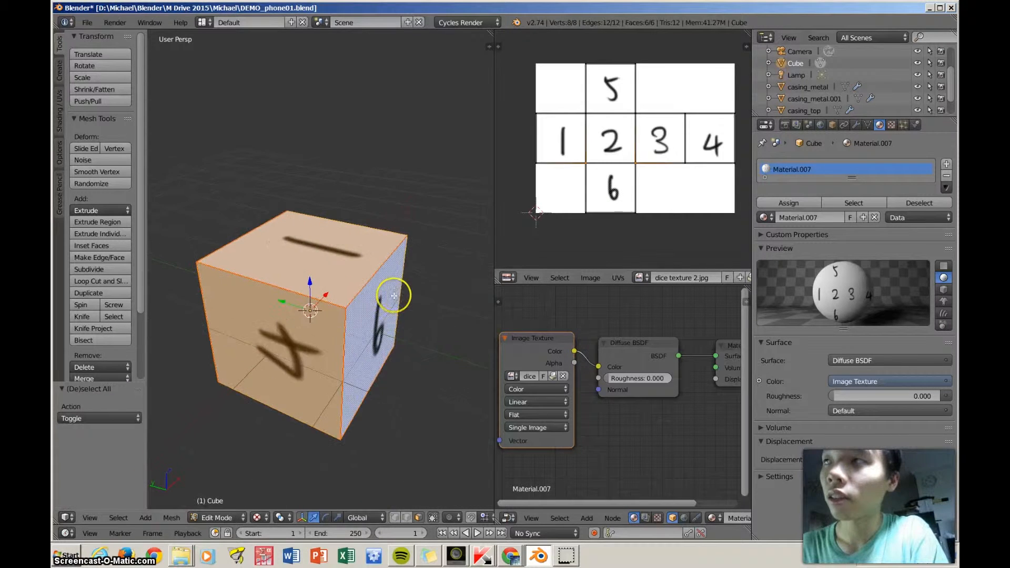
{"action": "scroll", "coordinate": [467, 255], "scroll_direction": "up", "scroll_amount": 4}
{"action": "scroll", "coordinate": [595, 178], "scroll_direction": "up", "scroll_amount": 2}
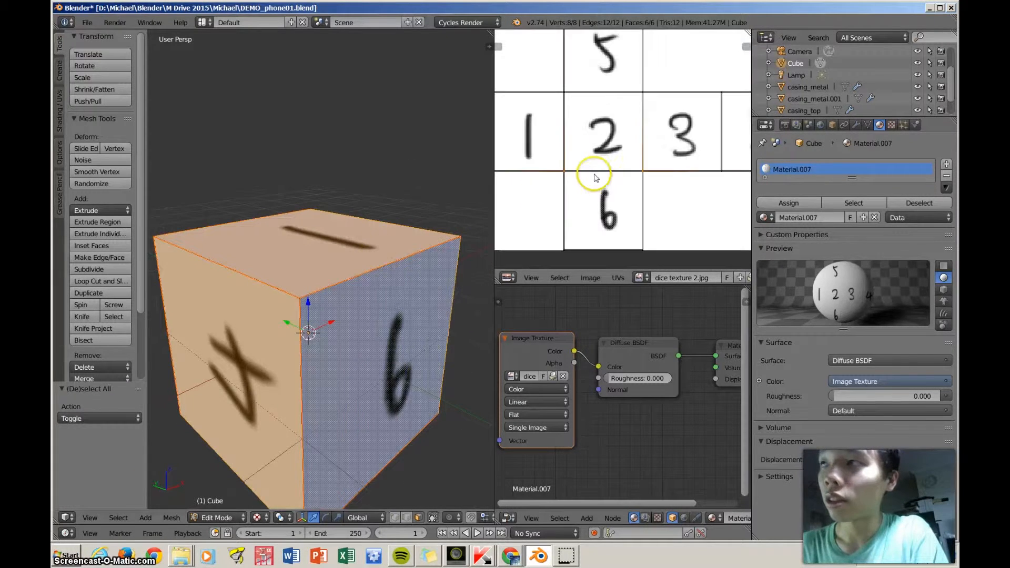
Try moving the UV edge between the 2 and 6 squares and a corner of the 6 square
{"action": "key", "text": "g"}
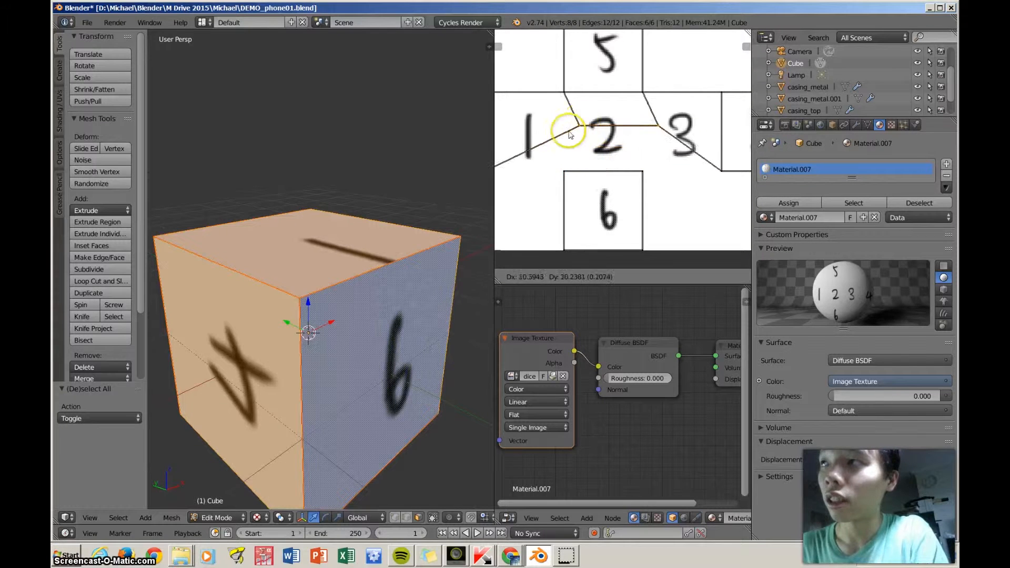
{"action": "right_click", "coordinate": [568, 167]}
{"action": "right_click", "coordinate": [566, 177]}
{"action": "key", "text": "g"}
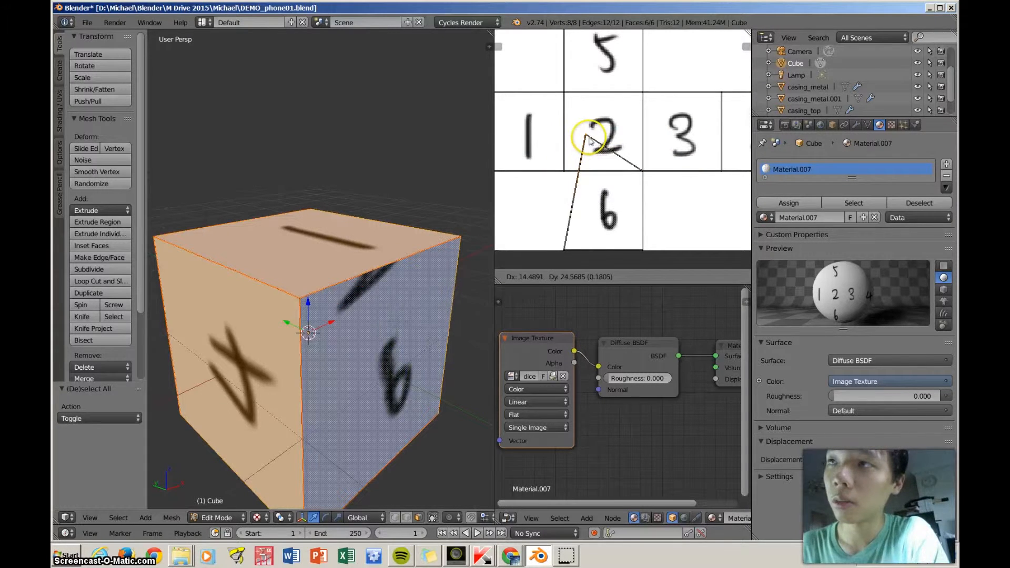
{"action": "right_click", "coordinate": [590, 139]}
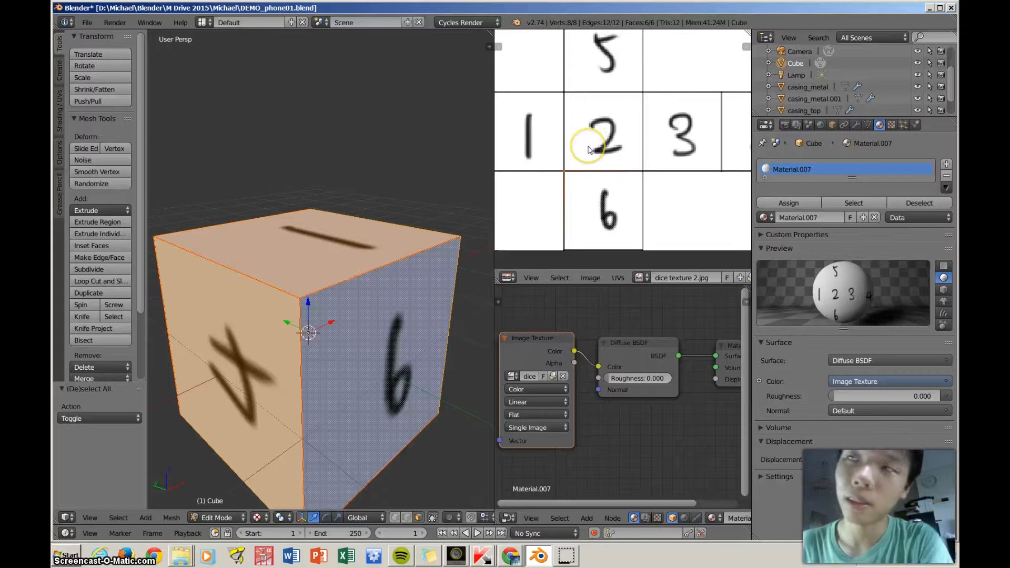
Circle-select the overlapping UV vertices where the 1, 2 and 6 squares meet and try moving them together
{"action": "scroll", "coordinate": [582, 175], "scroll_direction": "up", "scroll_amount": 1}
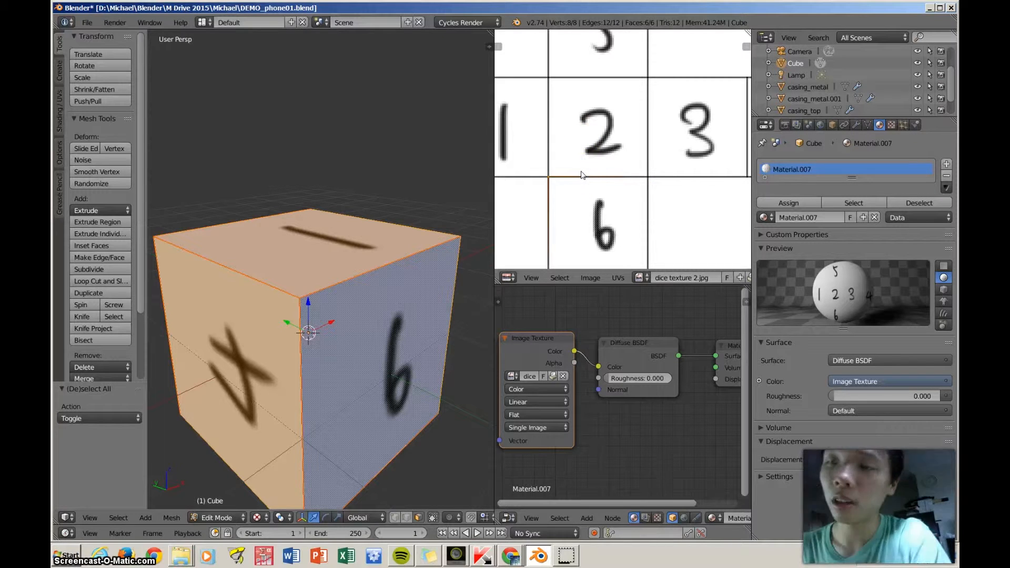
{"action": "scroll", "coordinate": [566, 195], "scroll_direction": "down", "scroll_amount": 3}
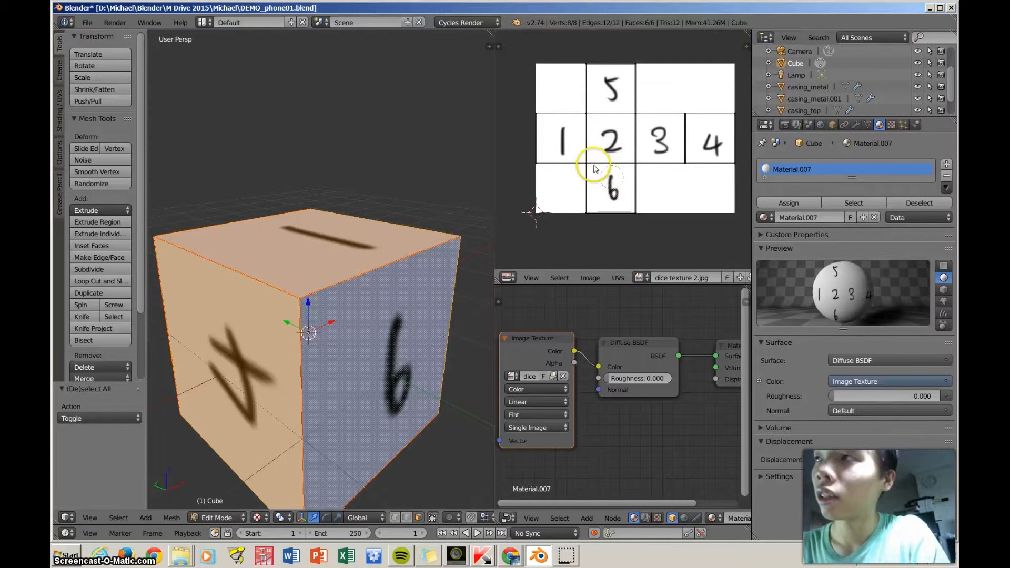
{"action": "scroll", "coordinate": [595, 168], "scroll_direction": "up", "scroll_amount": 3}
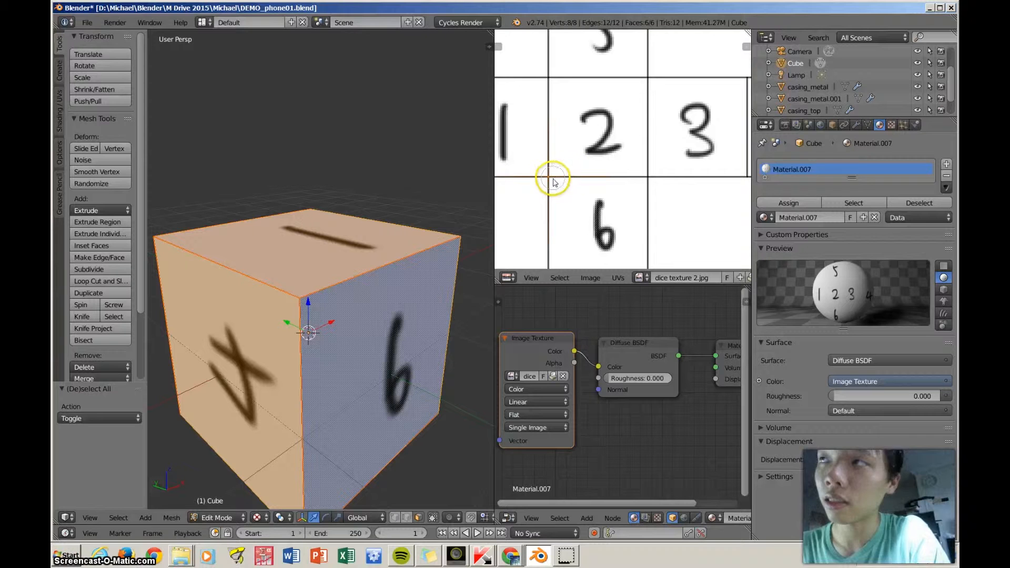
{"action": "key", "text": "Escape"}
{"action": "middle_click_drag", "start_coordinate": [570, 190], "coordinate": [606, 193]}
{"action": "scroll", "coordinate": [587, 180], "scroll_direction": "down", "scroll_amount": 2}
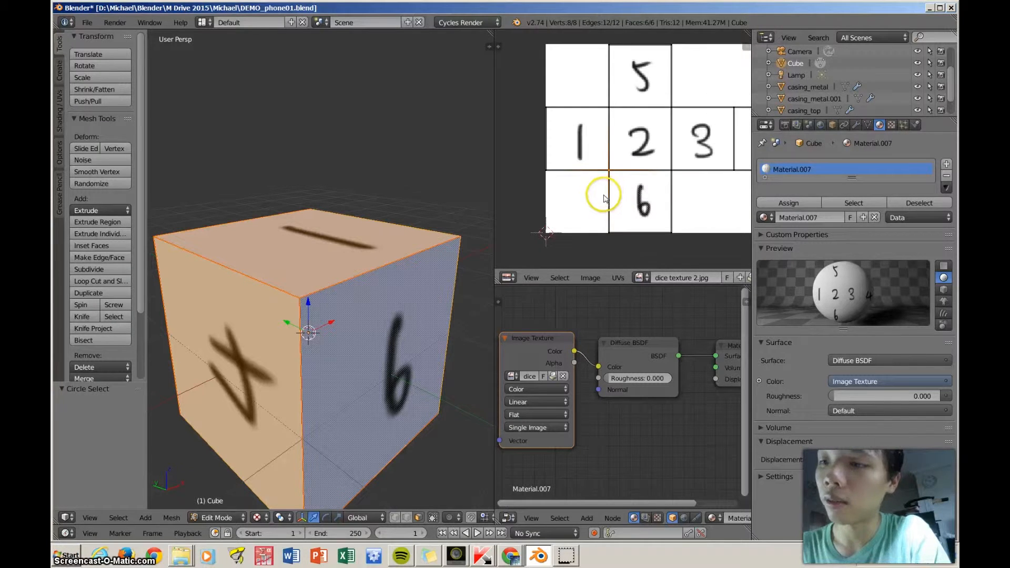
{"action": "key", "text": "g"}
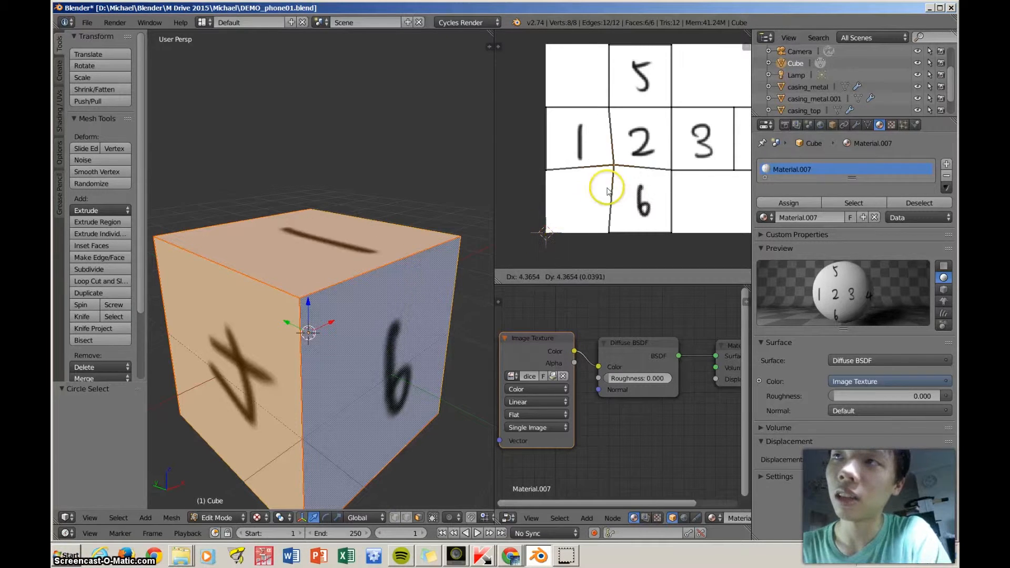
{"action": "left_click", "coordinate": [602, 202]}
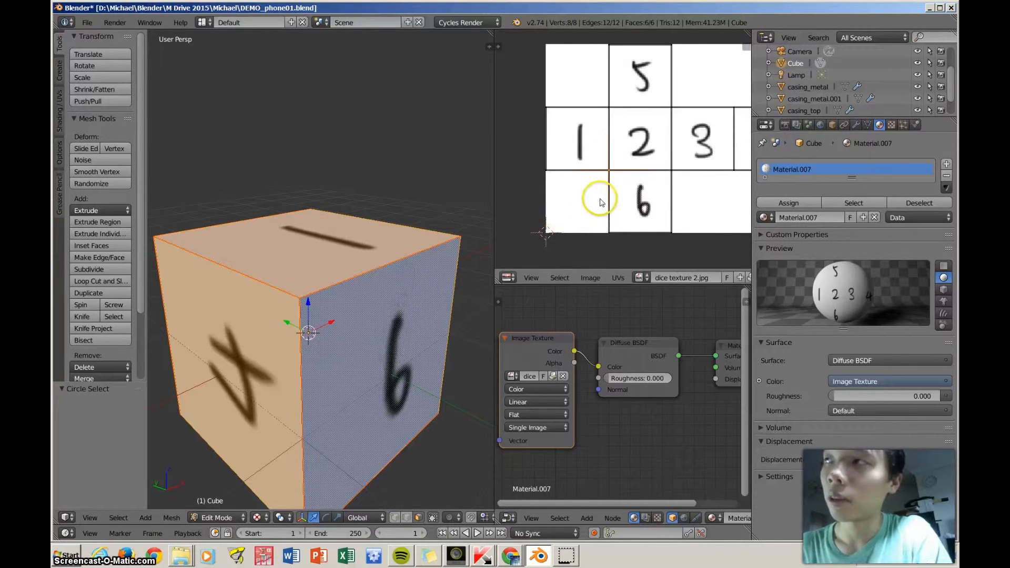
Return the cube to Object Mode and preview it in rendered shading before going back to solid shading
{"action": "scroll", "coordinate": [602, 203], "scroll_direction": "down", "scroll_amount": 1}
{"action": "scroll", "coordinate": [305, 289], "scroll_direction": "down", "scroll_amount": 2}
{"action": "mouse_move", "coordinate": [305, 289]}
{"action": "middle_mouse_down"}
{"action": "mouse_move", "coordinate": [378, 316]}
{"action": "mouse_move", "coordinate": [395, 236]}
{"action": "mouse_move", "coordinate": [390, 266]}
{"action": "mouse_move", "coordinate": [232, 242]}
{"action": "mouse_move", "coordinate": [383, 267]}
{"action": "middle_mouse_up"}
{"action": "key", "text": "Tab"}
{"action": "key", "text": "shift+z"}
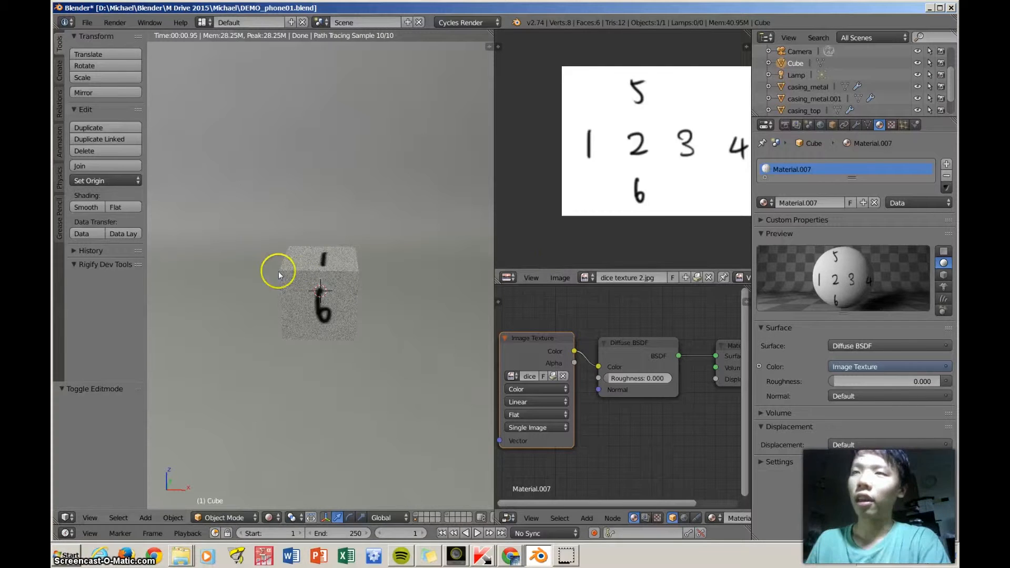
{"action": "key", "text": "shift+z"}
{"action": "middle_click_drag", "start_coordinate": [272, 350], "coordinate": [292, 363]}
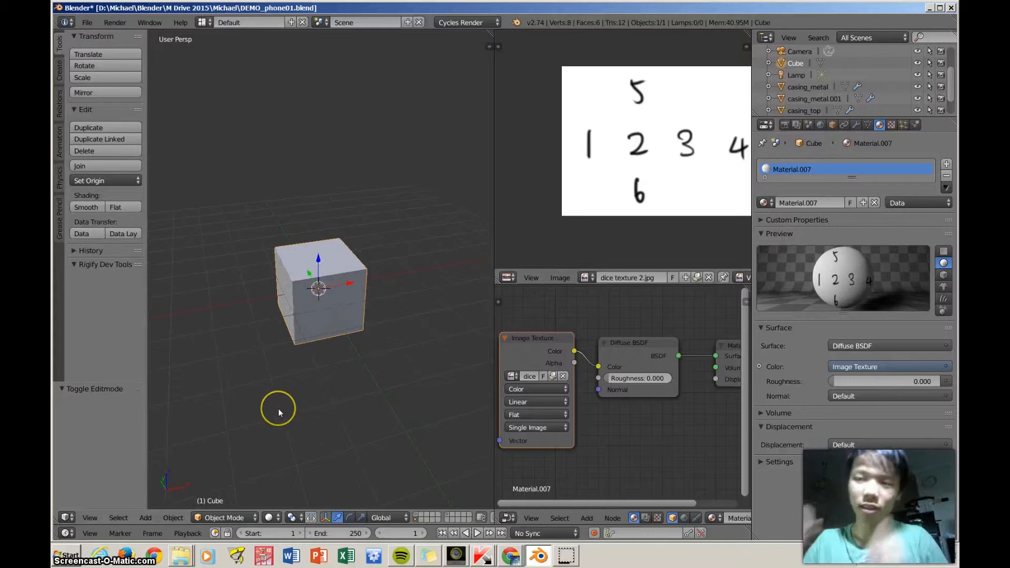
Set the 3D view to Texture shading and inspect the finished dice from several sides
{"action": "left_click", "coordinate": [269, 518]}
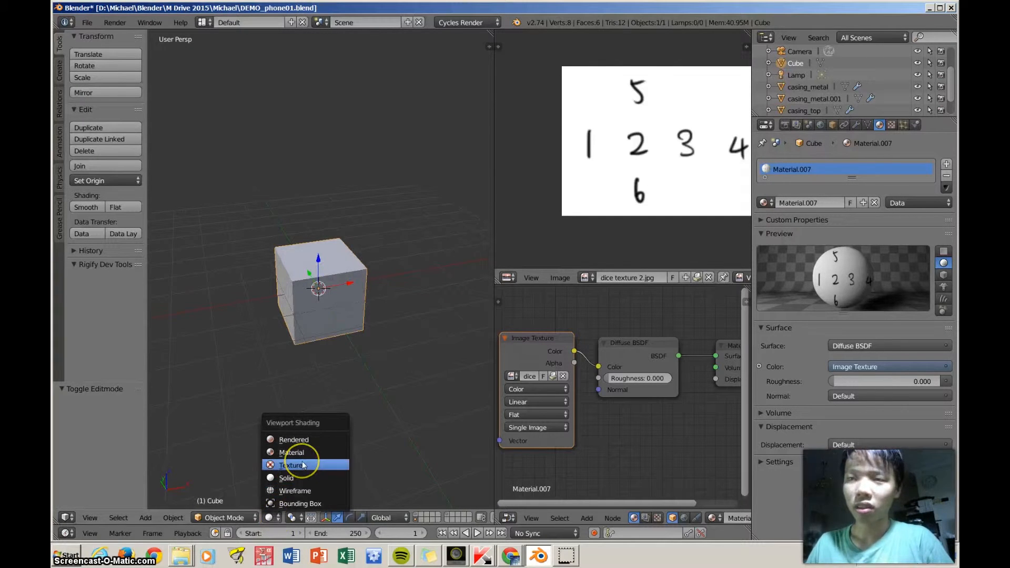
{"action": "left_click", "coordinate": [303, 466]}
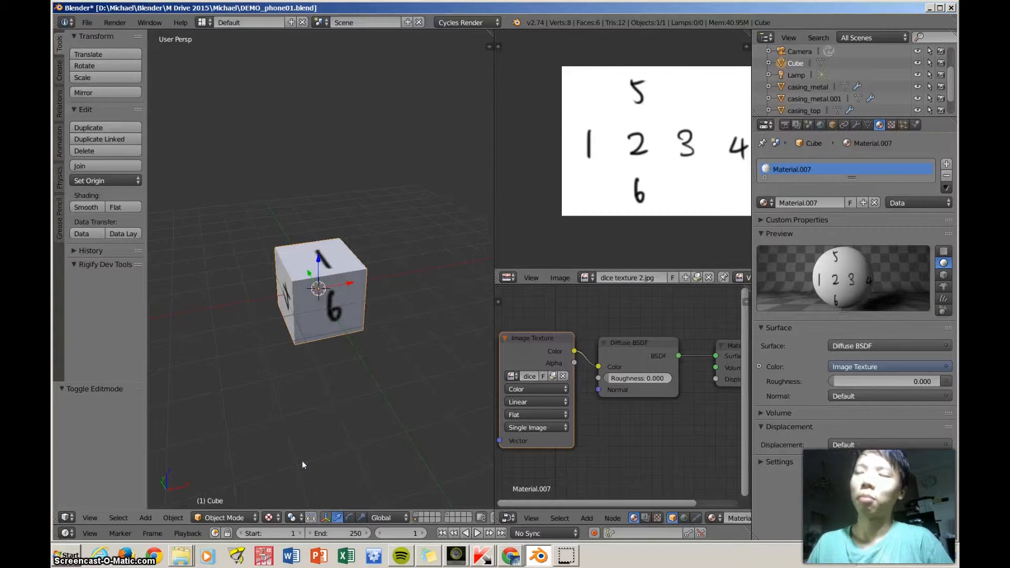
{"action": "left_click", "coordinate": [326, 453]}
{"action": "scroll", "coordinate": [346, 423], "scroll_direction": "down", "scroll_amount": 3}
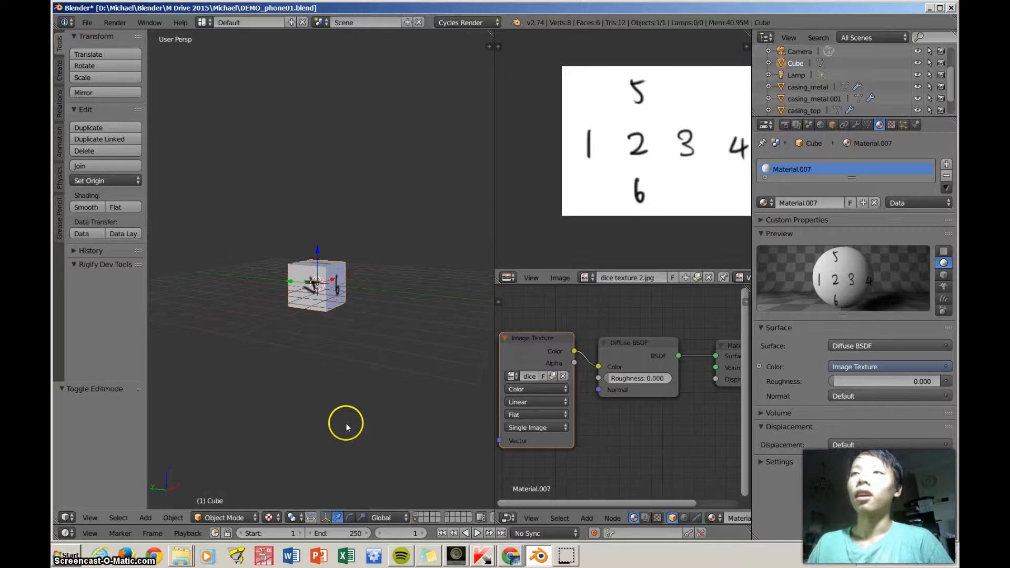
{"action": "middle_click_drag", "start_coordinate": [345, 423], "coordinate": [338, 413]}
{"action": "scroll", "coordinate": [338, 414], "scroll_direction": "up", "scroll_amount": 3}
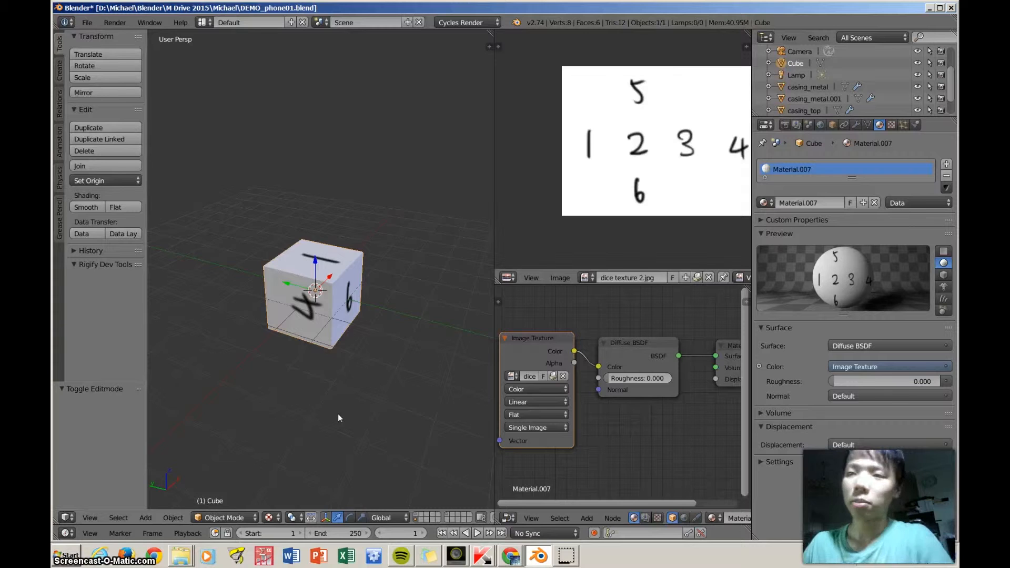
{"action": "middle_click_drag", "start_coordinate": [361, 368], "coordinate": [329, 247]}
Delete the dice cube and add a mesh plane in its place
{"action": "key", "text": "x"}
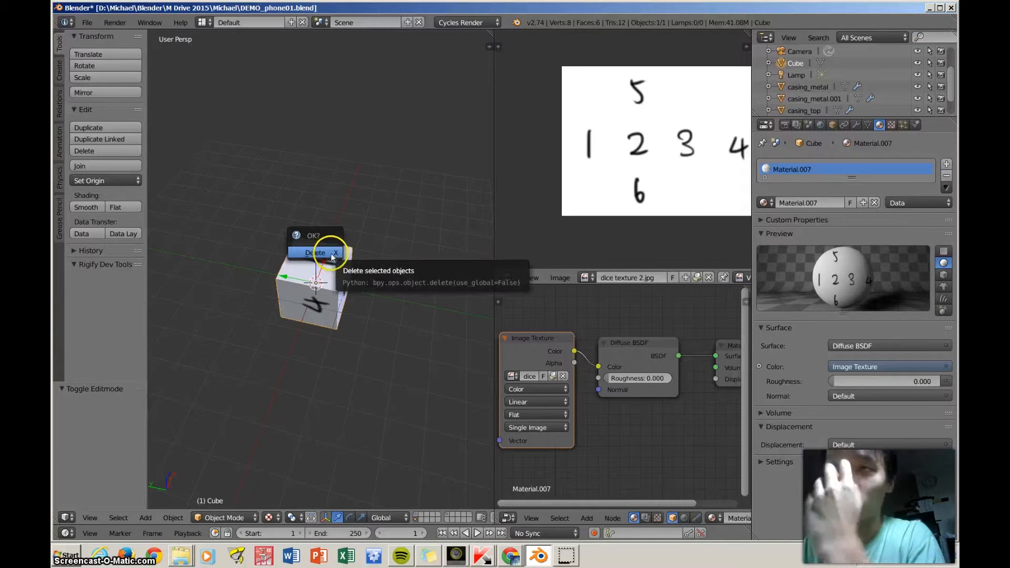
{"action": "left_click", "coordinate": [321, 253]}
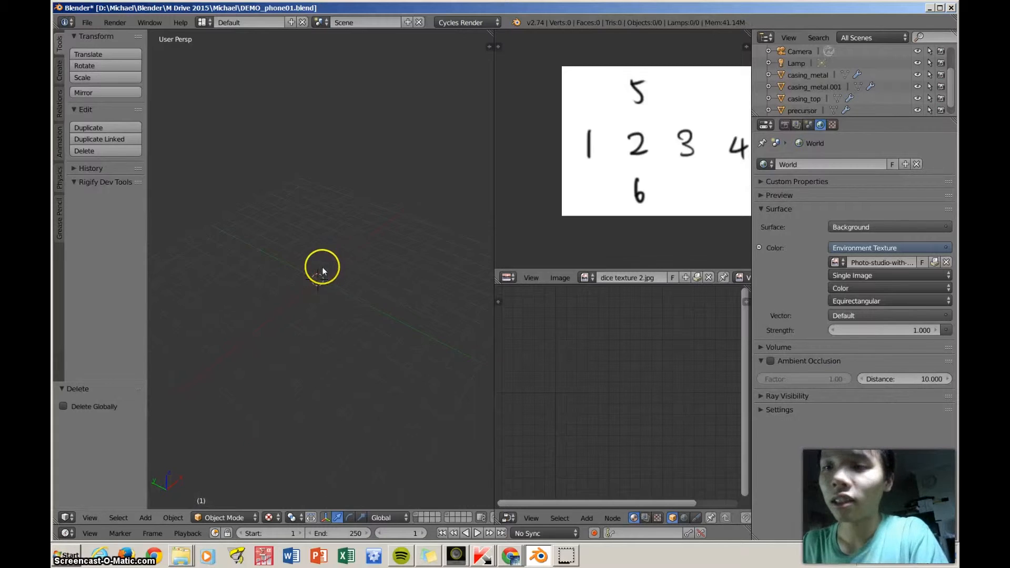
{"action": "key", "text": "shift+a"}
{"action": "mouse_move", "coordinate": [311, 266]}
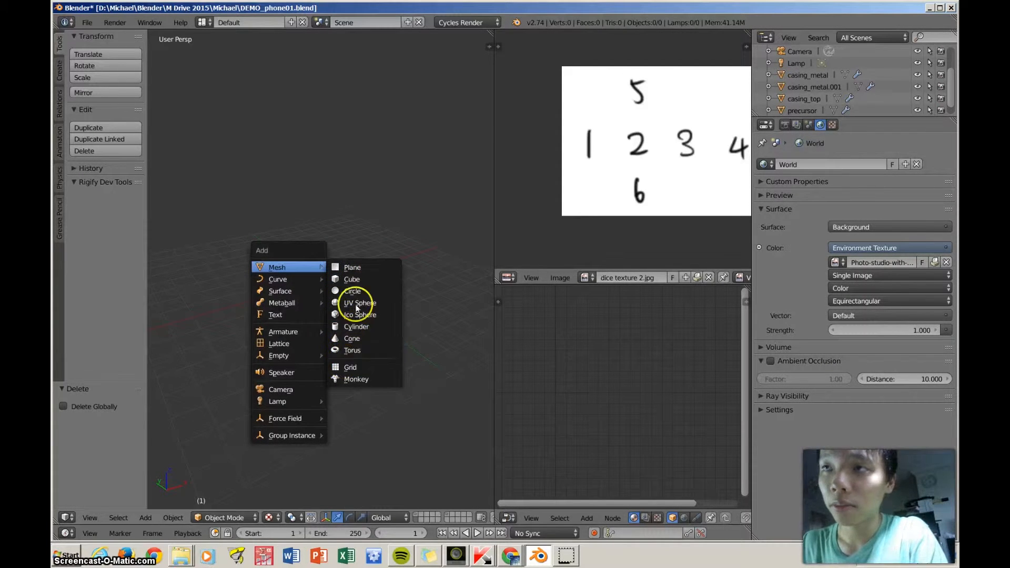
{"action": "left_click", "coordinate": [349, 268]}
{"action": "scroll", "coordinate": [346, 277], "scroll_direction": "up", "scroll_amount": 3}
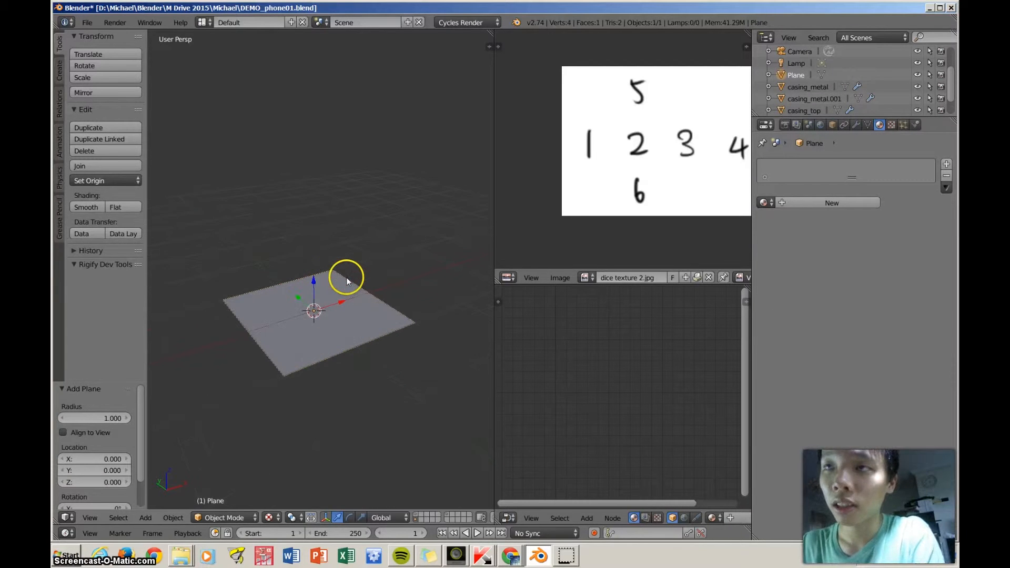
Enter Edit Mode on the plane and delete three of its corner vertices, keeping one
{"action": "key", "text": "Tab"}
{"action": "scroll", "coordinate": [346, 302], "scroll_direction": "up", "scroll_amount": 1}
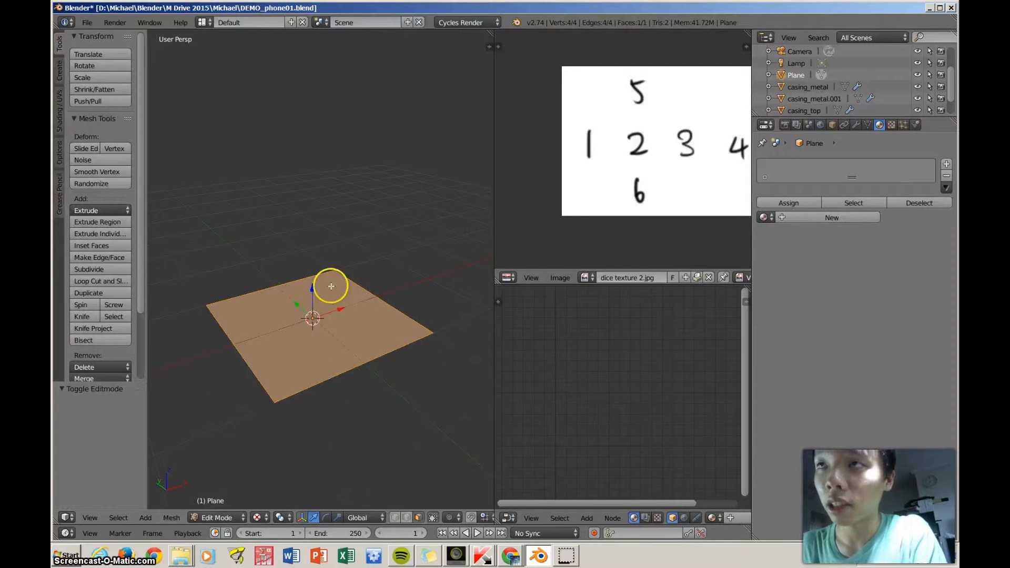
{"action": "right_click", "coordinate": [324, 272]}
{"action": "right_click", "coordinate": [438, 341], "text": "shift"}
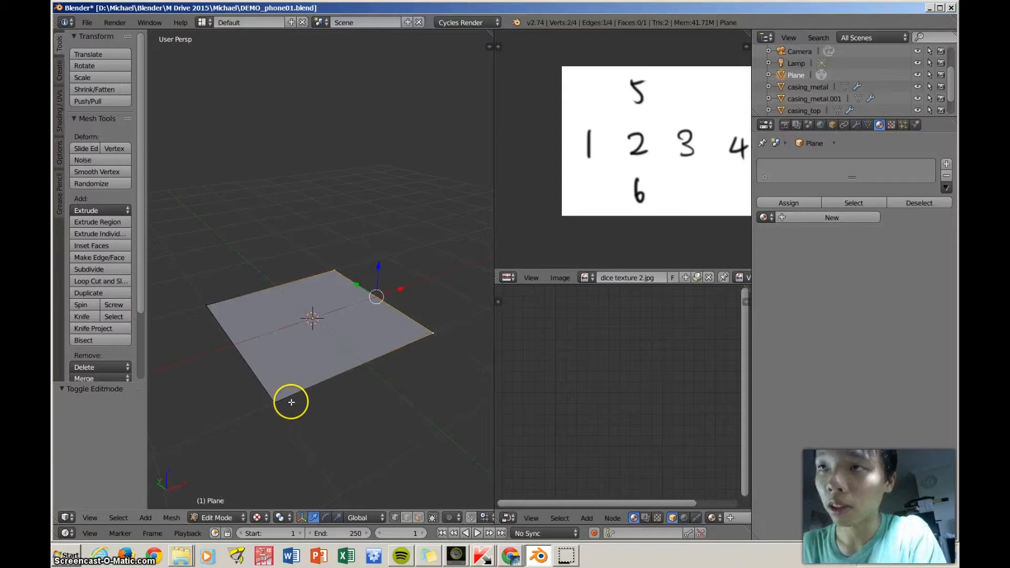
{"action": "key", "text": "x"}
{"action": "left_click", "coordinate": [294, 386]}
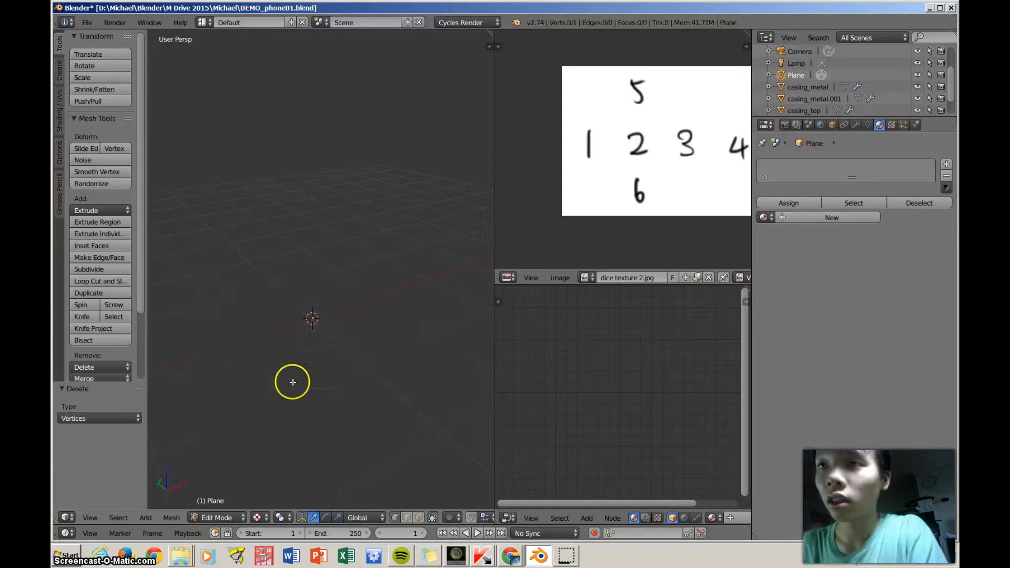
Extrude the single vertex four times and connect the last vertex to the first to form a closed five-sided outline
{"action": "scroll", "coordinate": [226, 360], "scroll_direction": "down", "scroll_amount": 1}
{"action": "key", "text": "a"}
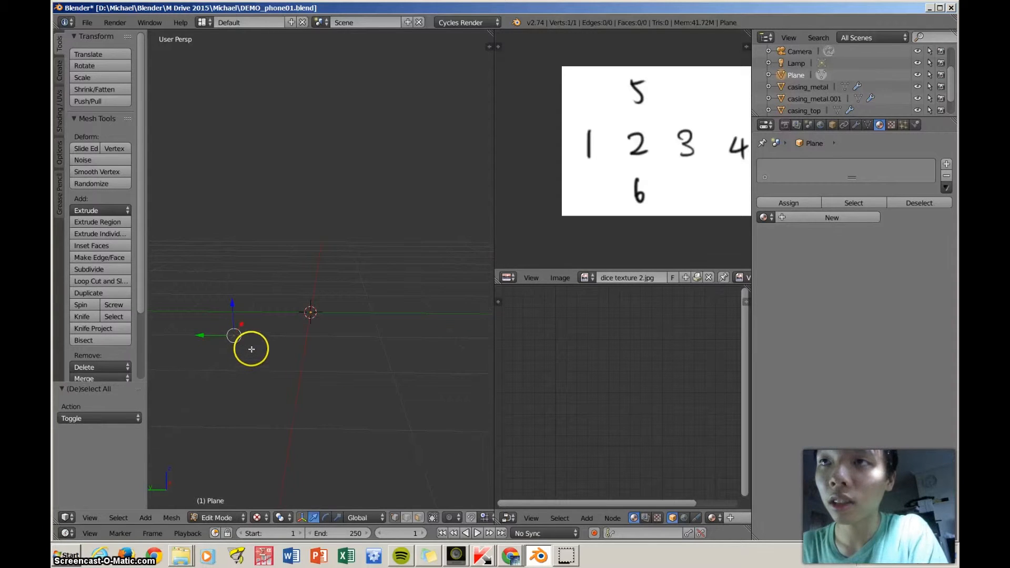
{"action": "scroll", "coordinate": [252, 328], "scroll_direction": "down", "scroll_amount": 1}
{"action": "key", "text": "w"}
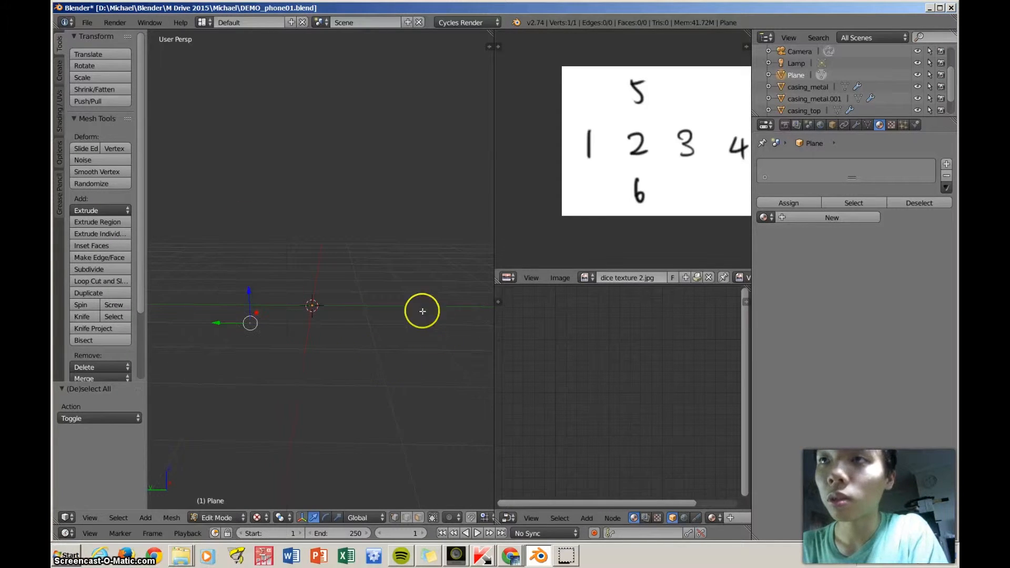
{"action": "key", "text": "e"}
{"action": "left_click", "coordinate": [269, 221]}
{"action": "key", "text": "e"}
{"action": "left_click", "coordinate": [403, 225]}
{"action": "key", "text": "e"}
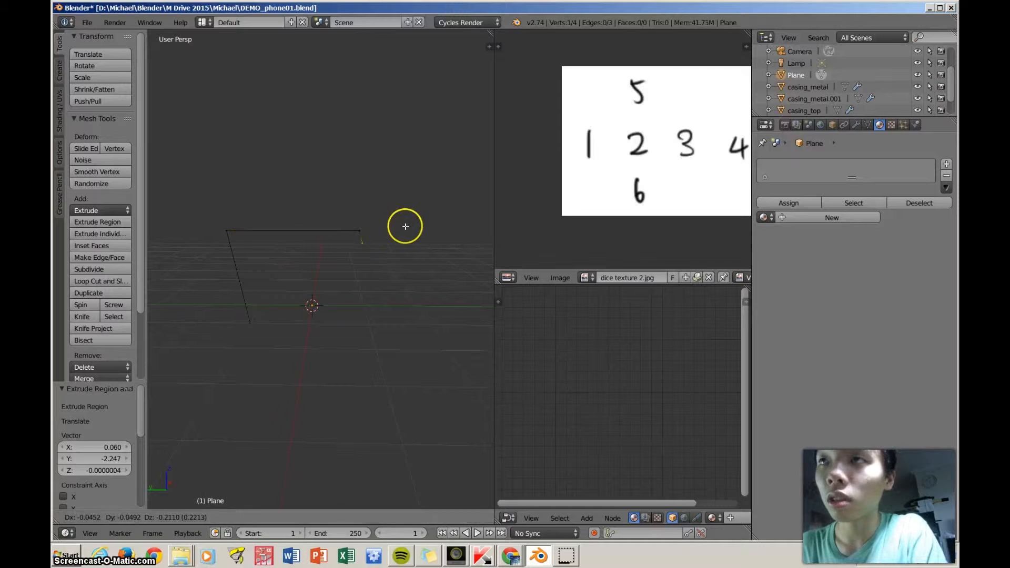
{"action": "left_click", "coordinate": [424, 317]}
{"action": "key", "text": "e"}
{"action": "left_click", "coordinate": [363, 367]}
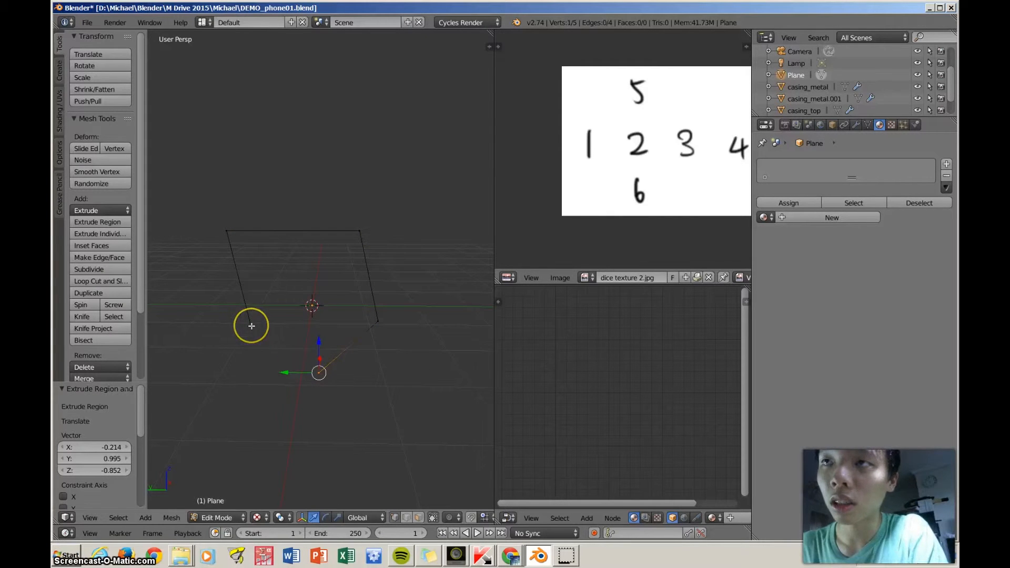
{"action": "right_click", "coordinate": [256, 324], "text": "shift"}
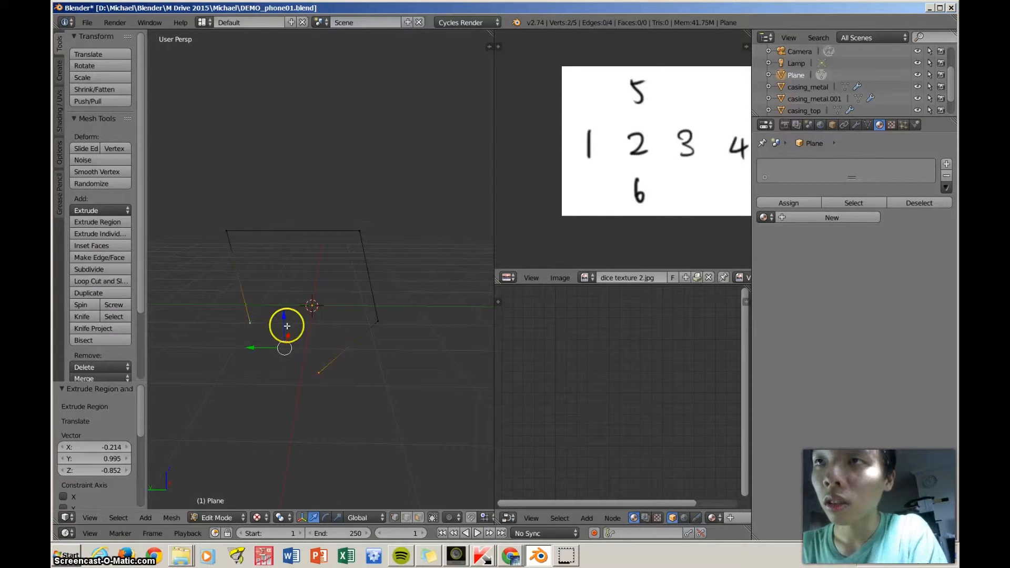
{"action": "key", "text": "a"}
Select the whole five-sided outline and extrude it three times in different directions to form a bent three-segment tube
{"action": "middle_click_drag", "start_coordinate": [300, 342], "coordinate": [368, 338]}
{"action": "key", "text": "a"}
{"action": "scroll", "coordinate": [343, 334], "scroll_direction": "down", "scroll_amount": 3}
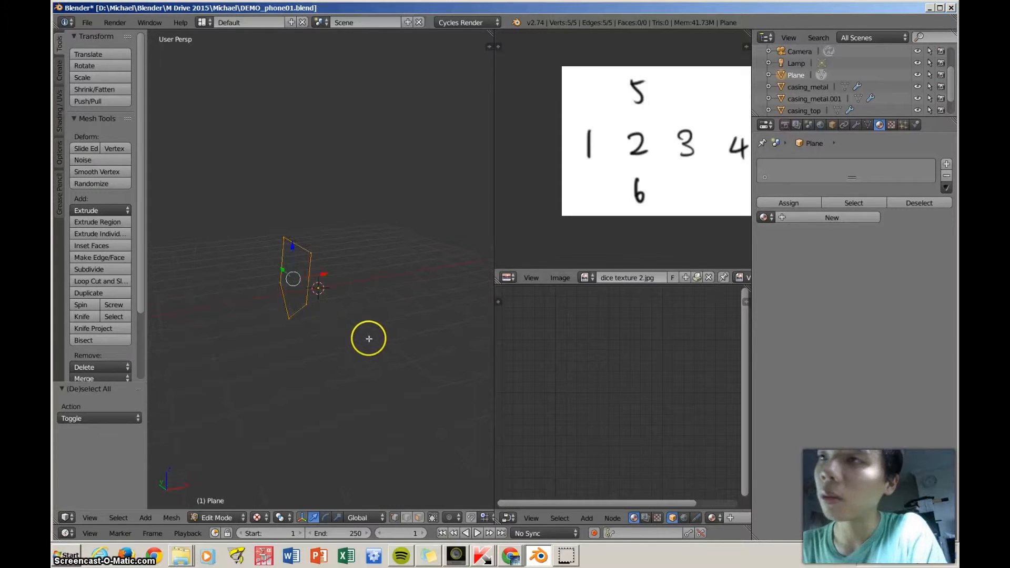
{"action": "key", "text": "e"}
{"action": "left_click", "coordinate": [444, 282]}
{"action": "middle_click_drag", "start_coordinate": [445, 282], "coordinate": [332, 311]}
{"action": "key", "text": "e"}
{"action": "left_click", "coordinate": [430, 292]}
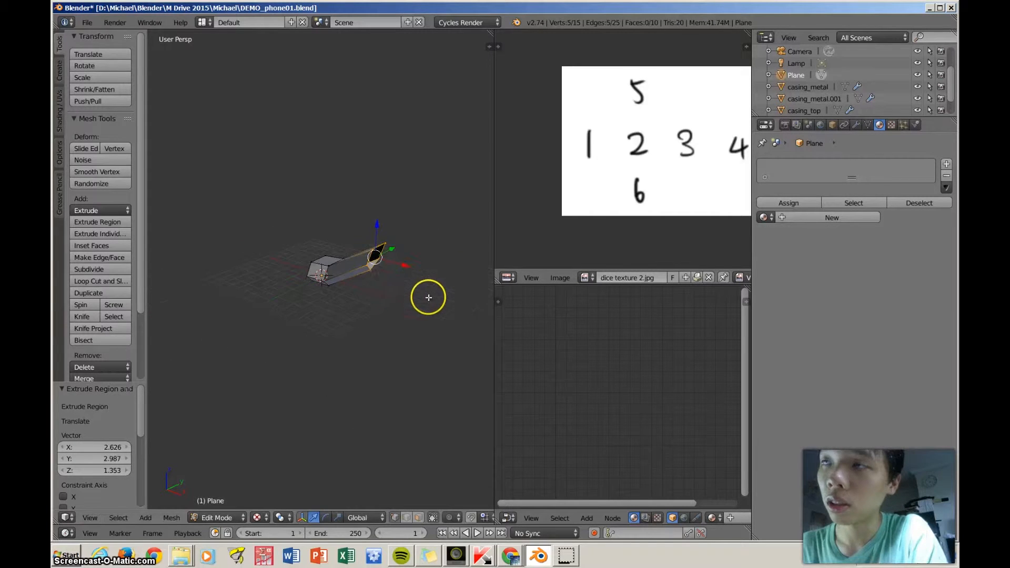
{"action": "middle_click_drag", "start_coordinate": [429, 295], "coordinate": [351, 294]}
{"action": "key", "text": "e"}
{"action": "left_click", "coordinate": [163, 347]}
{"action": "scroll", "coordinate": [240, 348], "scroll_direction": "up", "scroll_amount": 2}
{"action": "middle_click_drag", "start_coordinate": [240, 349], "coordinate": [419, 402]}
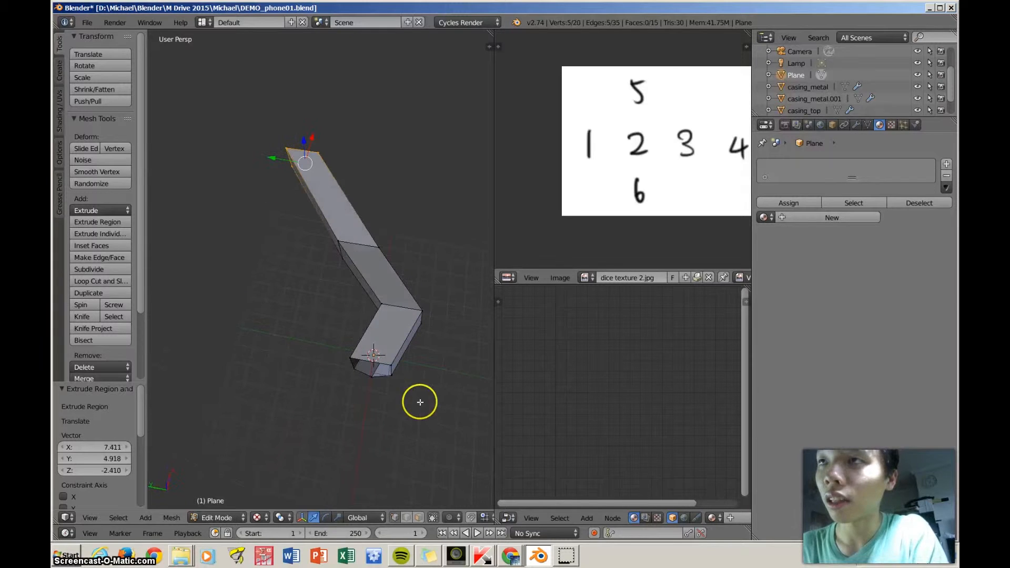
Move the edge loop at the tube's second bend about -3.1 along Y and shift the far end loop the same way
{"action": "right_click", "coordinate": [361, 240]}
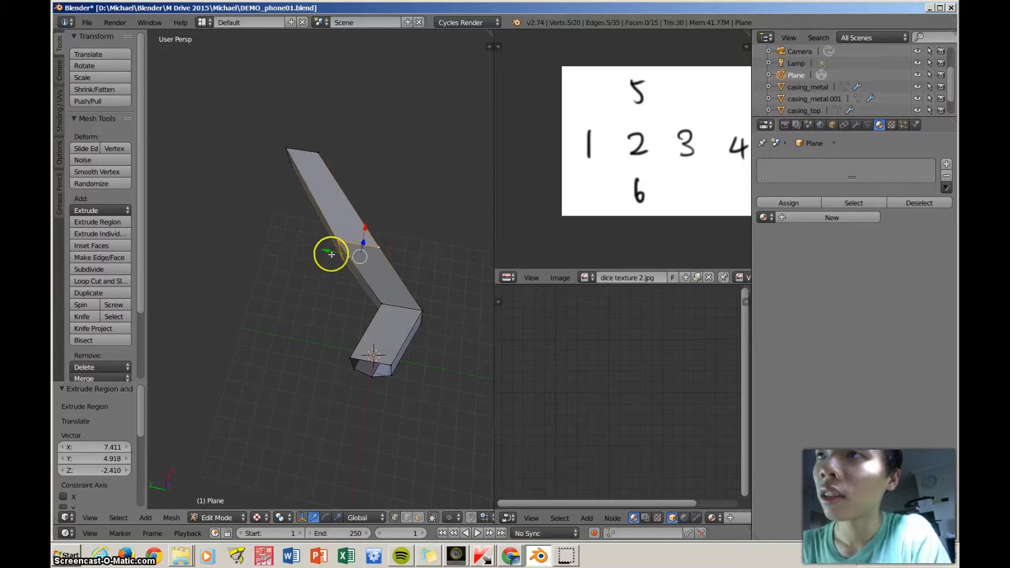
{"action": "left_click_drag", "start_coordinate": [326, 251], "coordinate": [381, 262]}
{"action": "right_click", "coordinate": [302, 157]}
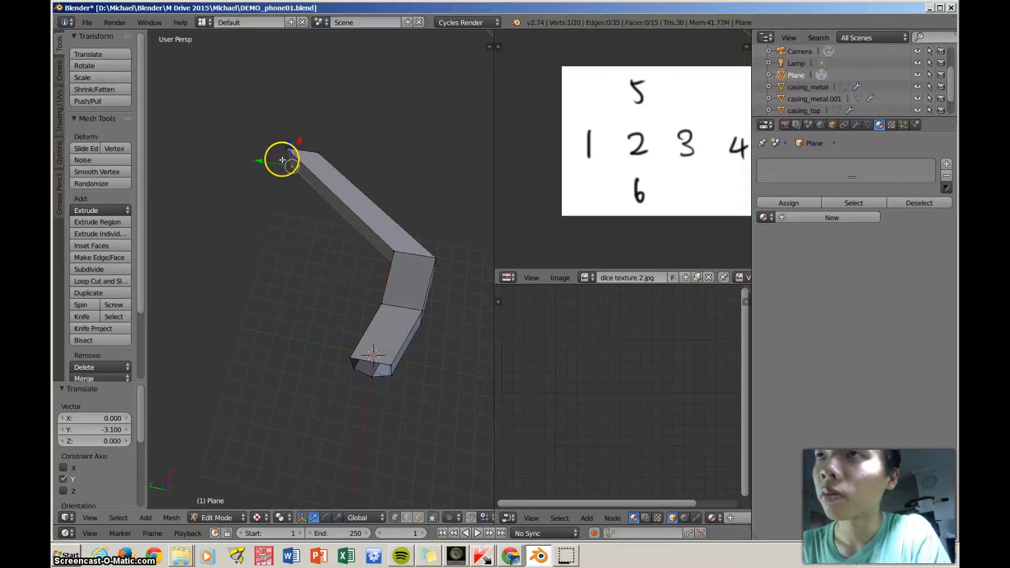
{"action": "left_click_drag", "start_coordinate": [279, 159], "coordinate": [380, 182]}
{"action": "middle_click_drag", "start_coordinate": [379, 242], "coordinate": [326, 350]}
Fill the open loops at both ends of the tube with faces
{"action": "right_click", "coordinate": [383, 346]}
{"action": "key", "text": "f"}
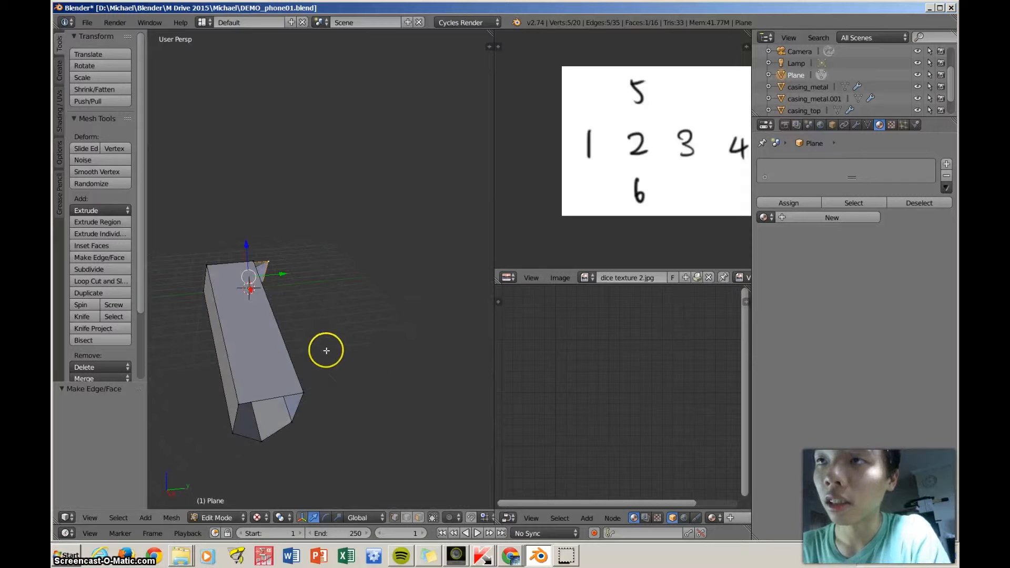
{"action": "right_click", "coordinate": [272, 400]}
{"action": "key", "text": "f"}
{"action": "scroll", "coordinate": [293, 388], "scroll_direction": "down", "scroll_amount": 2}
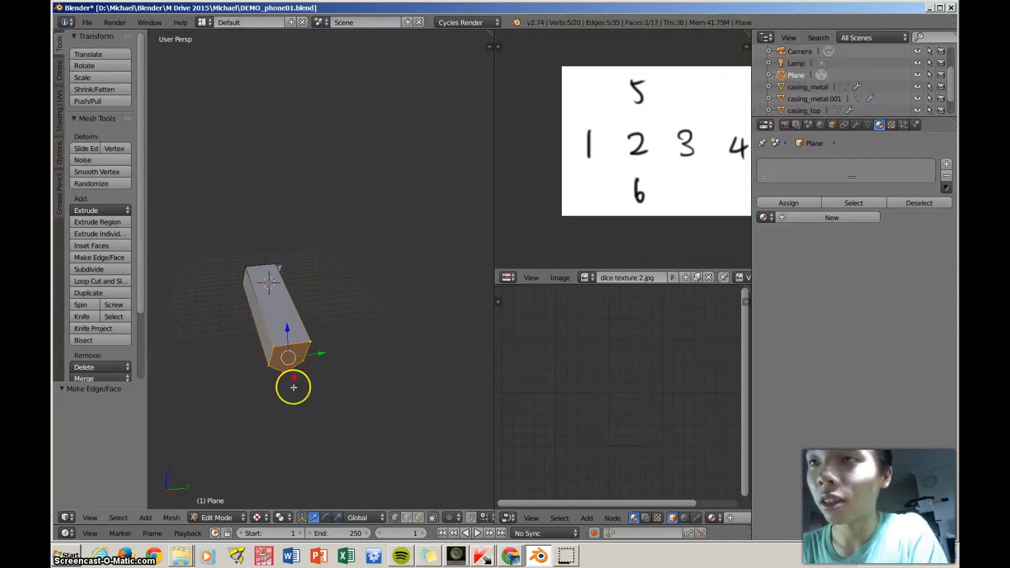
Add a Subdivision Surface modifier to the tube and set its view subdivisions to 3
{"action": "middle_click_drag", "start_coordinate": [293, 388], "coordinate": [451, 358]}
{"action": "scroll", "coordinate": [337, 364], "scroll_direction": "down", "scroll_amount": 3}
{"action": "middle_click_drag", "start_coordinate": [338, 363], "coordinate": [411, 364]}
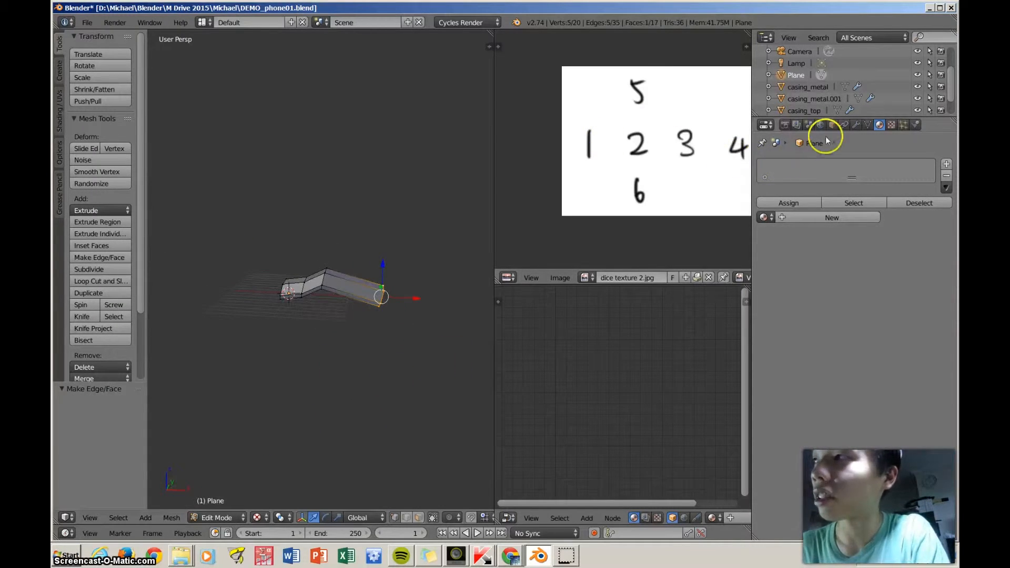
{"action": "left_click", "coordinate": [857, 125]}
{"action": "left_click", "coordinate": [826, 167]}
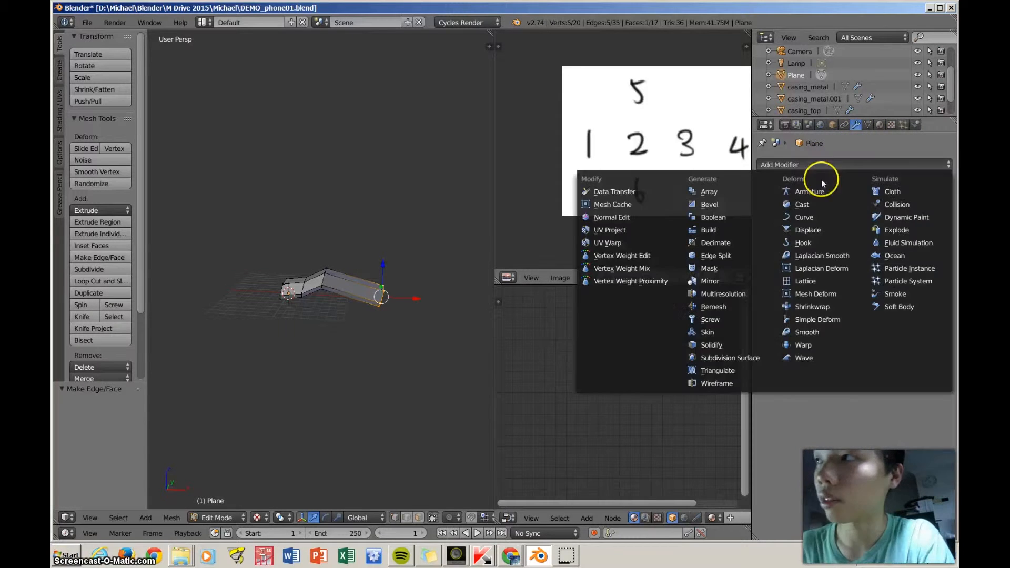
{"action": "left_click", "coordinate": [744, 359]}
{"action": "scroll", "coordinate": [305, 327], "scroll_direction": "up", "scroll_amount": 4}
{"action": "middle_click_drag", "start_coordinate": [305, 327], "coordinate": [295, 289]}
{"action": "left_click", "coordinate": [851, 245]}
{"action": "left_click", "coordinate": [850, 245]}
Add three loop cuts to the tube: near its start, just before the second bend, and near its far end
{"action": "key", "text": "ctrl+r"}
{"action": "left_click", "coordinate": [282, 297]}
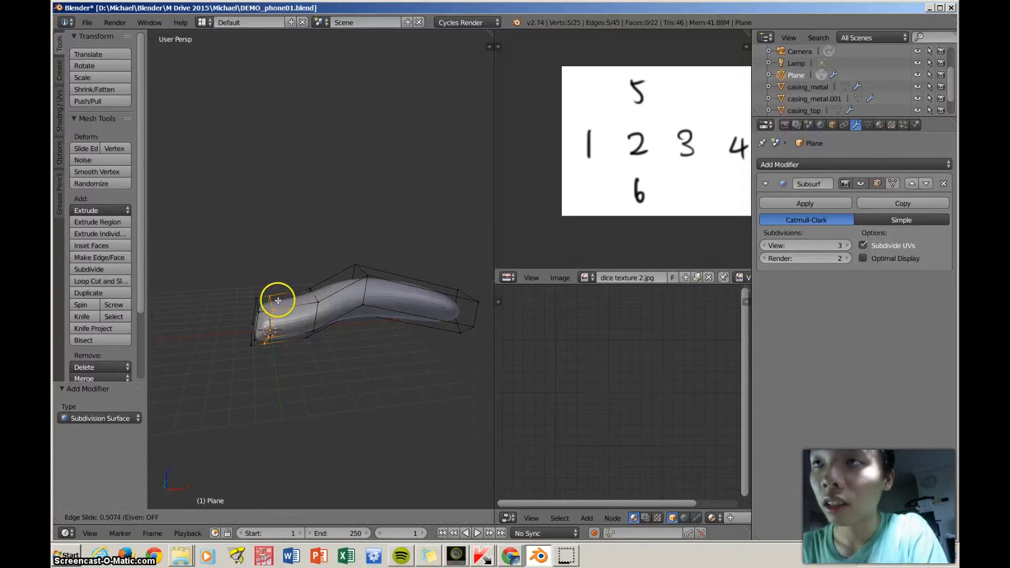
{"action": "left_click", "coordinate": [278, 301]}
{"action": "middle_click_drag", "start_coordinate": [415, 290], "coordinate": [392, 311]}
{"action": "key", "text": "ctrl+r"}
{"action": "left_click", "coordinate": [314, 307]}
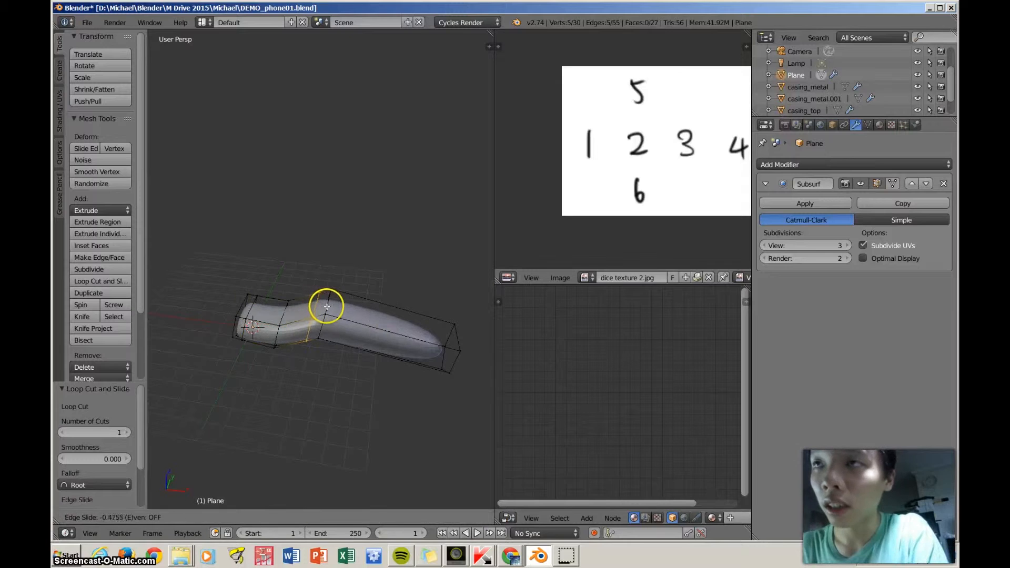
{"action": "left_click", "coordinate": [326, 307]}
{"action": "key", "text": "ctrl+r"}
{"action": "left_click", "coordinate": [412, 324]}
{"action": "left_click", "coordinate": [447, 341]}
Set the Subdivision Surface modifier's view subdivisions to 1
{"action": "scroll", "coordinate": [348, 350], "scroll_direction": "down", "scroll_amount": 2}
{"action": "middle_click_drag", "start_coordinate": [347, 350], "coordinate": [352, 322]}
{"action": "left_click", "coordinate": [765, 245]}
{"action": "left_click", "coordinate": [765, 246]}
{"action": "scroll", "coordinate": [380, 349], "scroll_direction": "up", "scroll_amount": 3}
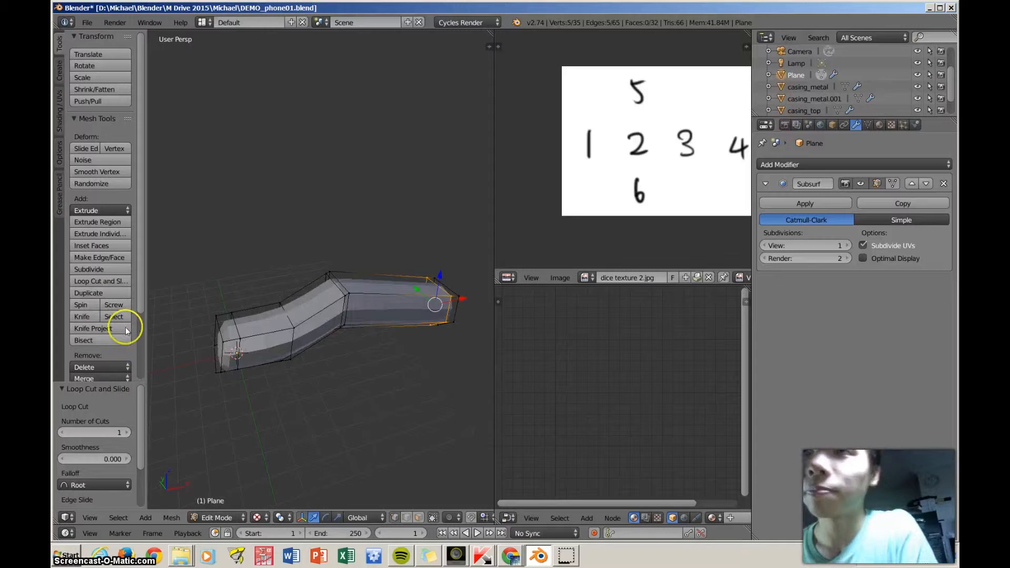
Select the five-sided cap face at the starting end of the tube
{"action": "scroll", "coordinate": [292, 311], "scroll_direction": "down", "scroll_amount": 1}
{"action": "middle_click_drag", "start_coordinate": [292, 311], "coordinate": [375, 325]}
{"action": "right_click", "coordinate": [375, 330]}
{"action": "left_click", "coordinate": [423, 520]}
{"action": "middle_click_drag", "start_coordinate": [408, 410], "coordinate": [354, 409]}
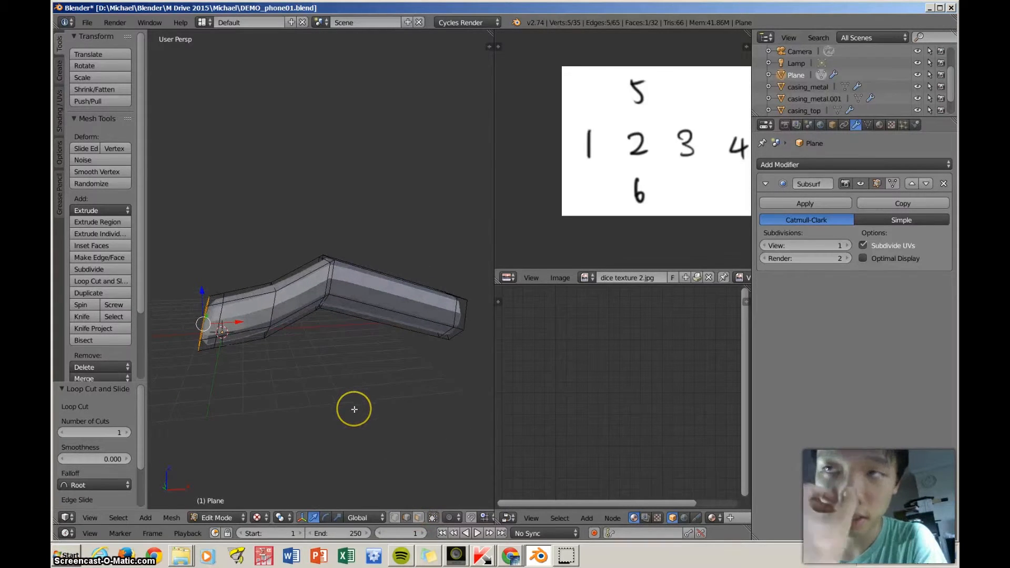
Switch to Google Chrome, search for "cylinder net" and open the image results
{"action": "mouse_move", "coordinate": [510, 556]}
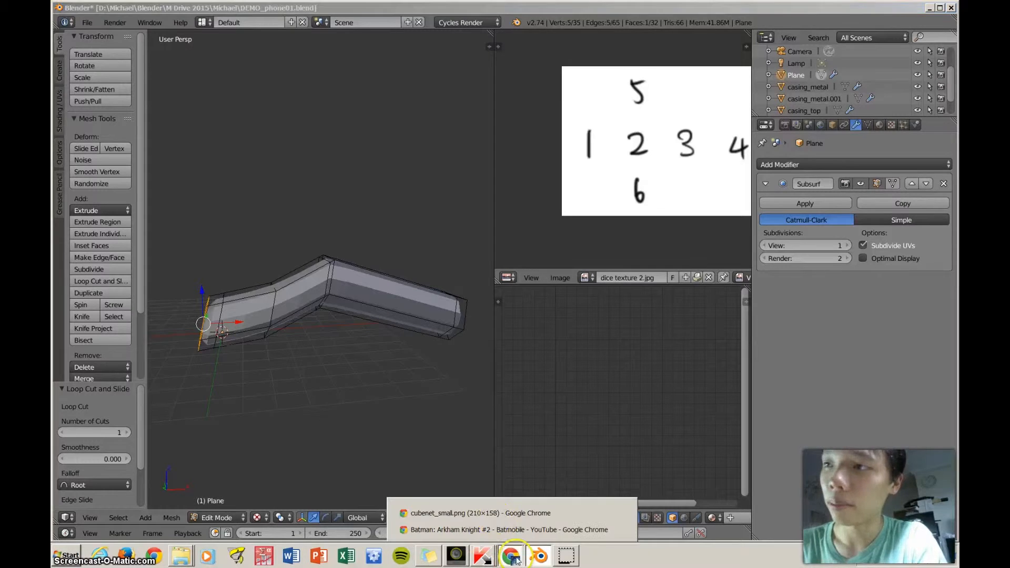
{"action": "left_click", "coordinate": [496, 515]}
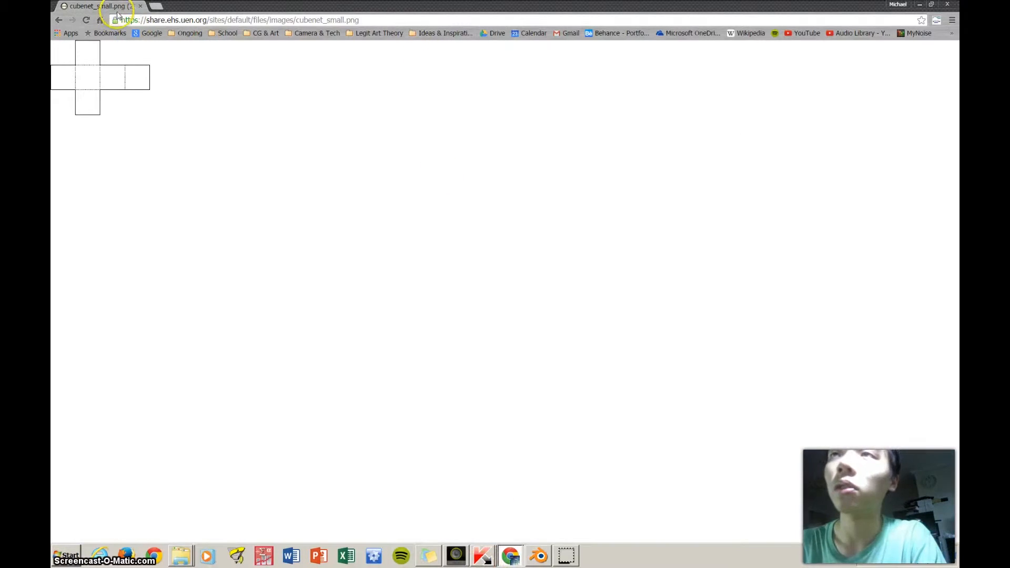
{"action": "left_click", "coordinate": [134, 20]}
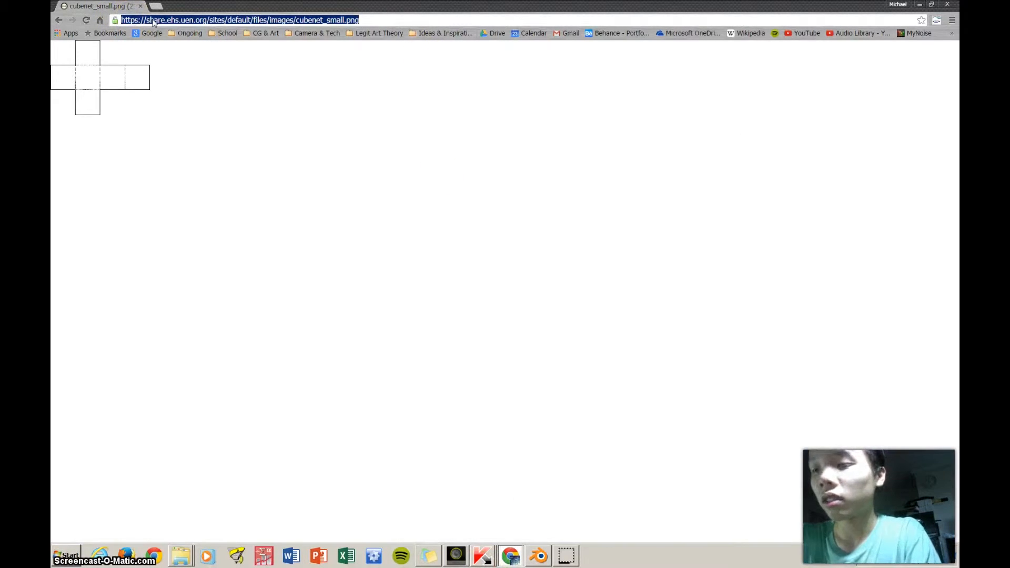
{"action": "type", "text": "cylinder net"}
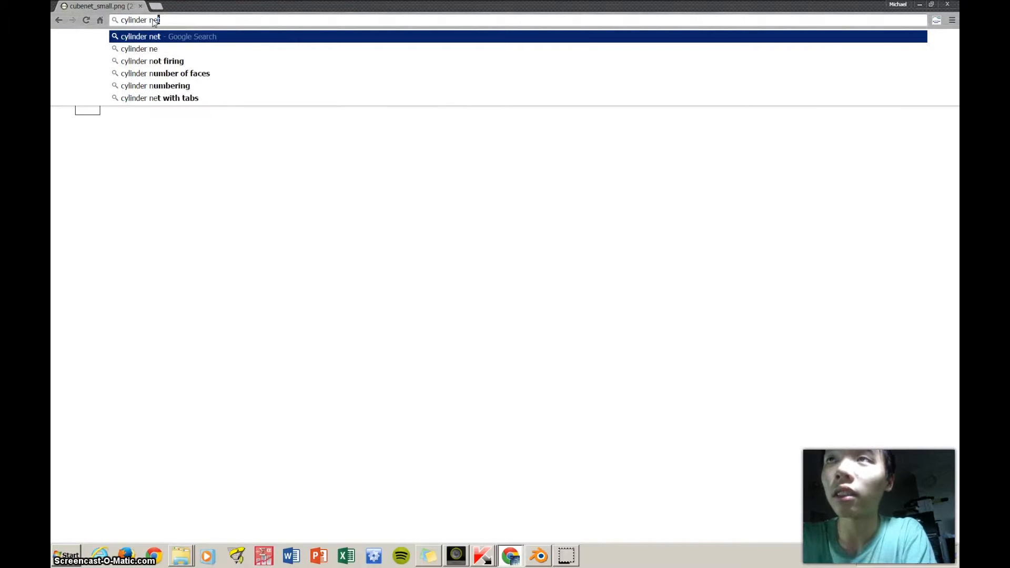
{"action": "key", "text": "Return"}
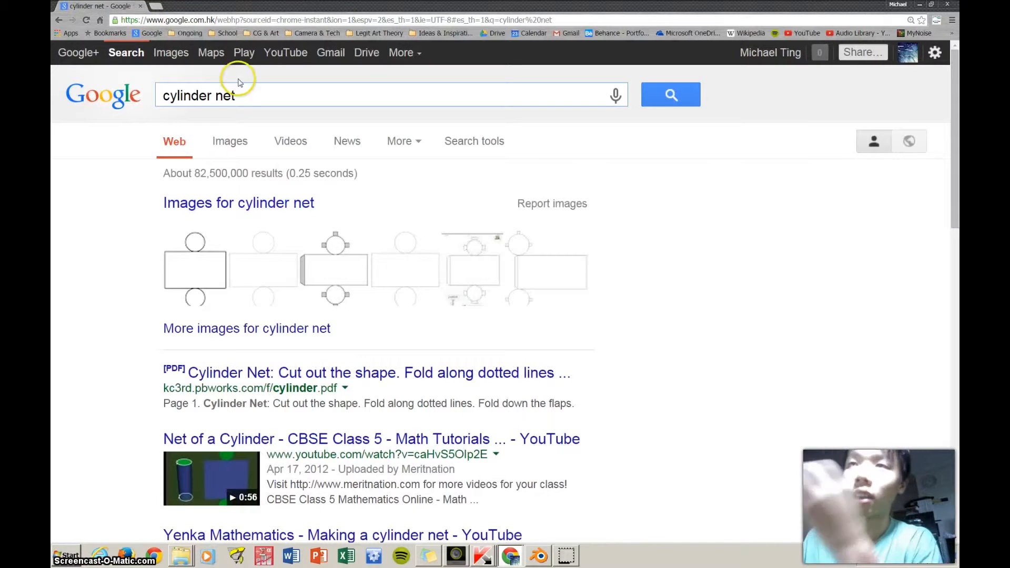
{"action": "left_click", "coordinate": [221, 141]}
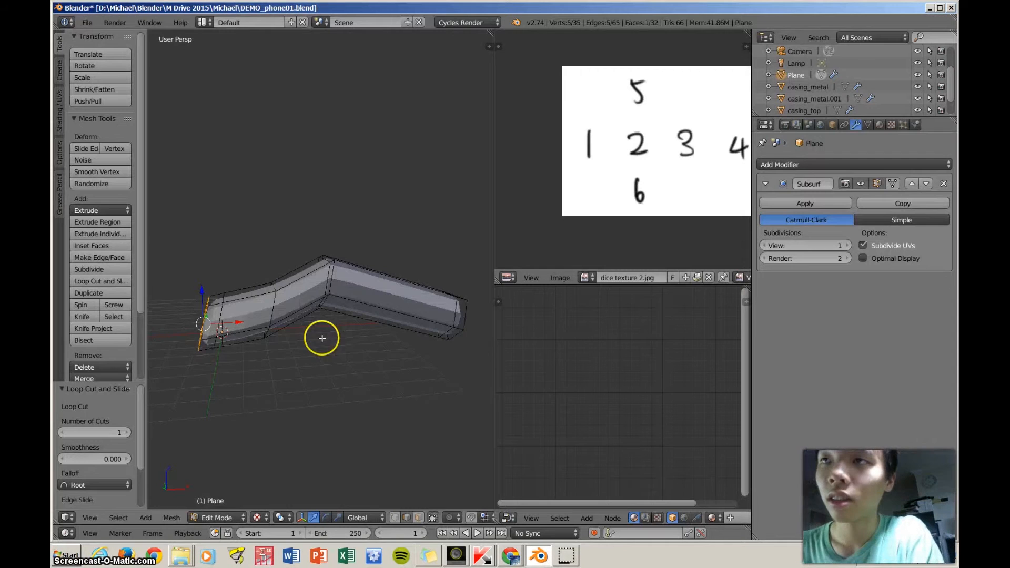
Mark the edges around the tube's starting cap as a seam and deselect everything
{"action": "scroll", "coordinate": [323, 354], "scroll_direction": "up", "scroll_amount": 5}
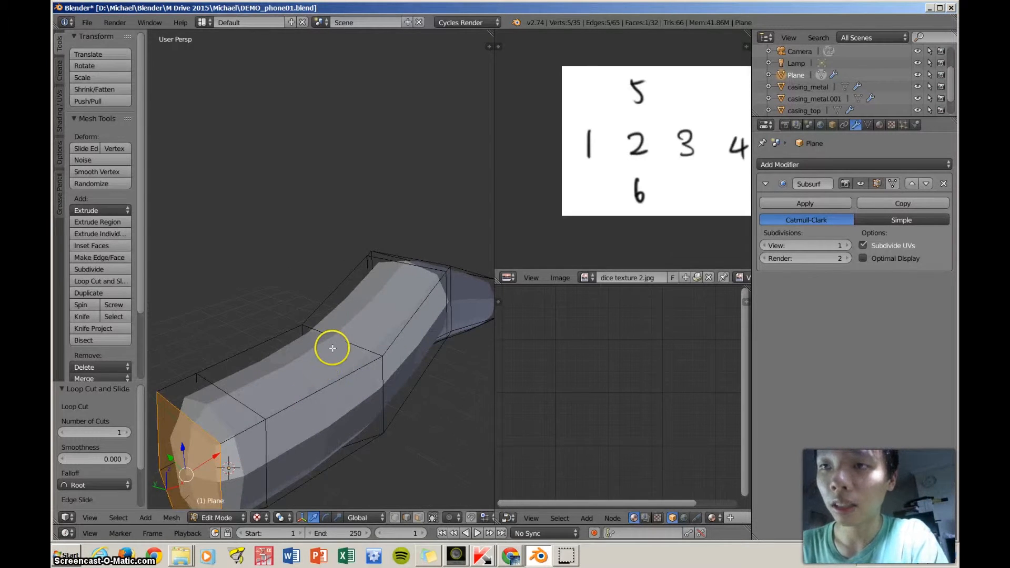
{"action": "key", "text": "super"}
{"action": "key", "text": "Escape"}
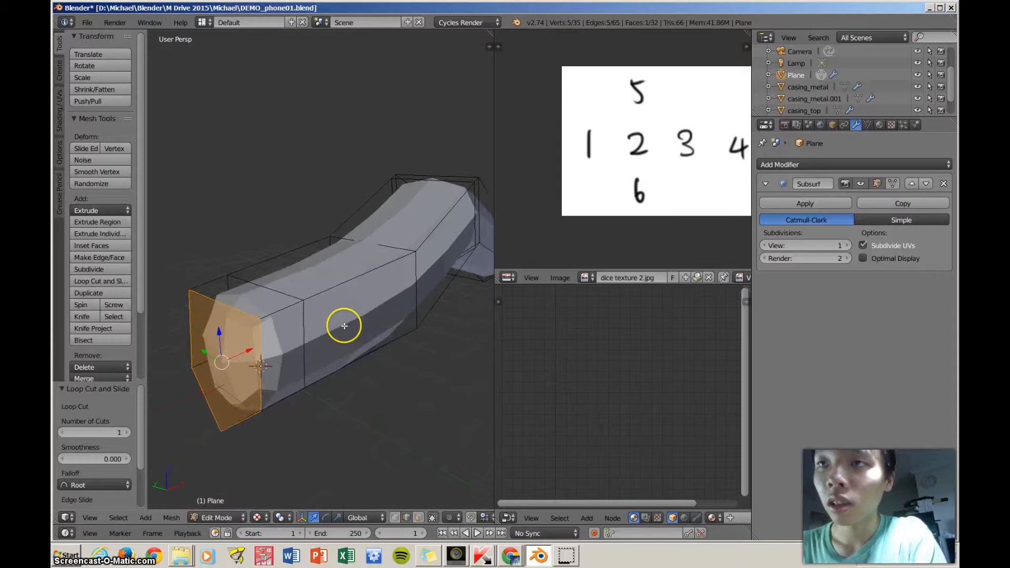
{"action": "middle_click_drag", "start_coordinate": [322, 392], "coordinate": [342, 322]}
{"action": "key", "text": "ctrl+e"}
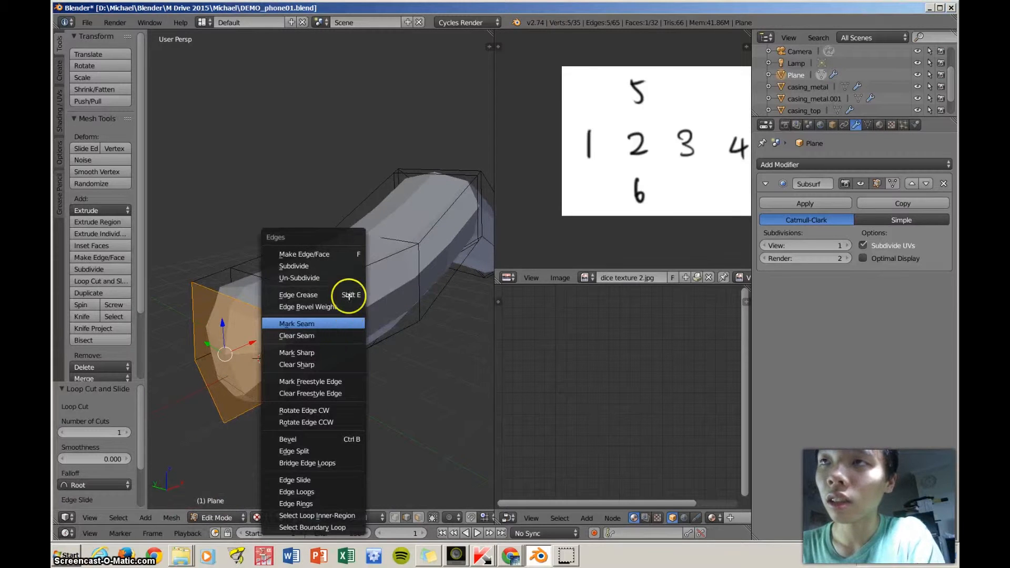
{"action": "left_click", "coordinate": [340, 324]}
{"action": "middle_click_drag", "start_coordinate": [342, 322], "coordinate": [332, 339]}
{"action": "key", "text": "a"}
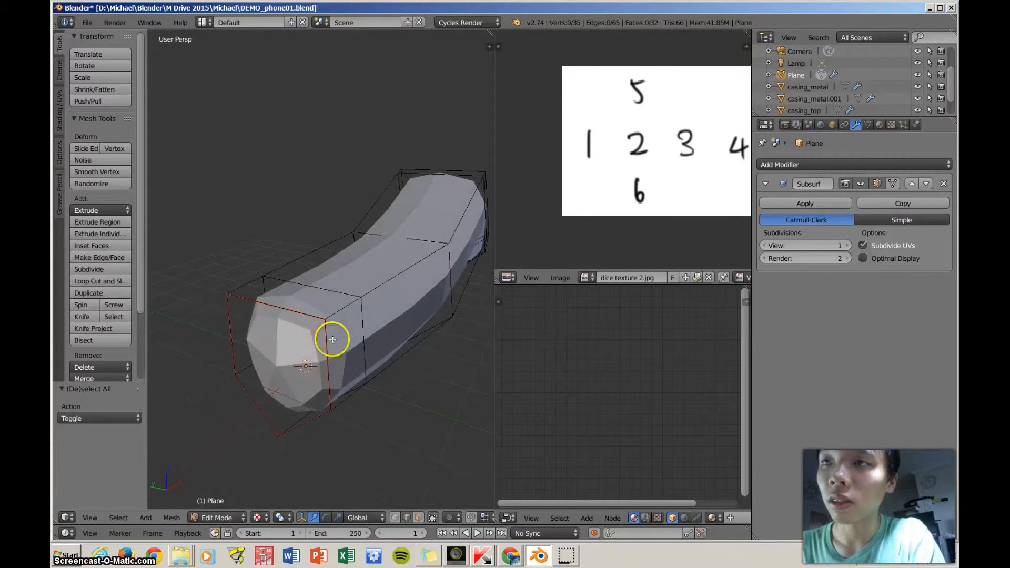
Select the five-sided cap face at the tube's far end and mark its edges as a seam
{"action": "middle_click_drag", "start_coordinate": [400, 403], "coordinate": [397, 318]}
{"action": "right_click", "coordinate": [330, 361]}
{"action": "scroll", "coordinate": [338, 365], "scroll_direction": "down", "scroll_amount": 4}
{"action": "key", "text": "ctrl+e"}
{"action": "left_click", "coordinate": [385, 322]}
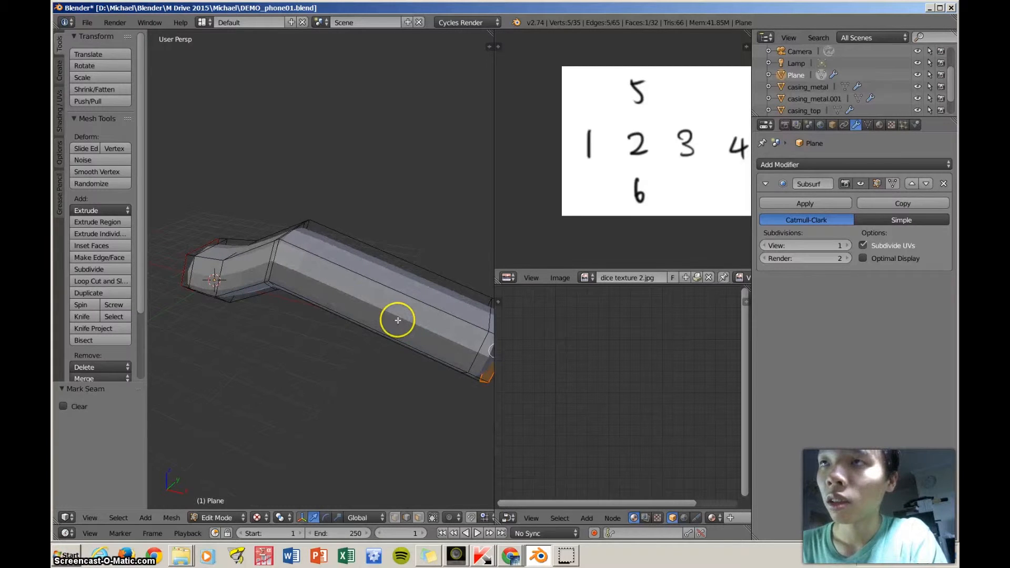
Select a continuous line of edges along the tube's length from cap to cap and mark it as a seam
{"action": "right_click", "coordinate": [357, 284]}
{"action": "middle_click_drag", "start_coordinate": [357, 284], "coordinate": [325, 315]}
{"action": "right_click", "coordinate": [321, 334], "text": "shift"}
{"action": "right_click", "coordinate": [267, 344], "text": "shift"}
{"action": "scroll", "coordinate": [352, 323], "scroll_direction": "down", "scroll_amount": 3}
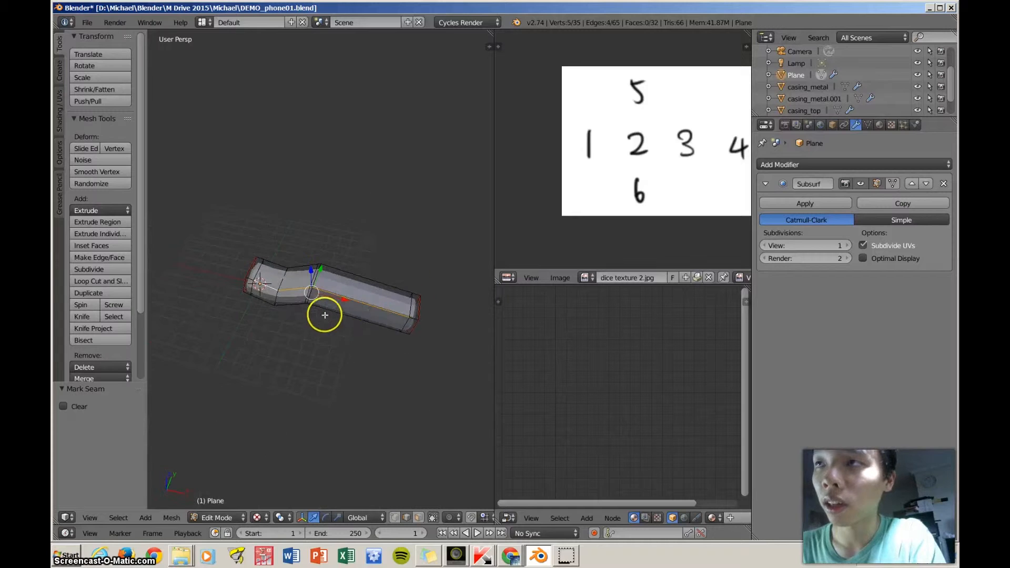
{"action": "right_click", "coordinate": [285, 297], "text": "shift"}
{"action": "scroll", "coordinate": [261, 297], "scroll_direction": "up", "scroll_amount": 2}
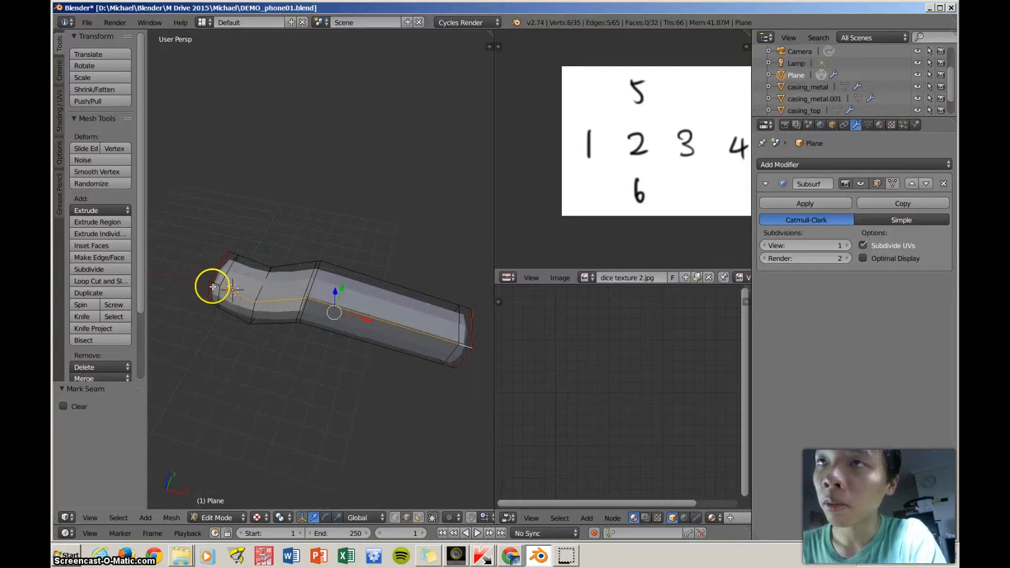
{"action": "right_click", "coordinate": [211, 287], "text": "shift"}
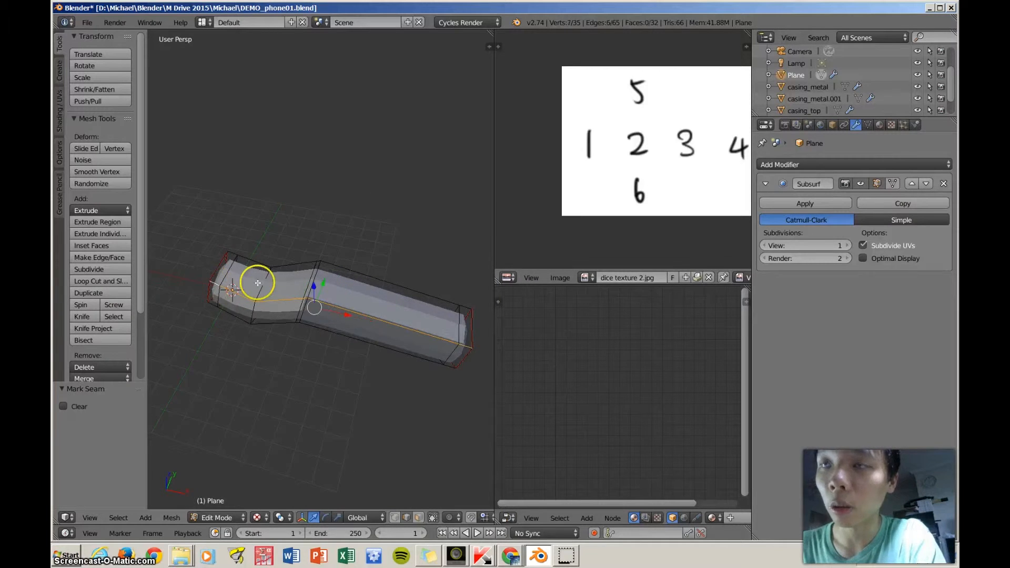
{"action": "key", "text": "ctrl+e"}
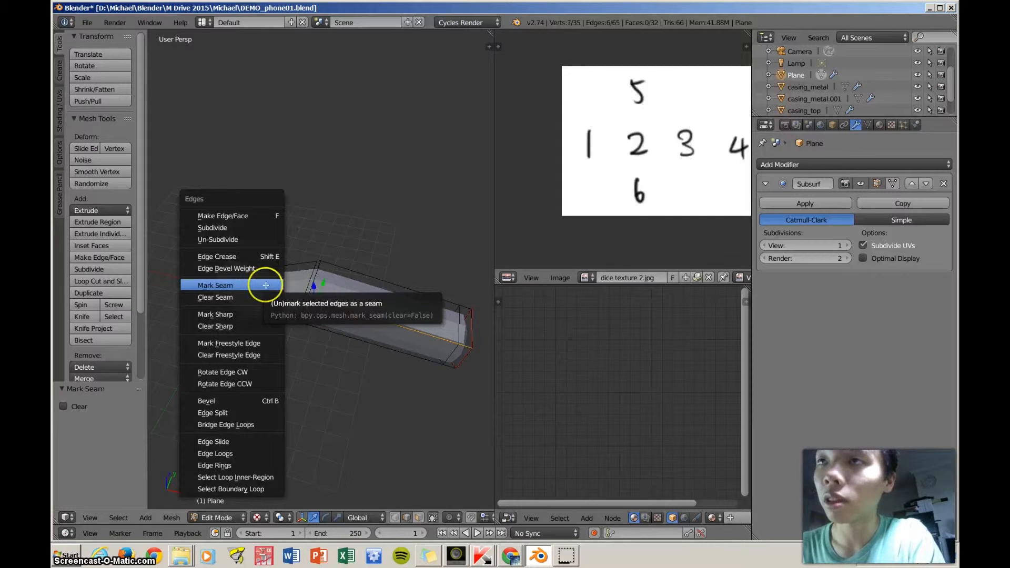
{"action": "left_click", "coordinate": [266, 285]}
Select the whole tube mesh and unwrap it along the marked seams
{"action": "middle_click_drag", "start_coordinate": [361, 305], "coordinate": [377, 288]}
{"action": "key", "text": "a"}
{"action": "key", "text": "a"}
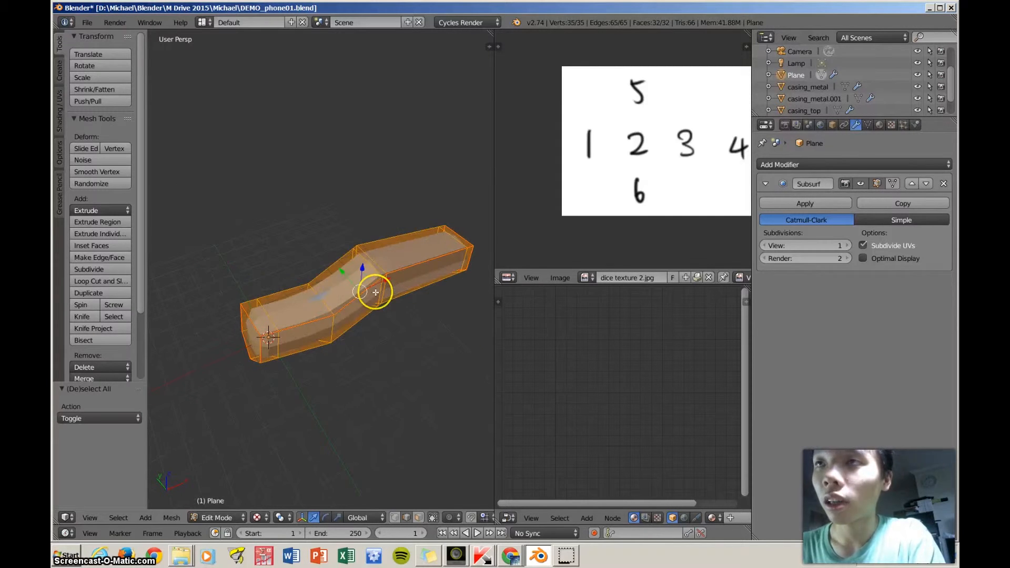
{"action": "key", "text": "u"}
{"action": "left_click", "coordinate": [368, 291]}
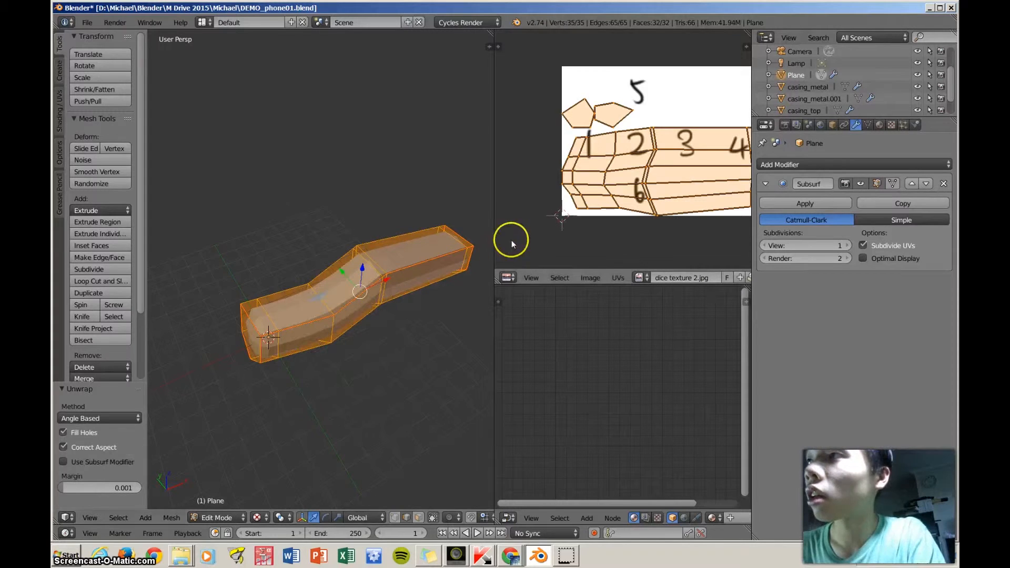
Widen the UV/Image editor so the tube's complete unwrapped layout fits in view
{"action": "left_click_drag", "start_coordinate": [494, 215], "coordinate": [393, 215]}
{"action": "middle_click_drag", "start_coordinate": [307, 283], "coordinate": [364, 273]}
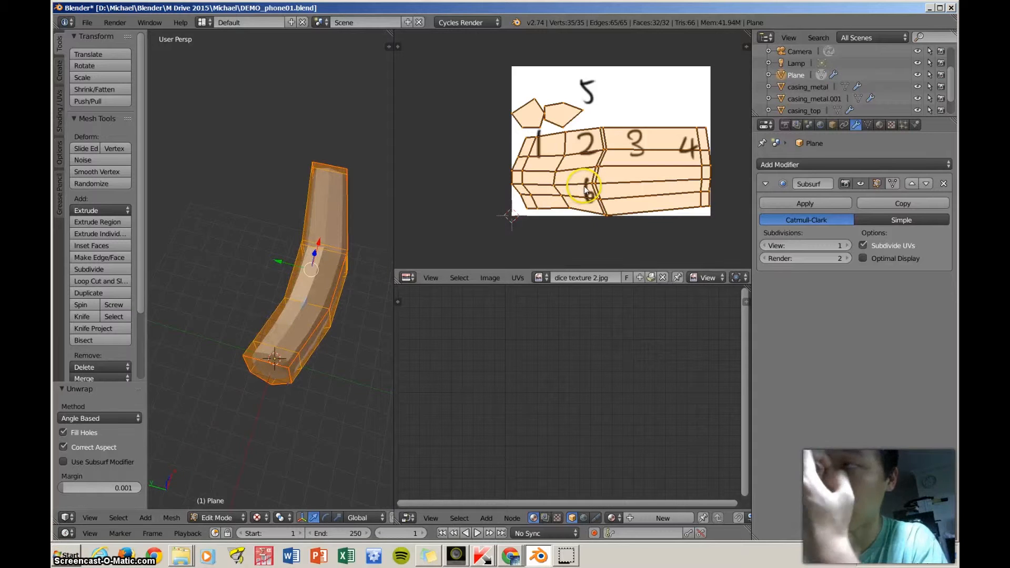
{"action": "scroll", "coordinate": [562, 125], "scroll_direction": "up", "scroll_amount": 3}
{"action": "scroll", "coordinate": [566, 123], "scroll_direction": "down", "scroll_amount": 3}
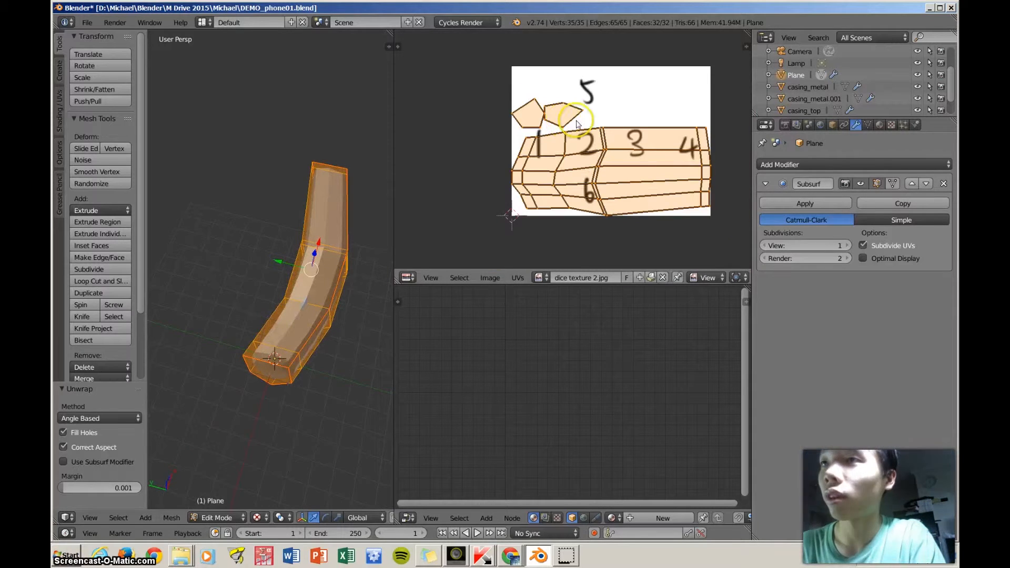
{"action": "scroll", "coordinate": [577, 124], "scroll_direction": "down", "scroll_amount": 1}
Create a new material for the tube mesh
{"action": "left_click", "coordinate": [262, 517]}
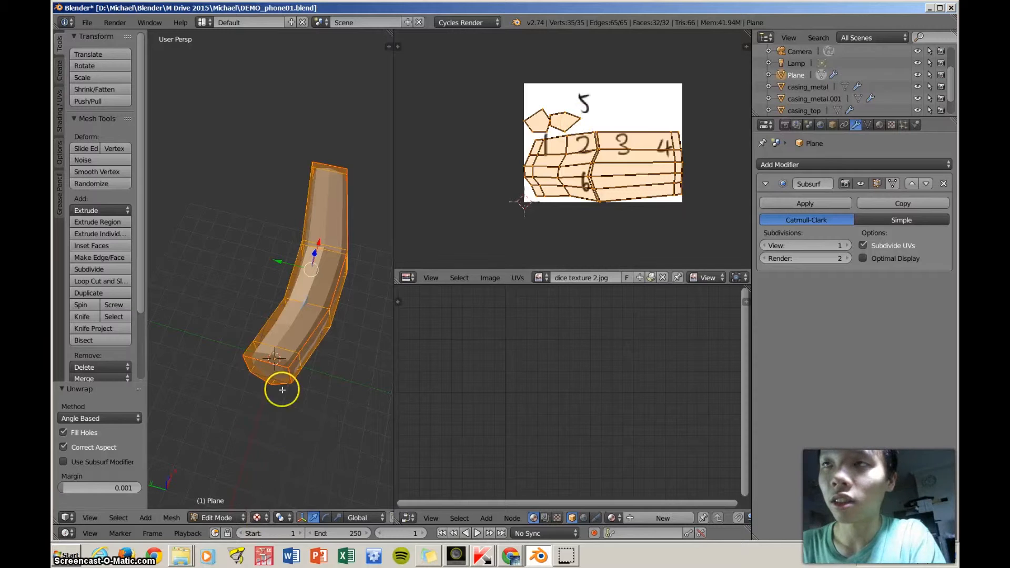
{"action": "middle_click_drag", "start_coordinate": [261, 339], "coordinate": [233, 324]}
{"action": "scroll", "coordinate": [300, 422], "scroll_direction": "down", "scroll_amount": 2}
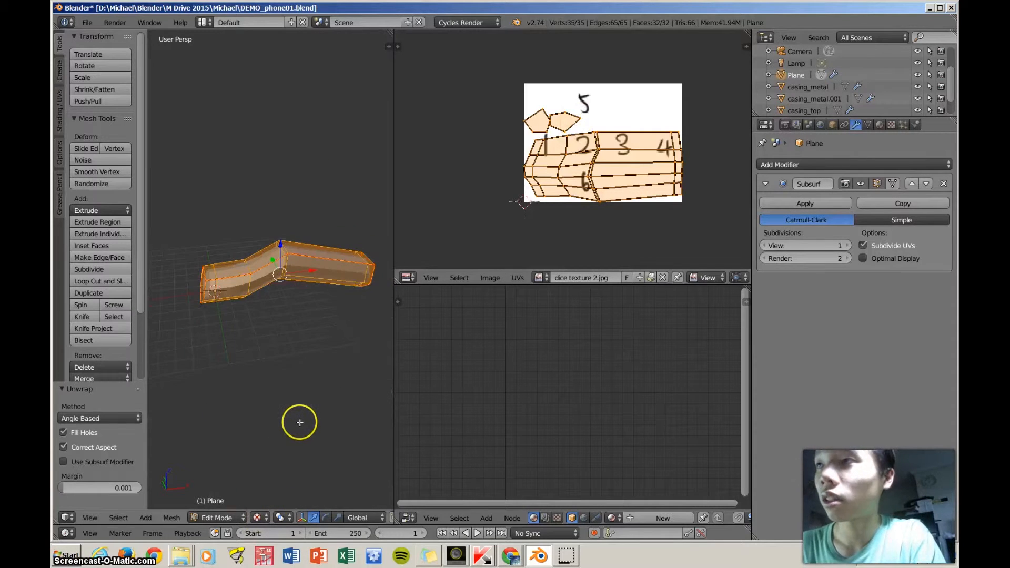
{"action": "scroll", "coordinate": [300, 421], "scroll_direction": "up", "scroll_amount": 4}
{"action": "middle_click_drag", "start_coordinate": [300, 404], "coordinate": [328, 405]}
{"action": "left_click", "coordinate": [880, 125]}
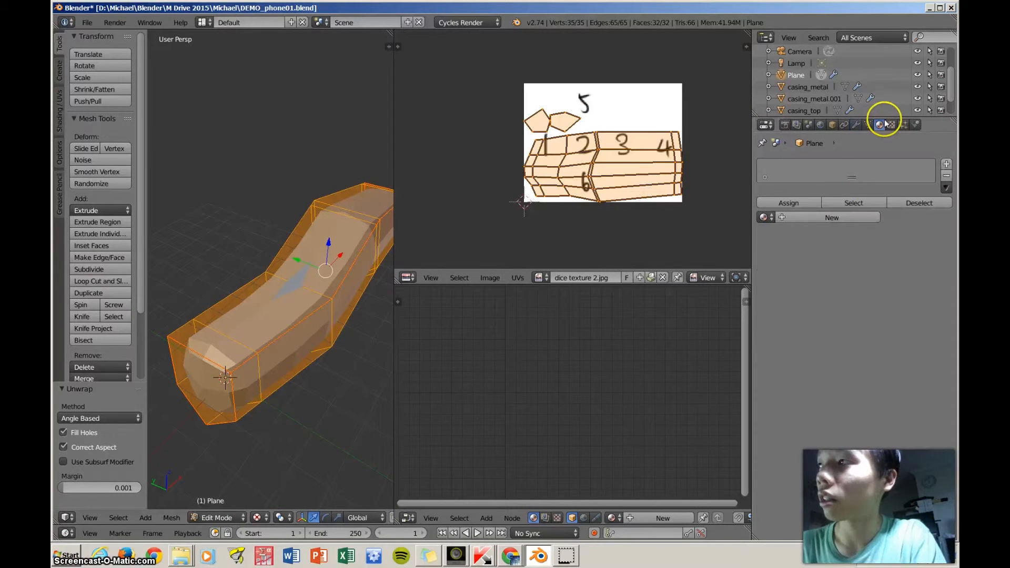
{"action": "left_click", "coordinate": [811, 216]}
Add an Image Texture node and link its Color output to the Diffuse BSDF's Color input
{"action": "scroll", "coordinate": [533, 334], "scroll_direction": "down", "scroll_amount": 1}
{"action": "middle_click_drag", "start_coordinate": [496, 352], "coordinate": [556, 362]}
{"action": "scroll", "coordinate": [557, 360], "scroll_direction": "down", "scroll_amount": 2}
{"action": "key", "text": "shift+a"}
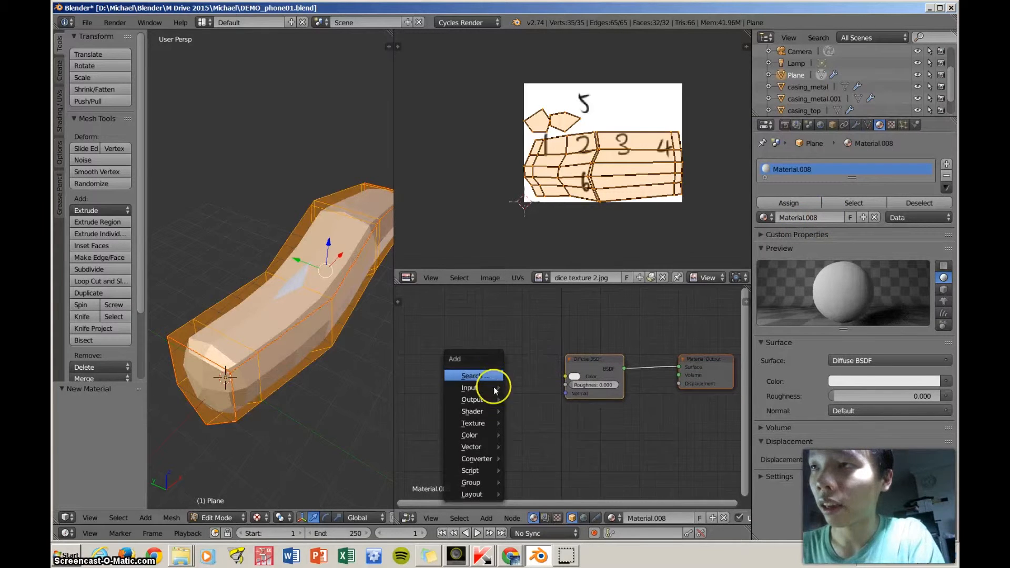
{"action": "mouse_move", "coordinate": [486, 400]}
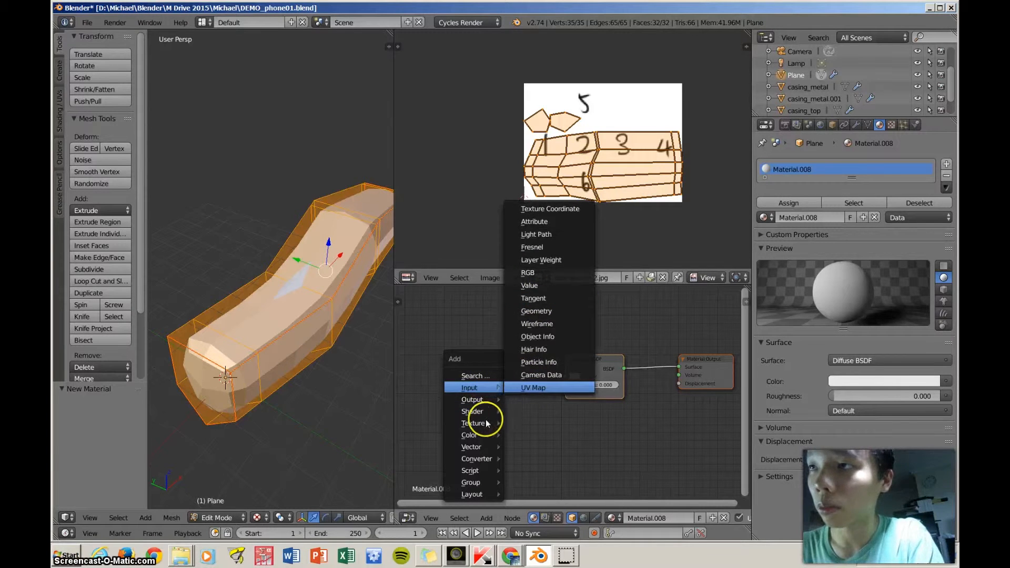
{"action": "mouse_move", "coordinate": [477, 424]}
{"action": "left_click", "coordinate": [535, 291]}
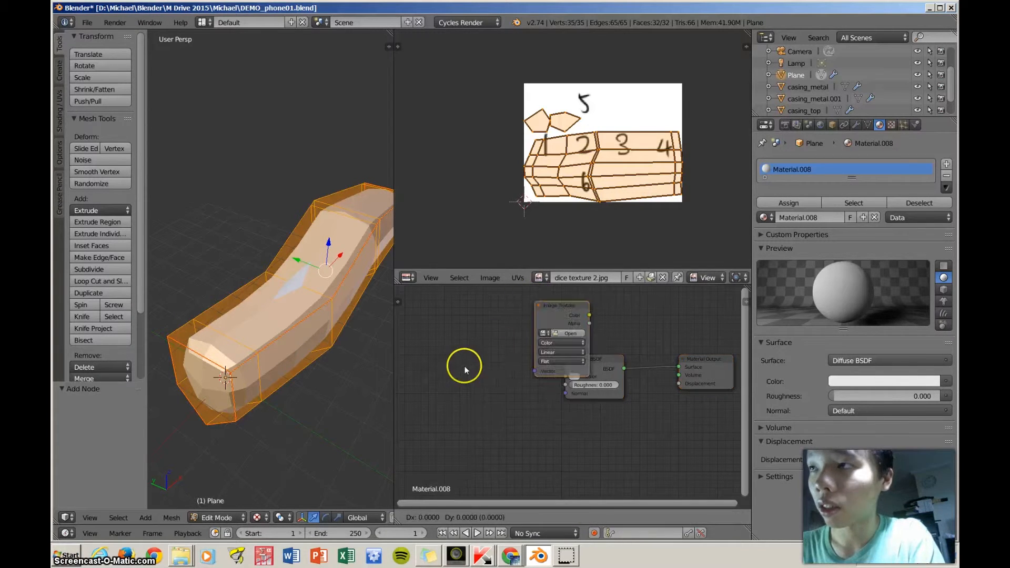
{"action": "left_click", "coordinate": [483, 367]}
{"action": "left_click_drag", "start_coordinate": [537, 383], "coordinate": [566, 376]}
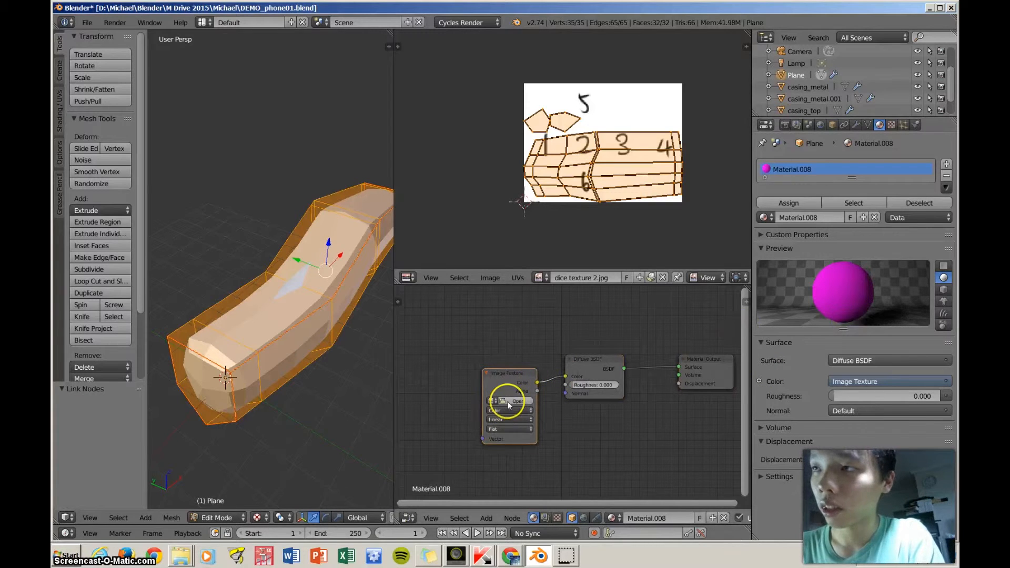
Assign the existing image "dice texture 2.jpg" to the Image Texture node and inspect the textured tube
{"action": "left_click", "coordinate": [491, 401]}
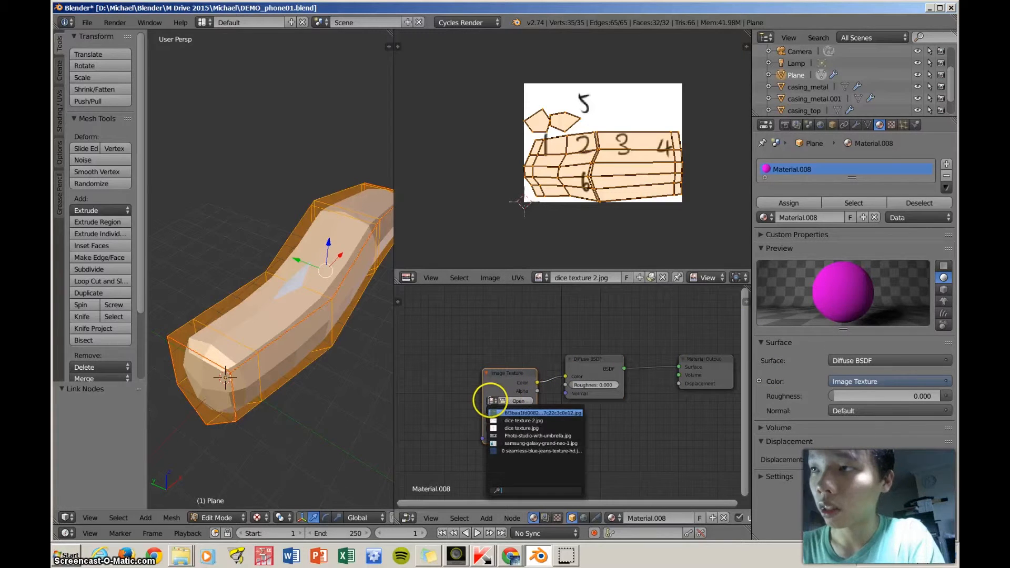
{"action": "left_click", "coordinate": [522, 420]}
{"action": "scroll", "coordinate": [359, 347], "scroll_direction": "down", "scroll_amount": 3}
{"action": "middle_click_drag", "start_coordinate": [359, 347], "coordinate": [325, 277]}
{"action": "scroll", "coordinate": [325, 277], "scroll_direction": "up", "scroll_amount": 2}
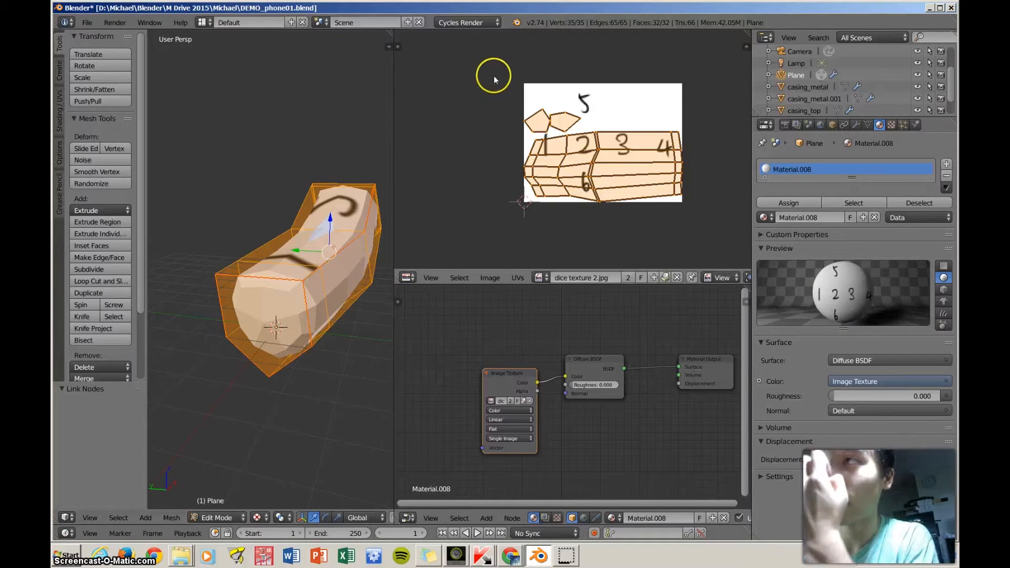
{"action": "scroll", "coordinate": [580, 121], "scroll_direction": "up", "scroll_amount": 2}
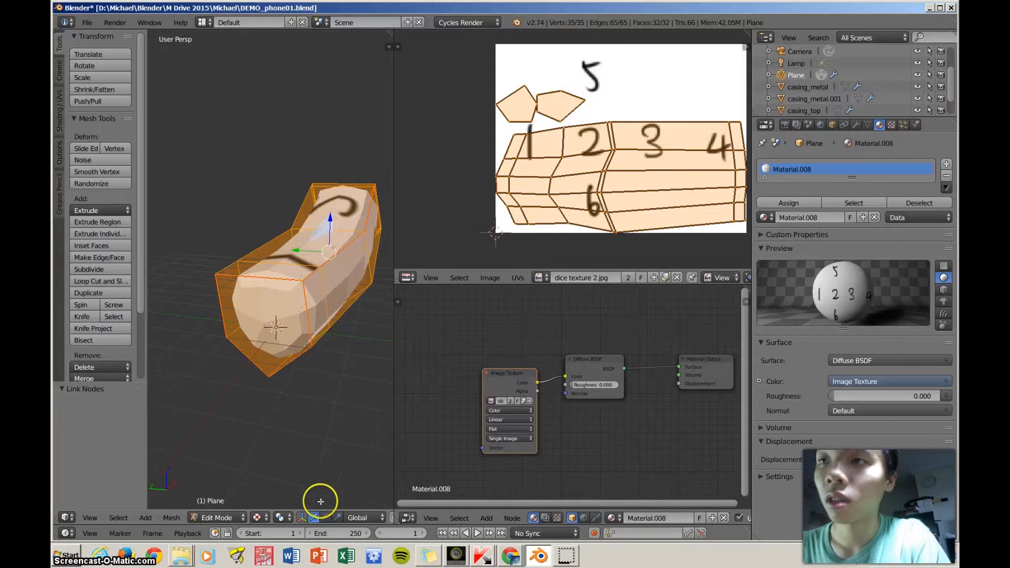
{"action": "scroll", "coordinate": [334, 516], "scroll_direction": "down", "scroll_amount": 4}
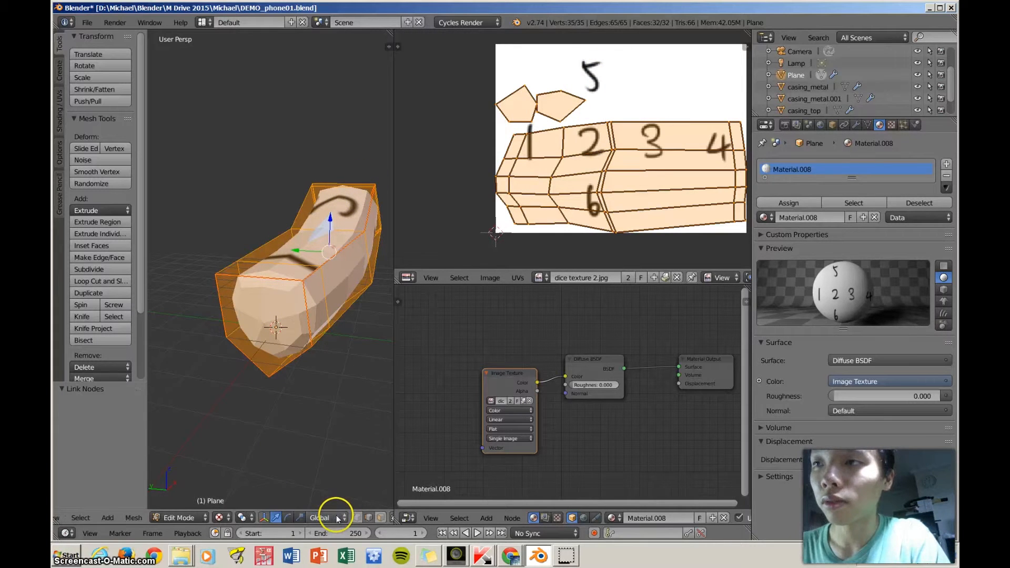
Select the tube's starting cap face to identify its UV island, and reselect the whole mesh
{"action": "right_click", "coordinate": [270, 296]}
{"action": "scroll", "coordinate": [264, 293], "scroll_direction": "down", "scroll_amount": 3}
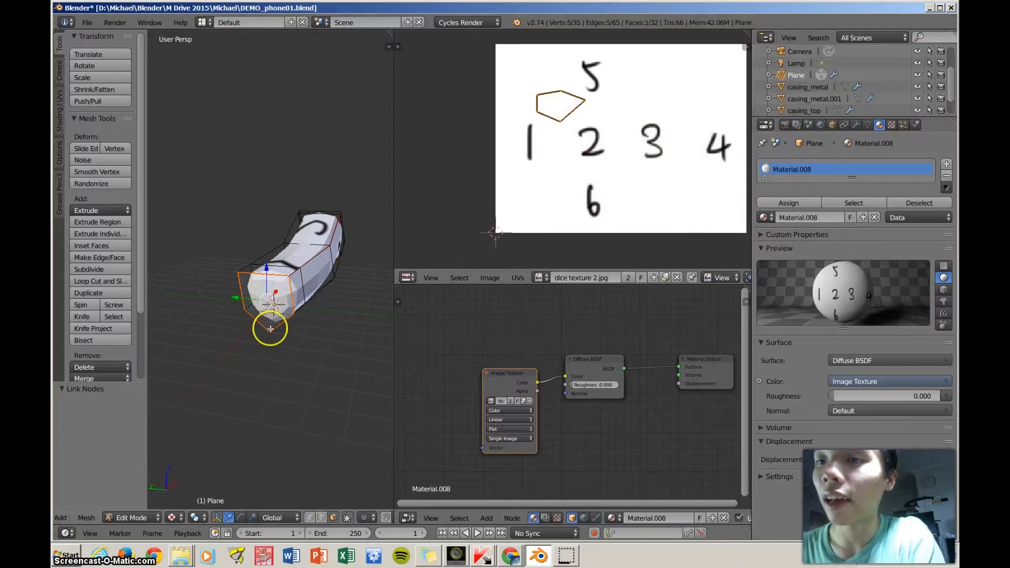
{"action": "key", "text": "a"}
{"action": "key", "text": "a"}
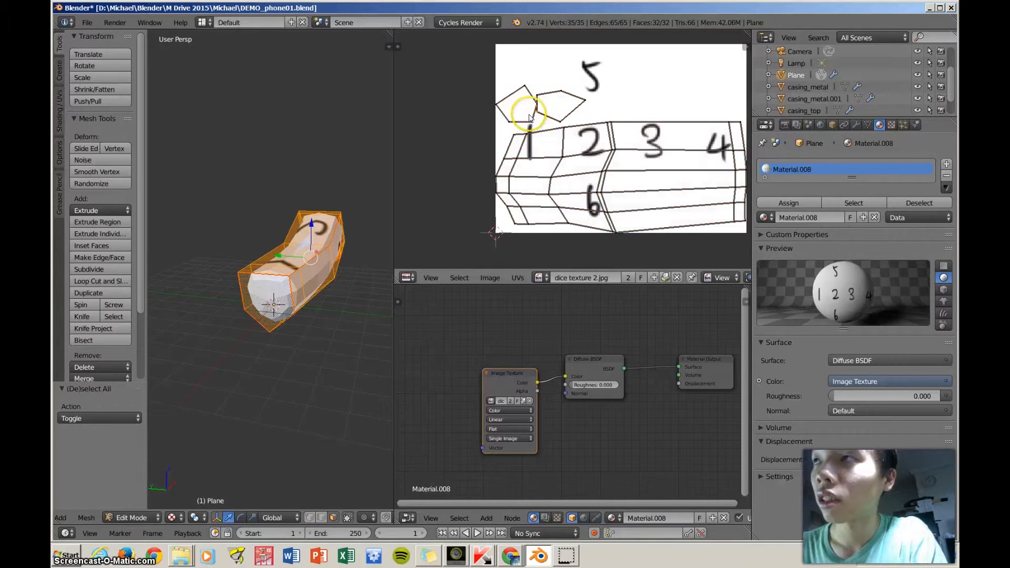
Move the far-end cap's pentagonal UV island onto the number 5, about 0.38 in X and 0.18 in Y
{"action": "right_click", "coordinate": [519, 97]}
{"action": "right_click", "coordinate": [517, 109]}
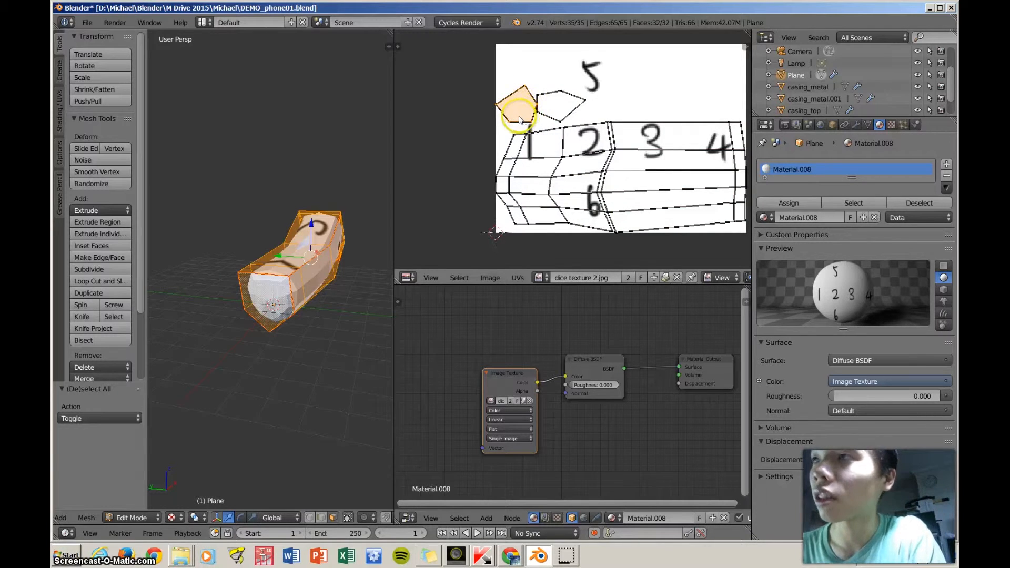
{"action": "key", "text": "g"}
{"action": "left_click", "coordinate": [592, 86]}
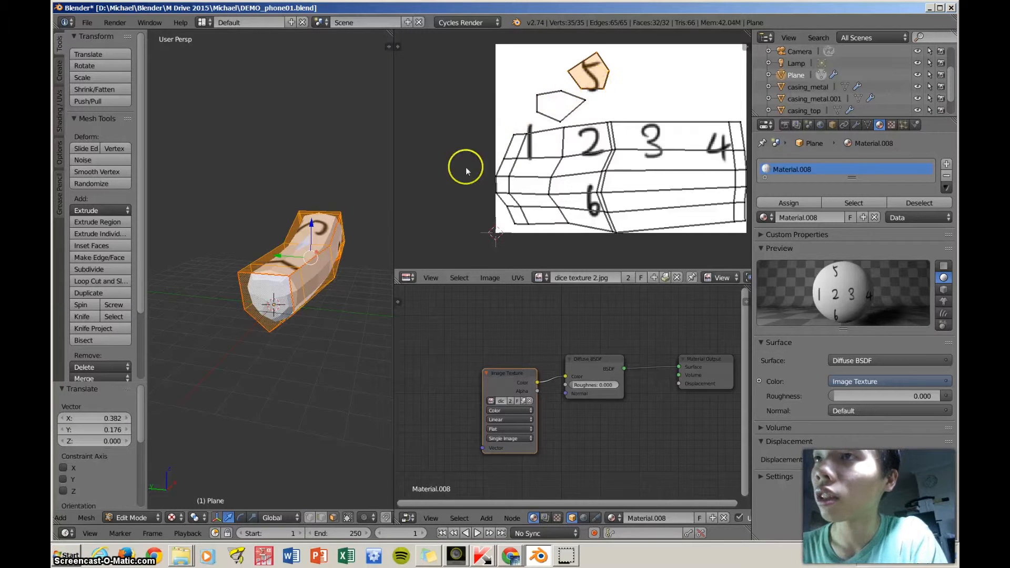
Scale the cap island on the number 5 up by about 1.37 so it surrounds the digit
{"action": "scroll", "coordinate": [354, 253], "scroll_direction": "up", "scroll_amount": 2}
{"action": "middle_click_drag", "start_coordinate": [354, 253], "coordinate": [327, 262]}
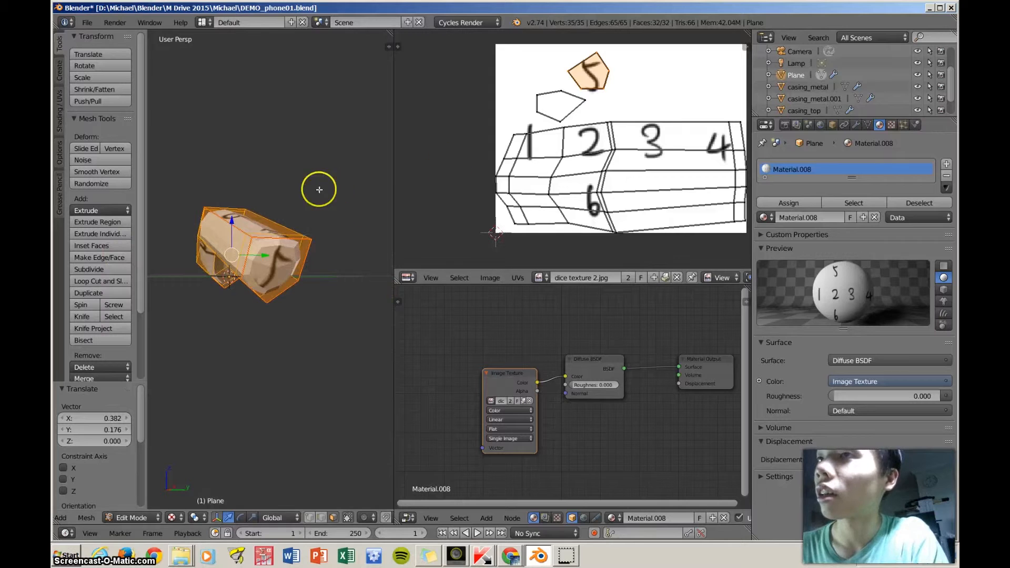
{"action": "middle_click_drag", "start_coordinate": [320, 190], "coordinate": [300, 216]}
{"action": "key", "text": "s"}
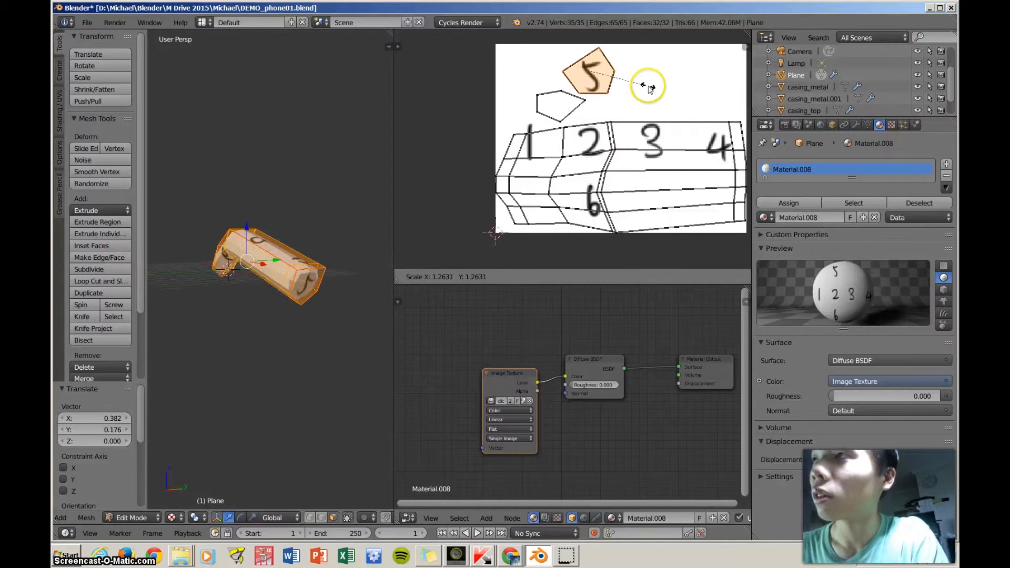
{"action": "left_click", "coordinate": [651, 86]}
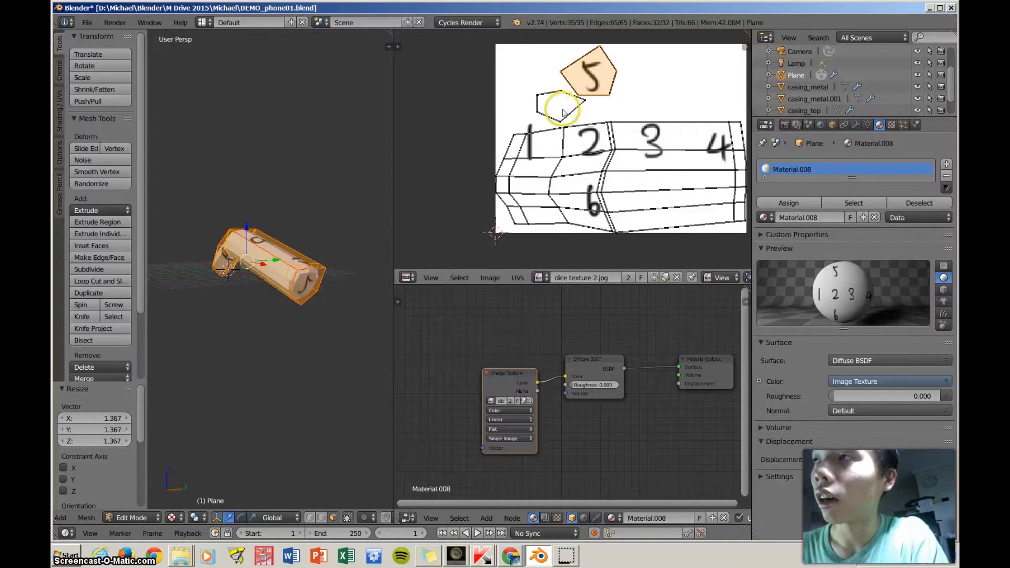
Select the starting cap's UV island and move it onto the number 4, about 0.84 in X and -0.22 in Y
{"action": "key", "text": "a"}
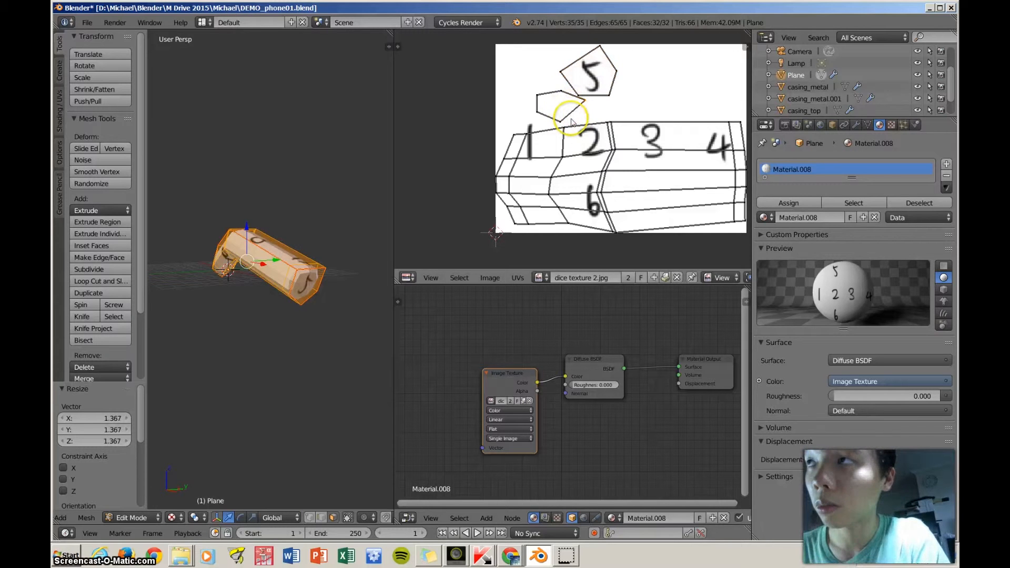
{"action": "middle_click_drag", "start_coordinate": [305, 215], "coordinate": [210, 237]}
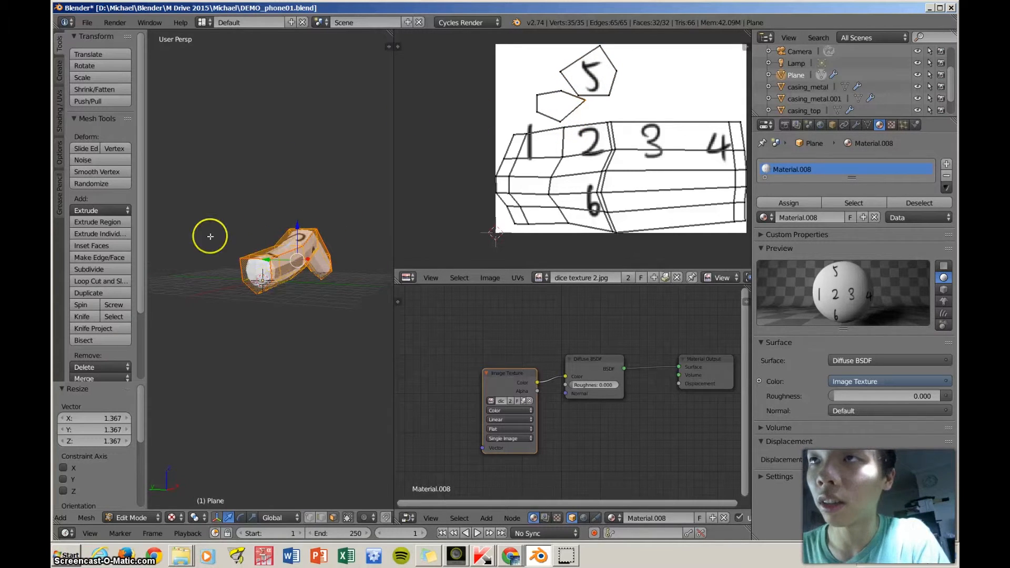
{"action": "scroll", "coordinate": [235, 258], "scroll_direction": "up", "scroll_amount": 1}
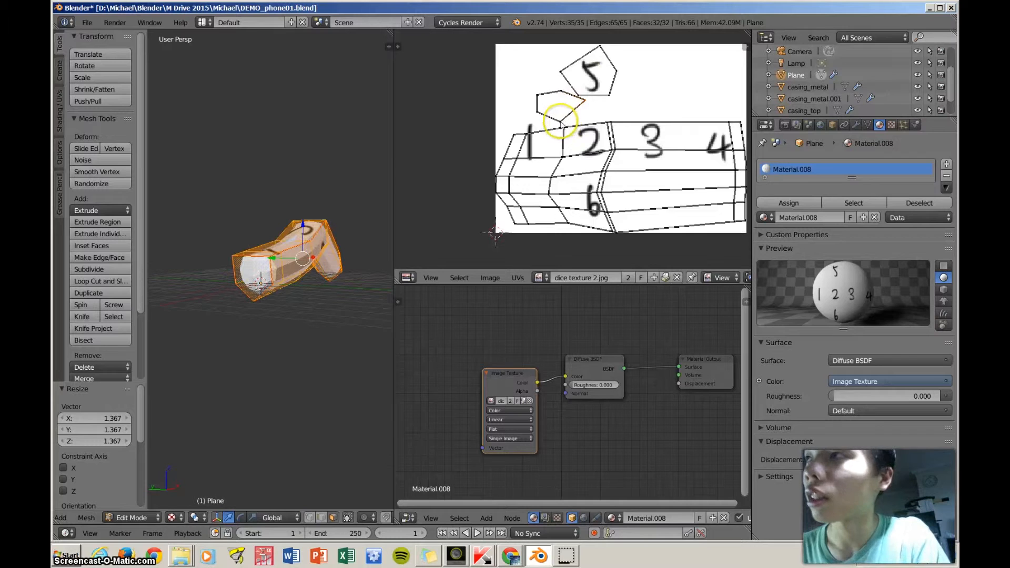
{"action": "right_click", "coordinate": [551, 94]}
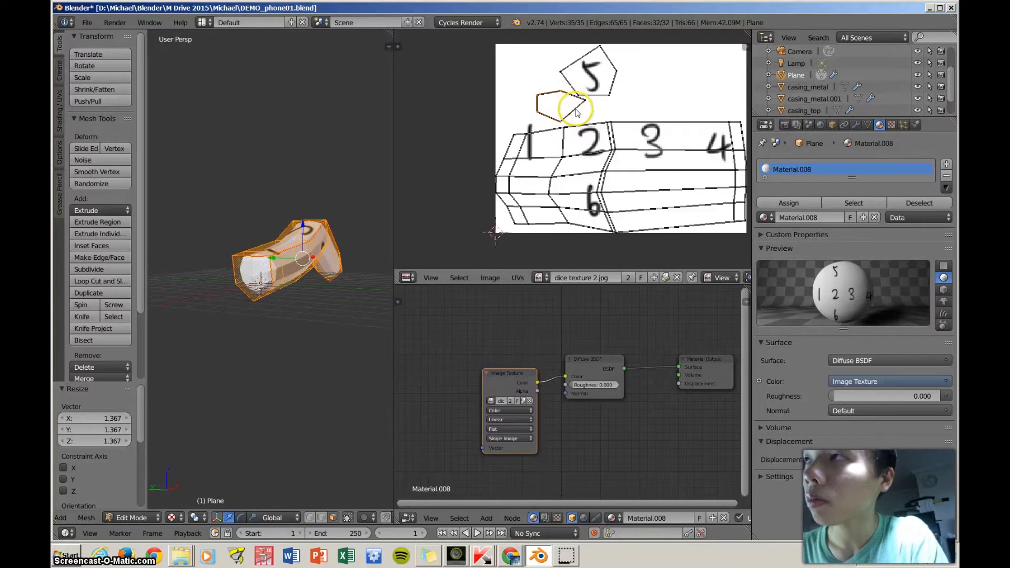
{"action": "scroll", "coordinate": [565, 122], "scroll_direction": "down", "scroll_amount": 1}
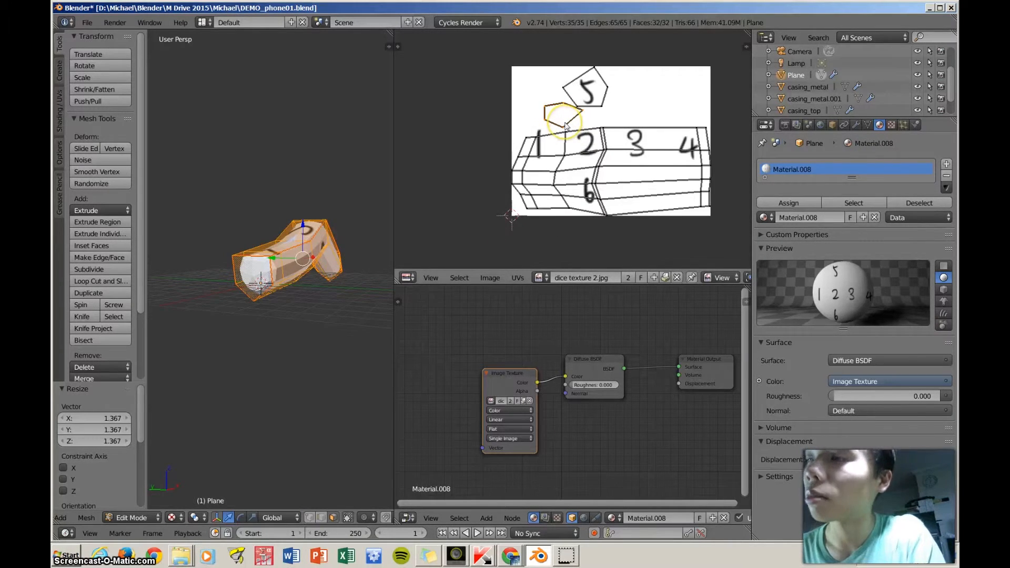
{"action": "key", "text": "g"}
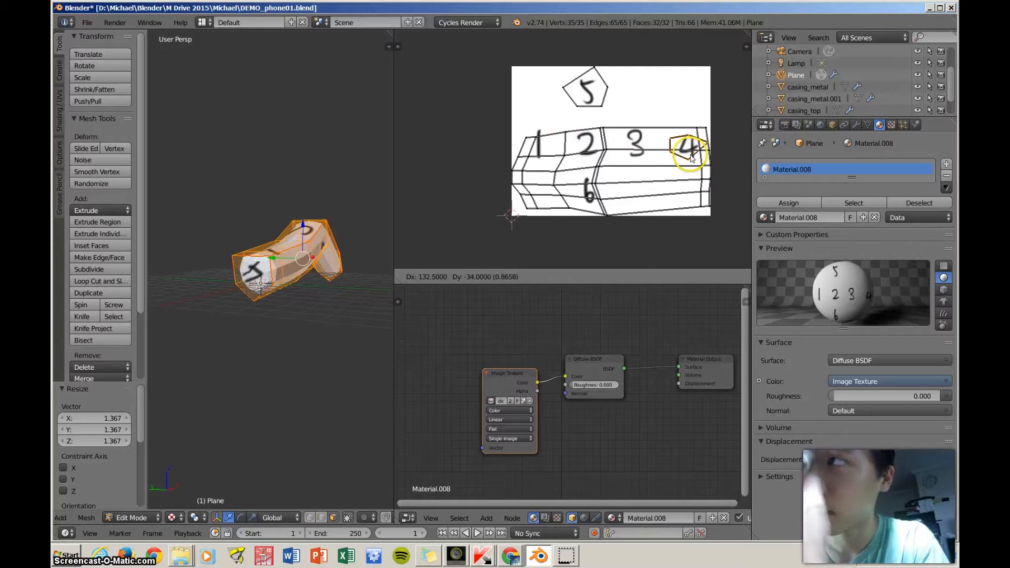
{"action": "left_click", "coordinate": [687, 152]}
Scale the cap island on the number 4 up by about 1.28
{"action": "key", "text": "s"}
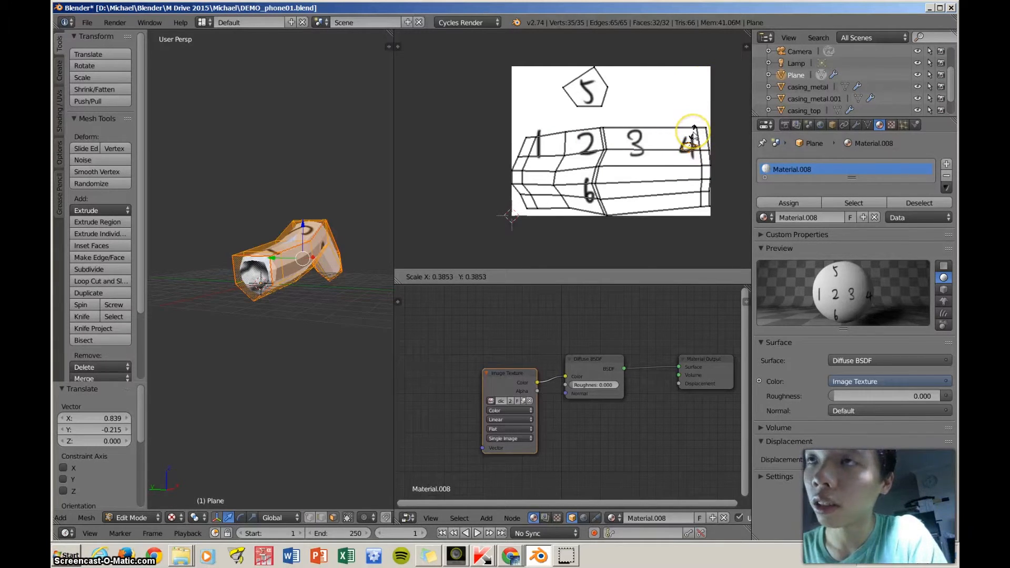
{"action": "left_click", "coordinate": [705, 94]}
{"action": "scroll", "coordinate": [605, 162], "scroll_direction": "down", "scroll_amount": 2}
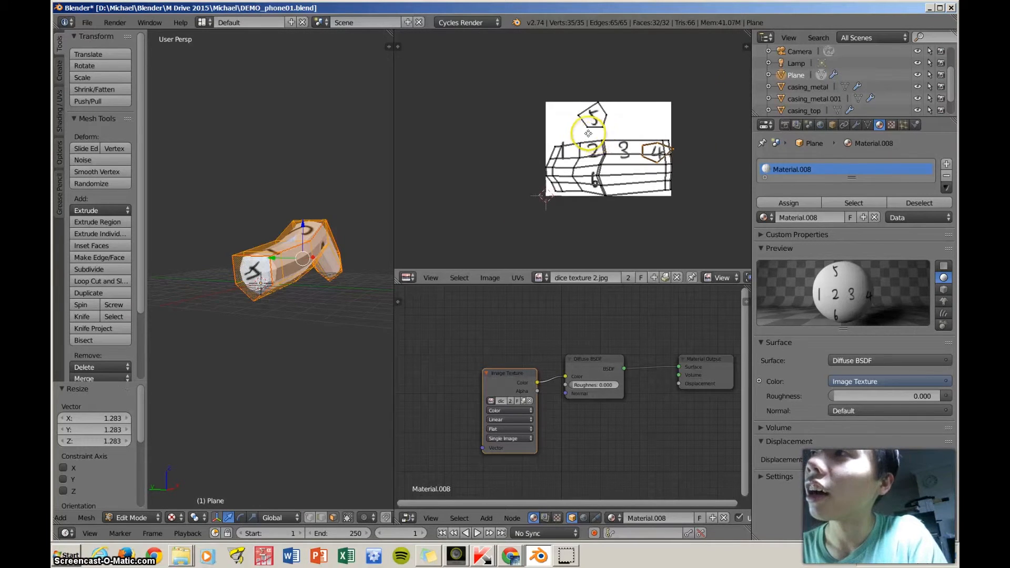
Select the whole tube-body UV island and shift it by about -0.02 in X and 0.044 in Y
{"action": "scroll", "coordinate": [588, 133], "scroll_direction": "up", "scroll_amount": 2}
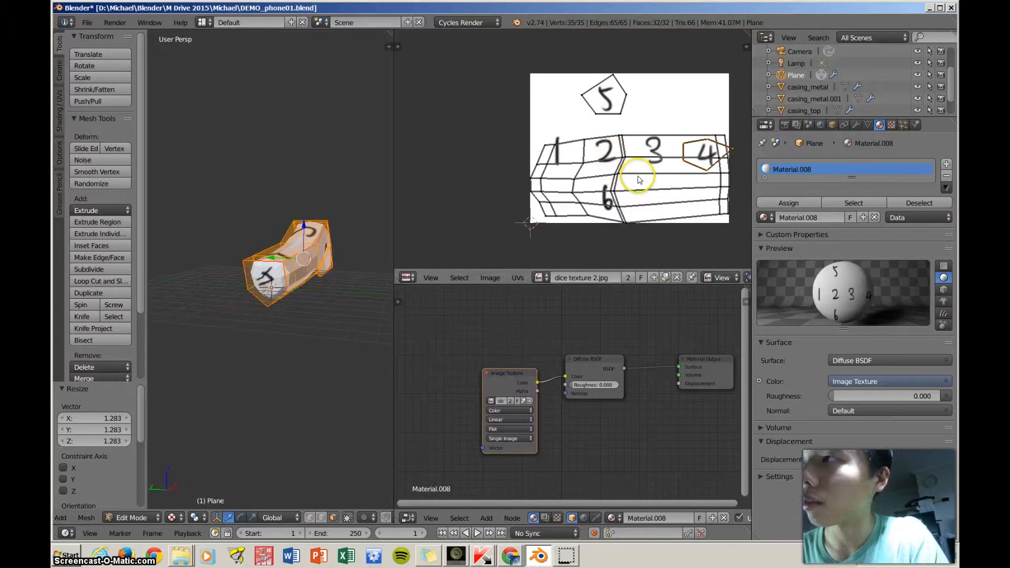
{"action": "key", "text": "c"}
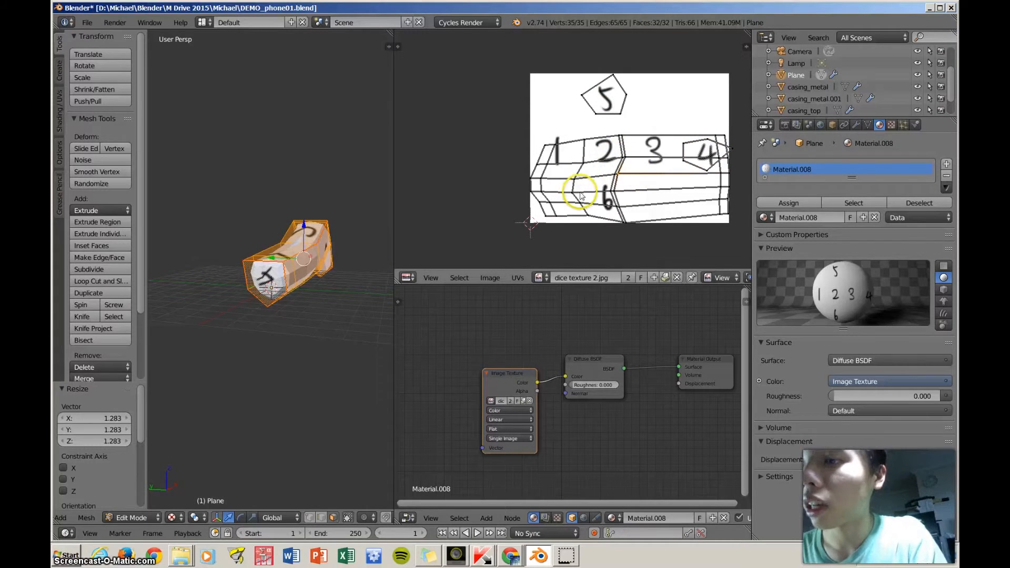
{"action": "mouse_move", "coordinate": [546, 181]}
{"action": "left_mouse_down"}
{"action": "mouse_move", "coordinate": [631, 153]}
{"action": "mouse_move", "coordinate": [708, 153]}
{"action": "mouse_move", "coordinate": [553, 203]}
{"action": "mouse_move", "coordinate": [713, 191]}
{"action": "left_mouse_up"}
{"action": "right_click", "coordinate": [714, 191]}
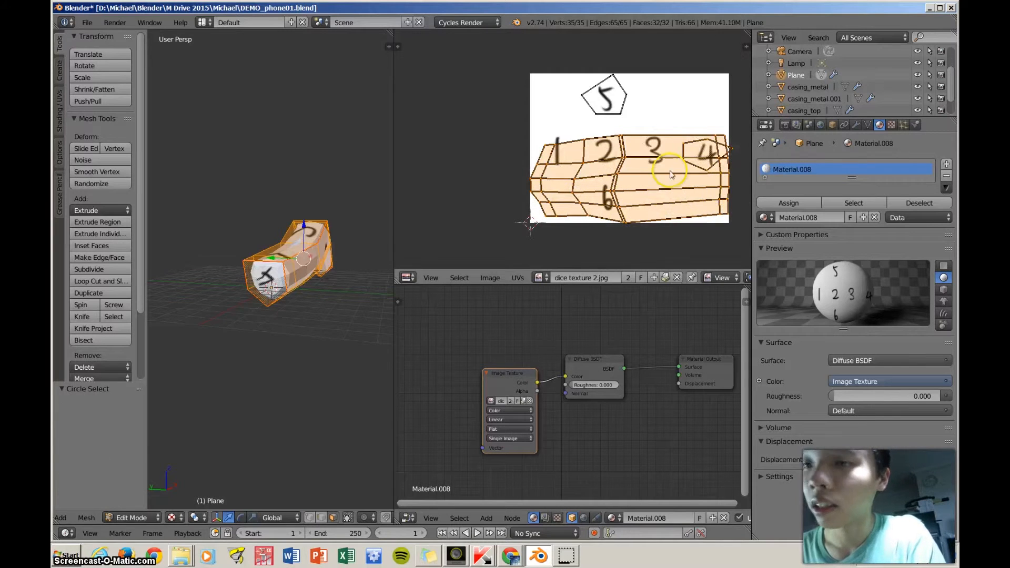
{"action": "middle_click_drag", "start_coordinate": [671, 172], "coordinate": [593, 192]}
{"action": "scroll", "coordinate": [640, 188], "scroll_direction": "up", "scroll_amount": 3}
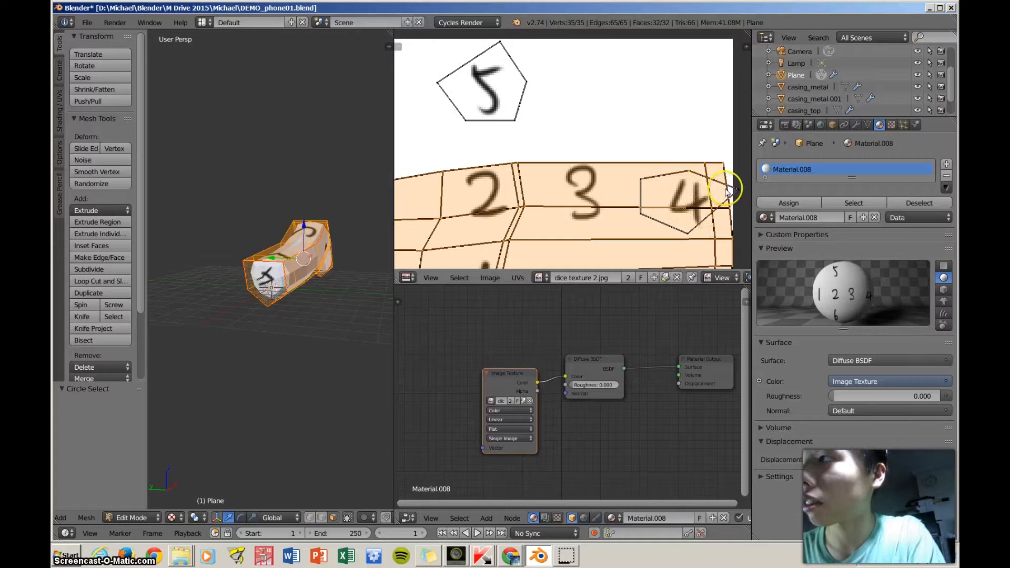
{"action": "scroll", "coordinate": [685, 176], "scroll_direction": "down", "scroll_amount": 4}
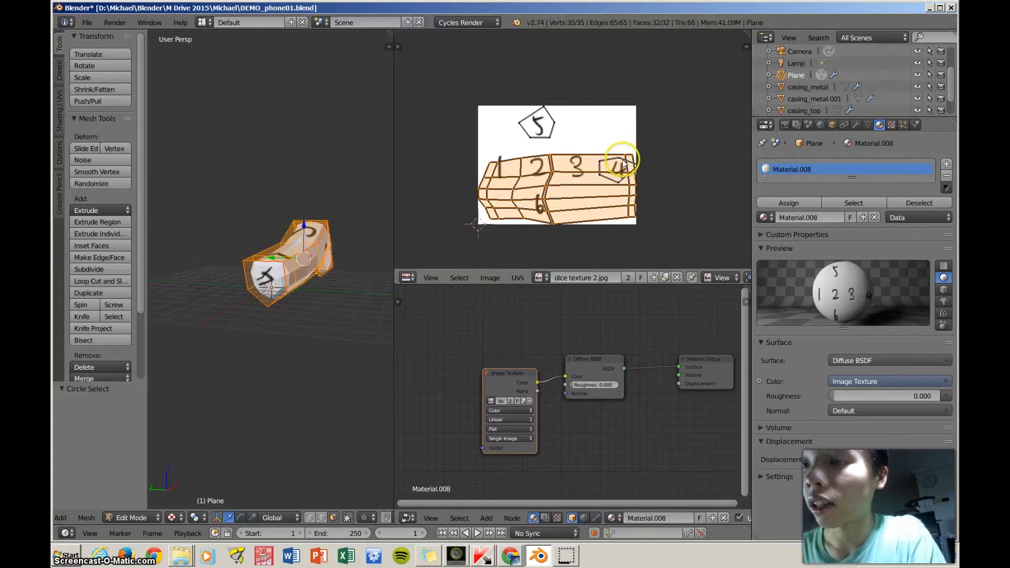
{"action": "key", "text": "g"}
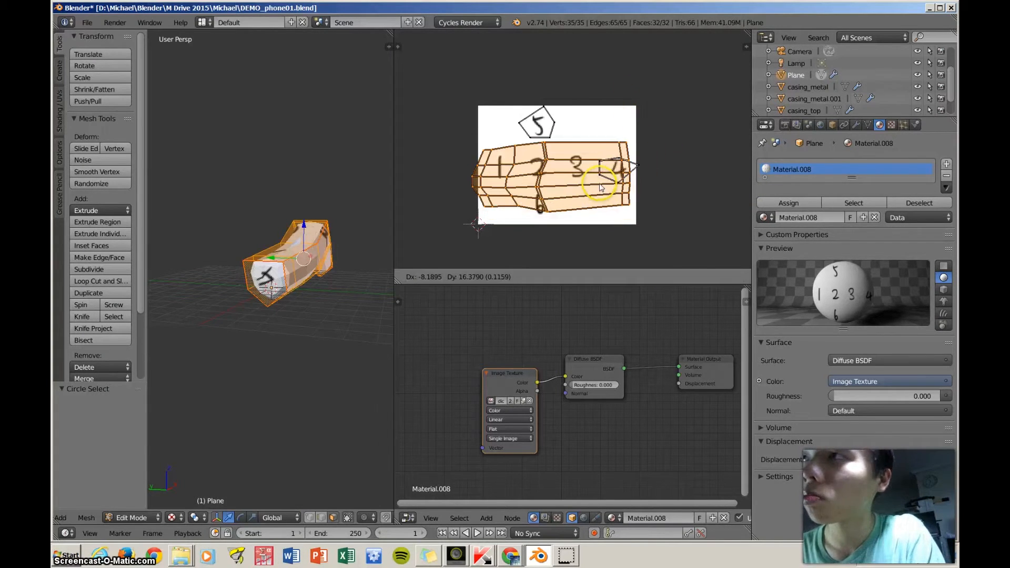
{"action": "left_click", "coordinate": [604, 195]}
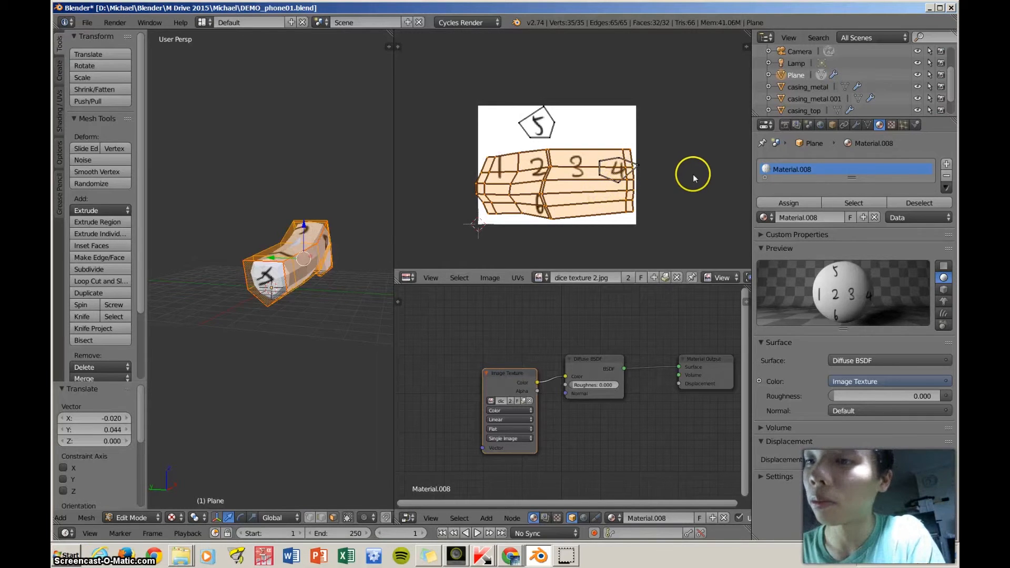
Narrow the tube-body UV island along X and move it by about -0.167 in X and 0.016 in Y
{"action": "key", "text": "s"}
{"action": "key", "text": "x"}
{"action": "left_click", "coordinate": [618, 177]}
{"action": "key", "text": "g"}
{"action": "left_click", "coordinate": [588, 180]}
Scale the tube-body UV island by about 1.436 along X and 1.11 along Y to cover the numbers 1, 2, 3 and 6
{"action": "key", "text": "s"}
{"action": "key", "text": "x"}
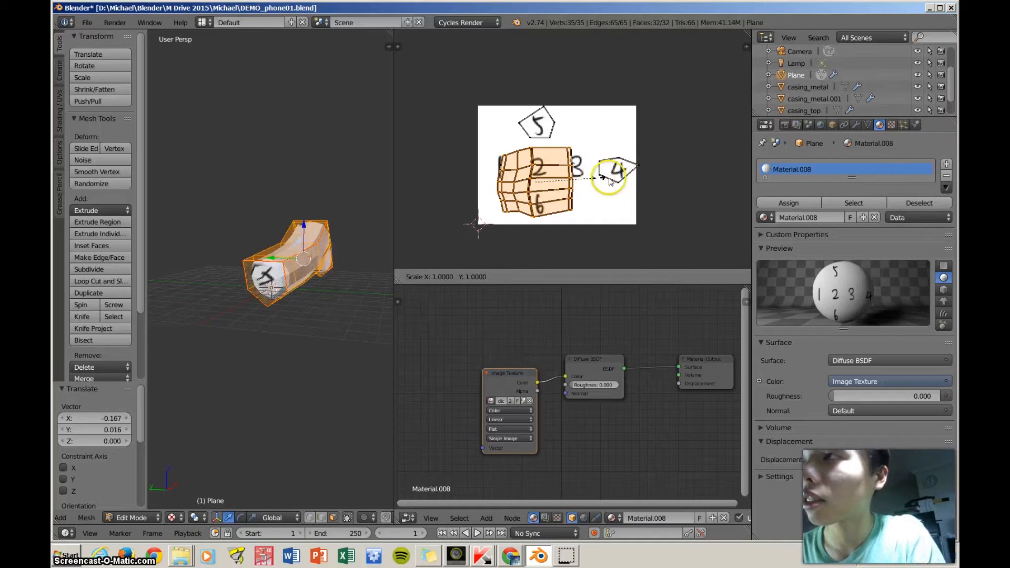
{"action": "left_click", "coordinate": [614, 177]}
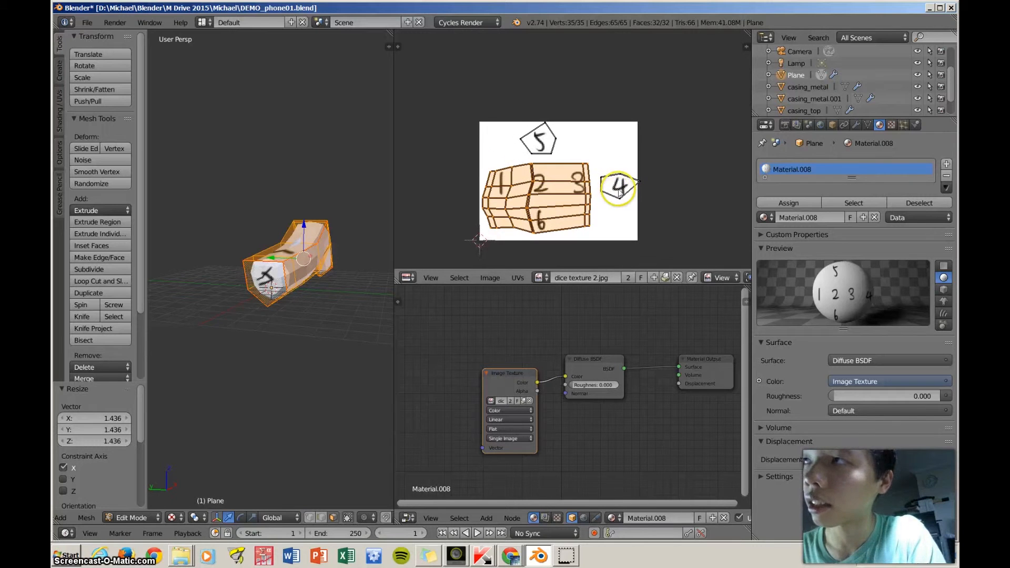
{"action": "scroll", "coordinate": [610, 180], "scroll_direction": "up", "scroll_amount": 1}
{"action": "key", "text": "s"}
{"action": "key", "text": "y"}
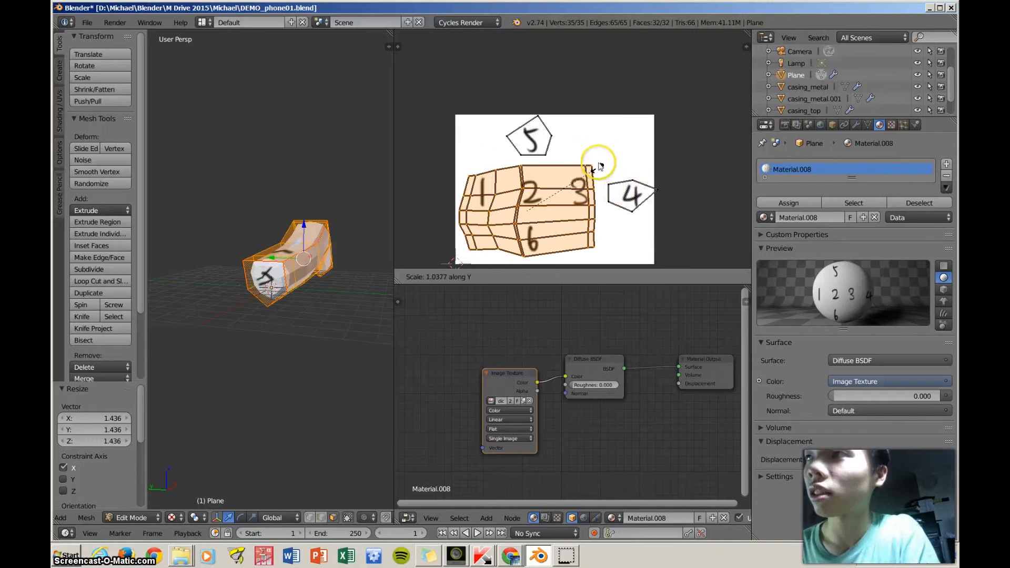
{"action": "left_click", "coordinate": [601, 173]}
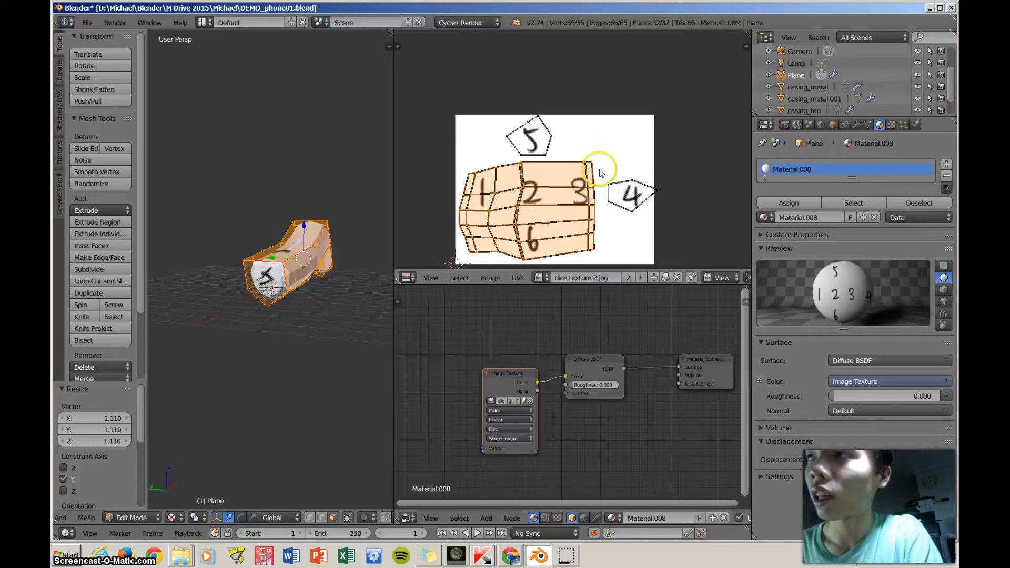
Straighten the lowest edge row of the tube-body UV island by scaling it along Y by about 0.11, and again by 0.017
{"action": "right_click", "coordinate": [553, 257], "text": "alt"}
{"action": "middle_click_drag", "start_coordinate": [565, 226], "coordinate": [574, 193]}
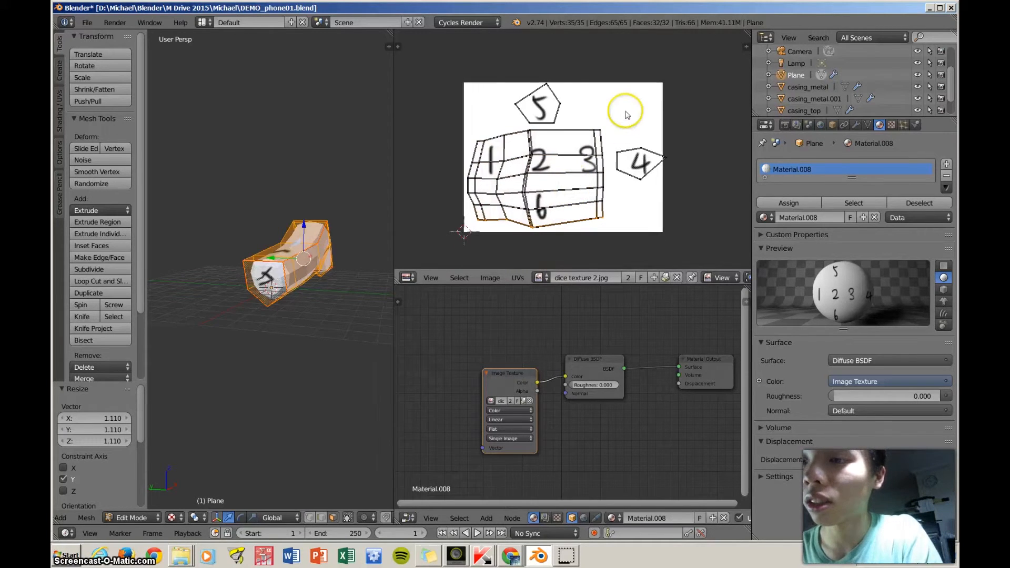
{"action": "key", "text": "s"}
{"action": "key", "text": "y"}
{"action": "left_click", "coordinate": [542, 203]}
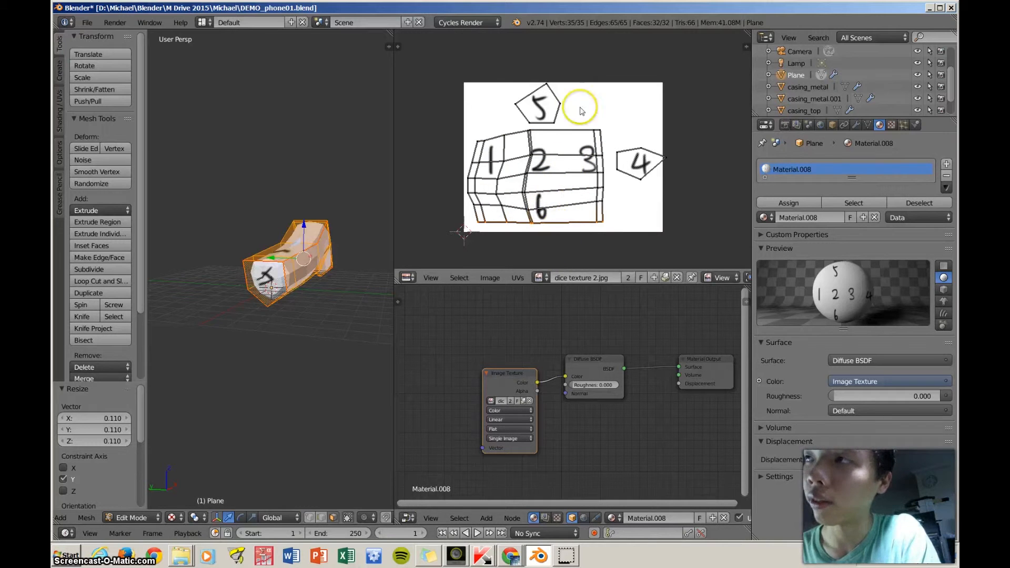
{"action": "key", "text": "s"}
{"action": "key", "text": "y"}
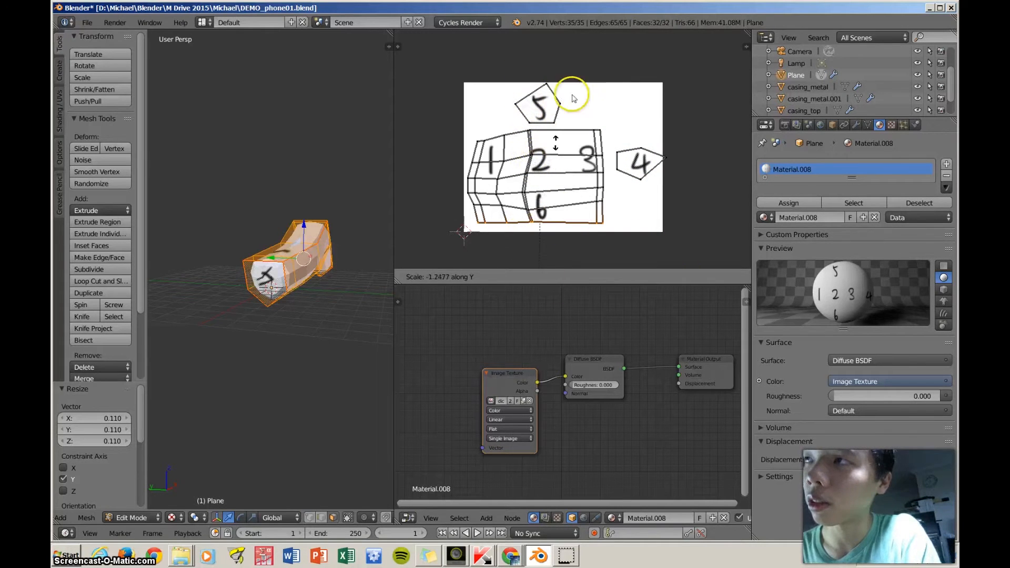
{"action": "left_click", "coordinate": [541, 224]}
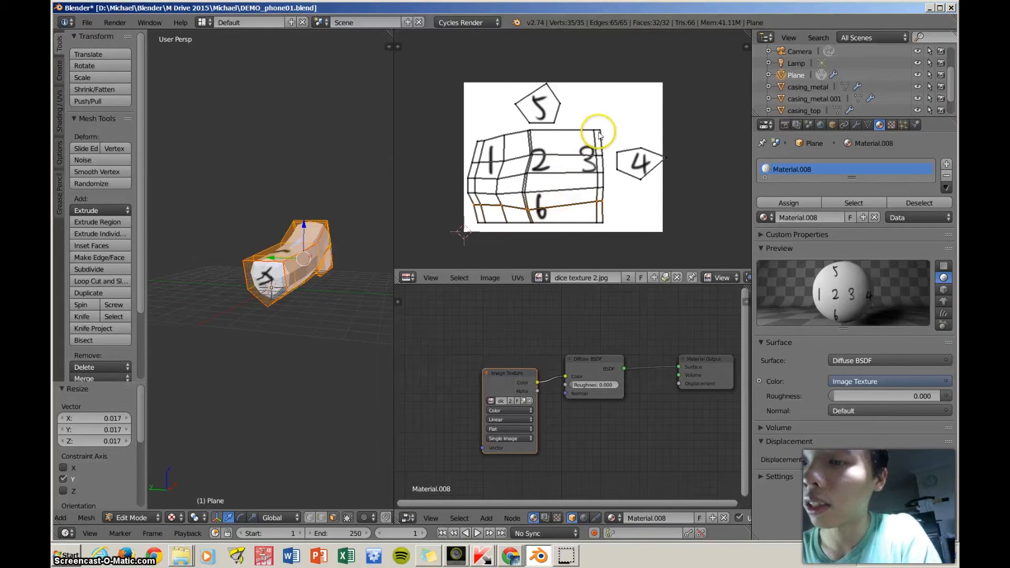
Straighten the two UV edge rows above the lowest one by scaling them along Y by about 0.145 and 0.095
{"action": "key", "text": "s"}
{"action": "key", "text": "y"}
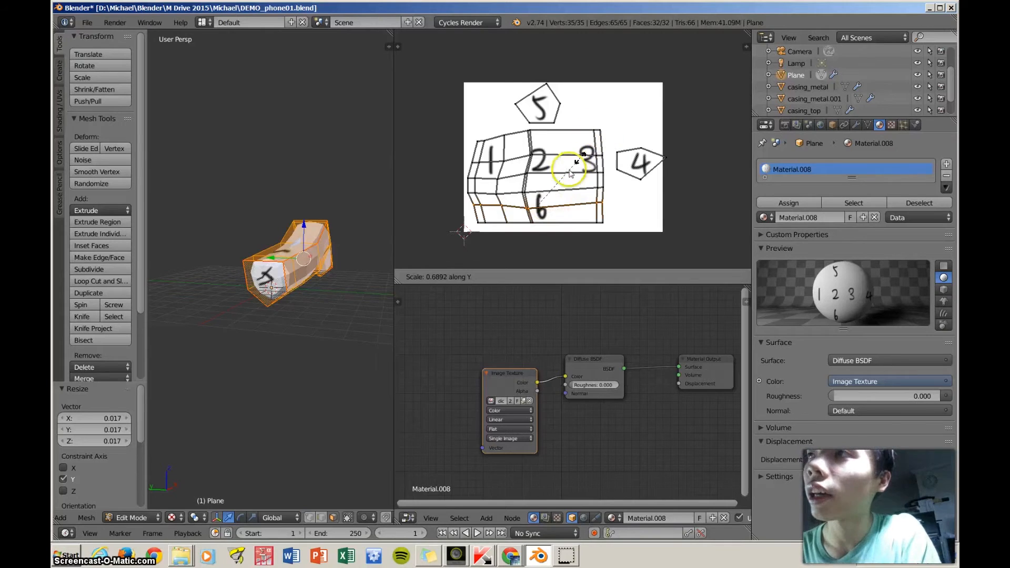
{"action": "left_click", "coordinate": [553, 198]}
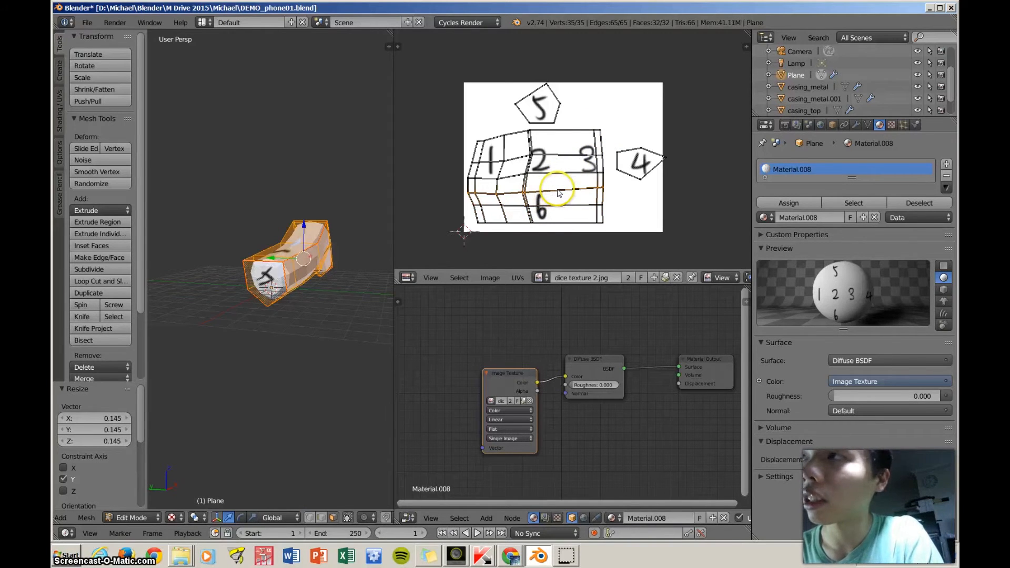
{"action": "key", "text": "s"}
{"action": "key", "text": "y"}
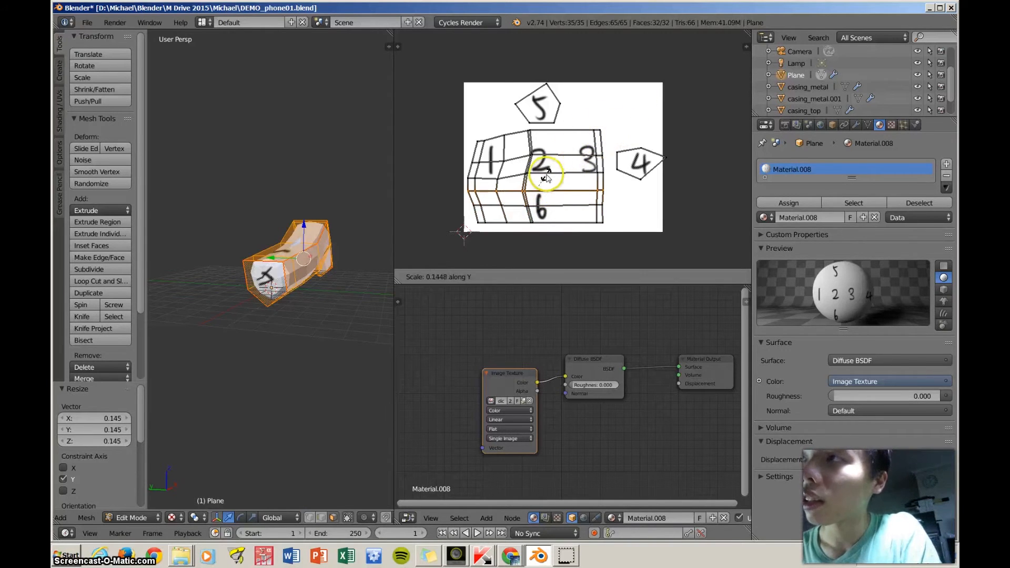
{"action": "left_click", "coordinate": [549, 177]}
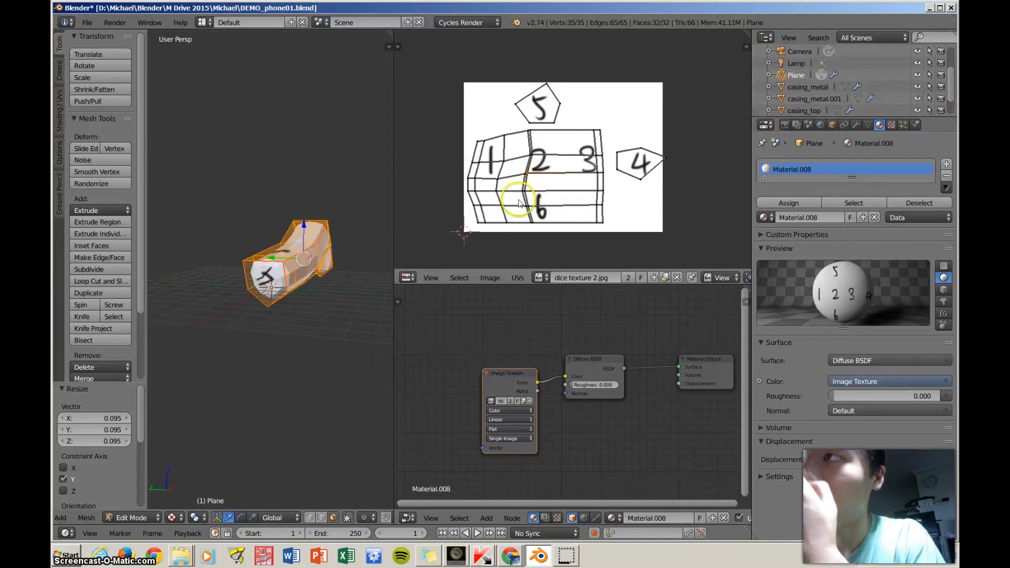
Switch both the Image Texture node and the UV editor to the stone image 6f3baa1fd0082656feee87c22c3c0e12.jpg
{"action": "middle_click_drag", "start_coordinate": [392, 226], "coordinate": [485, 285]}
{"action": "scroll", "coordinate": [335, 328], "scroll_direction": "up", "scroll_amount": 3}
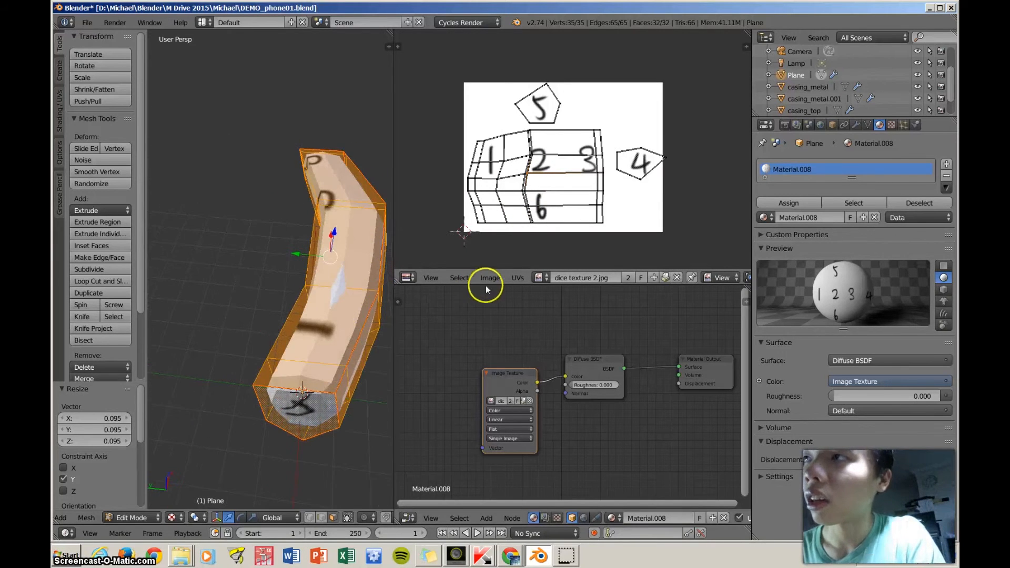
{"action": "left_click", "coordinate": [490, 402]}
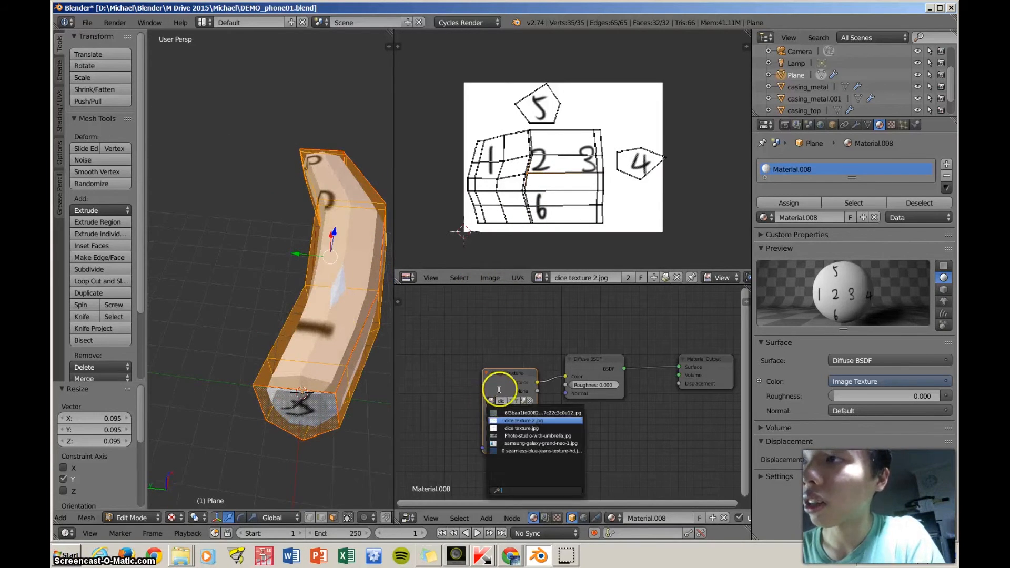
{"action": "left_click", "coordinate": [533, 413]}
{"action": "scroll", "coordinate": [295, 329], "scroll_direction": "down", "scroll_amount": 3}
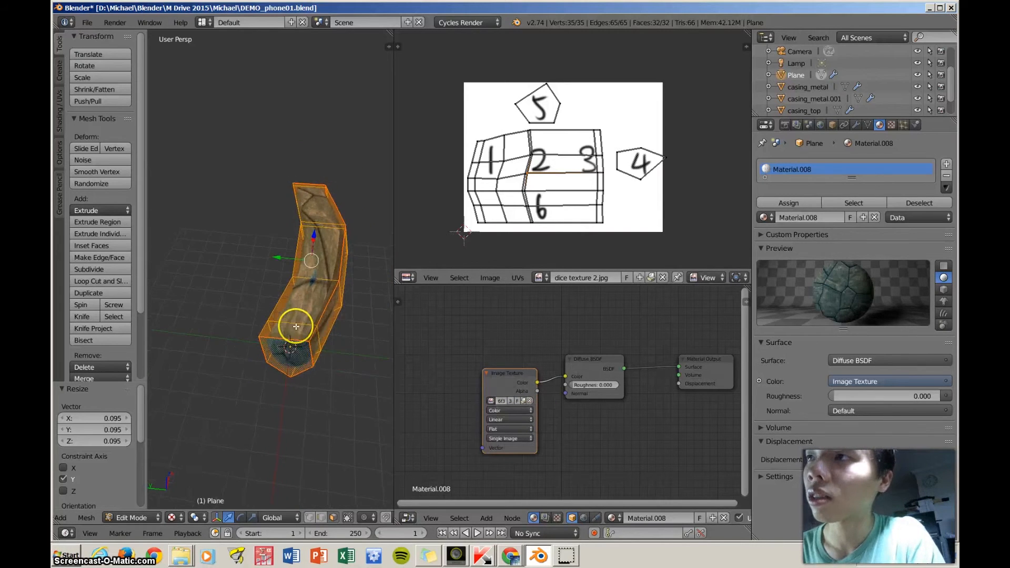
{"action": "left_click", "coordinate": [542, 278]}
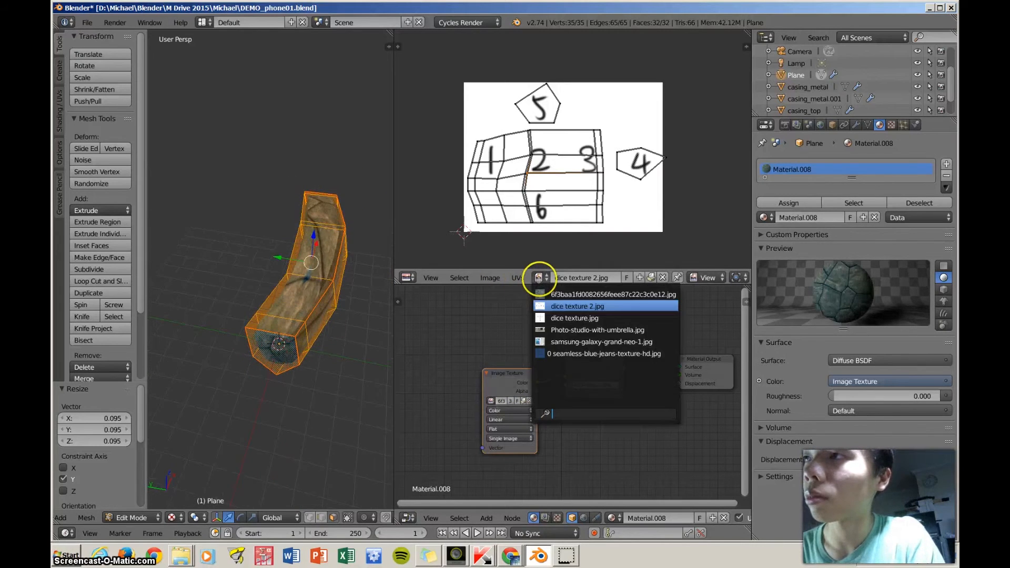
{"action": "left_click", "coordinate": [575, 295]}
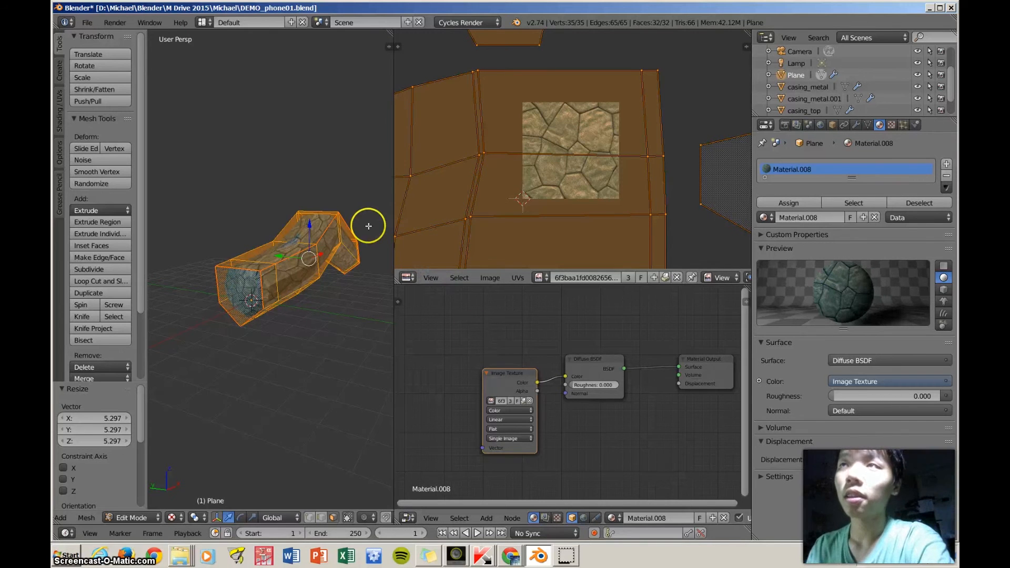
Examine how the stone texture wraps around the tube's body and starting cap, near and far
{"action": "scroll", "coordinate": [289, 244], "scroll_direction": "down", "scroll_amount": 2}
{"action": "scroll", "coordinate": [295, 273], "scroll_direction": "up", "scroll_amount": 4}
{"action": "middle_click_drag", "start_coordinate": [311, 281], "coordinate": [231, 368]}
{"action": "scroll", "coordinate": [318, 301], "scroll_direction": "down", "scroll_amount": 2}
{"action": "scroll", "coordinate": [326, 309], "scroll_direction": "up", "scroll_amount": 3}
{"action": "scroll", "coordinate": [247, 301], "scroll_direction": "up", "scroll_amount": 3}
{"action": "scroll", "coordinate": [257, 339], "scroll_direction": "down", "scroll_amount": 3}
{"action": "scroll", "coordinate": [232, 341], "scroll_direction": "up", "scroll_amount": 2}
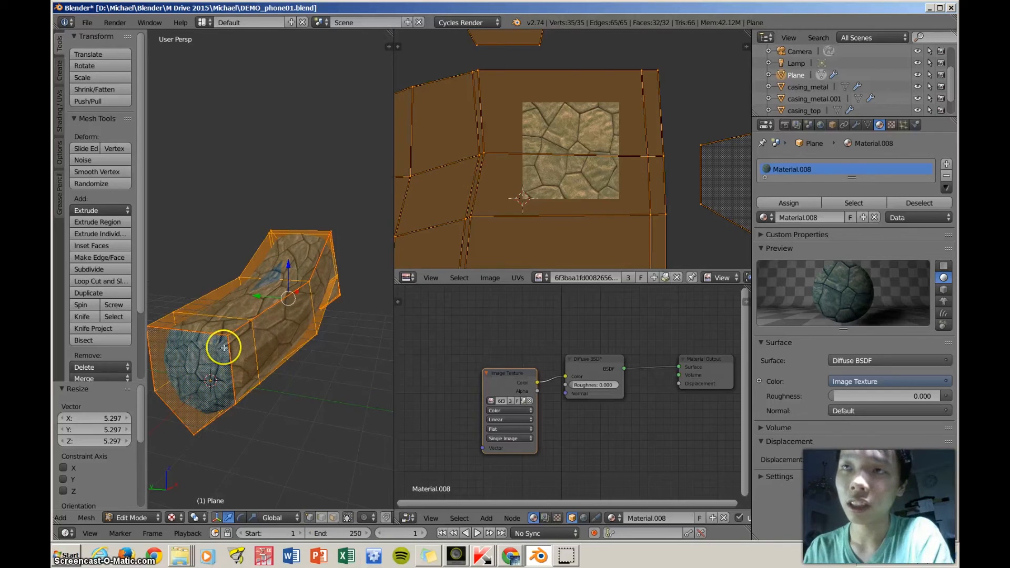
{"action": "scroll", "coordinate": [231, 346], "scroll_direction": "down", "scroll_amount": 3}
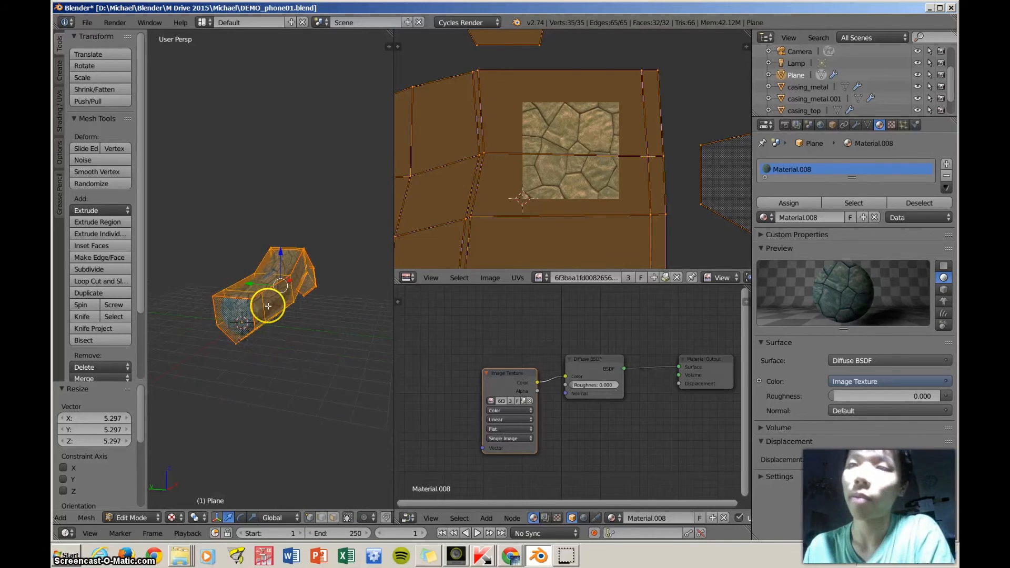
Deselect the whole mesh and inspect the stone texture on the tube from several angles
{"action": "key", "text": "a"}
{"action": "middle_click_drag", "start_coordinate": [267, 322], "coordinate": [291, 315]}
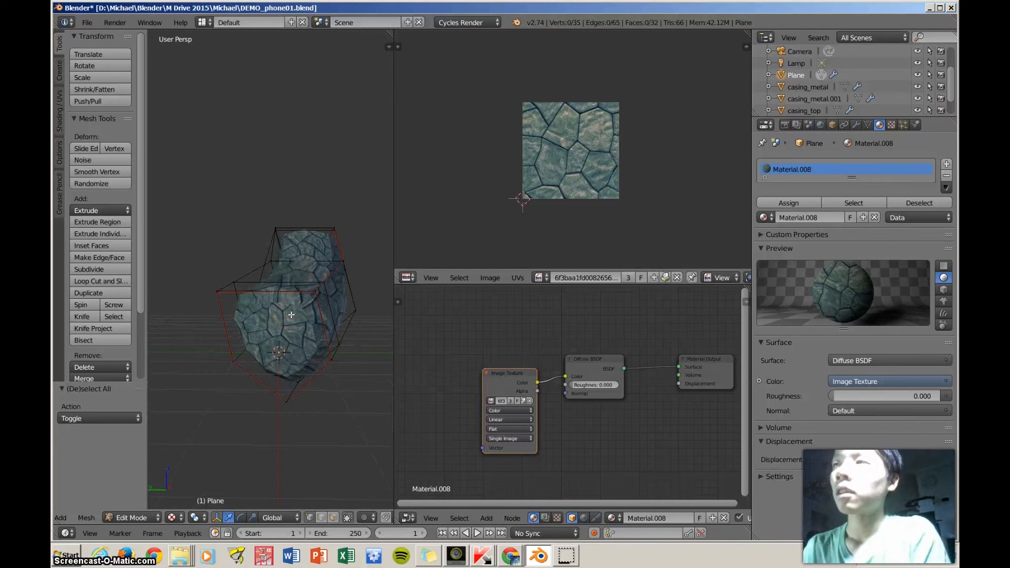
{"action": "middle_click_drag", "start_coordinate": [288, 322], "coordinate": [267, 331]}
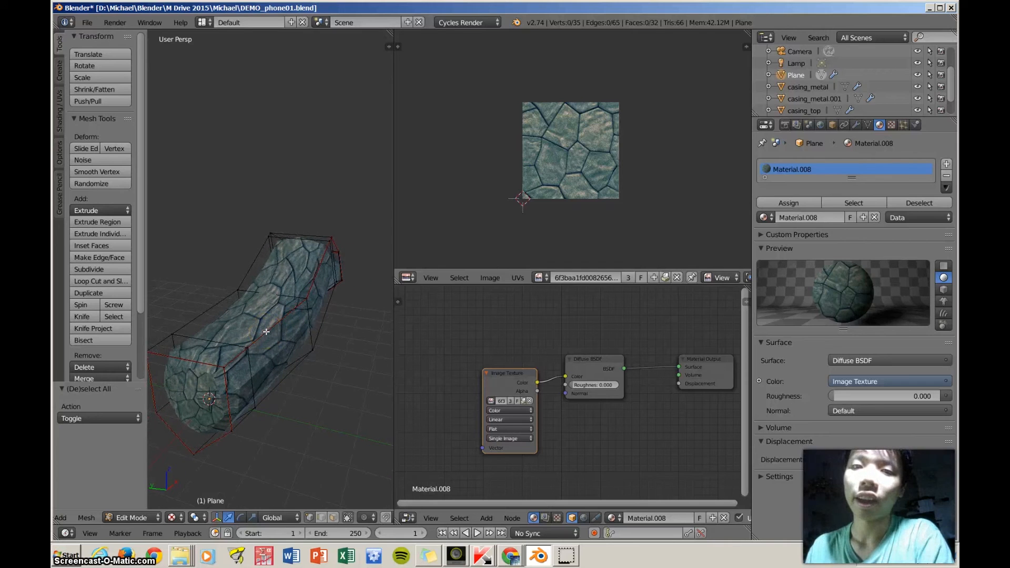
{"action": "mouse_move", "coordinate": [286, 340]}
{"action": "middle_mouse_down"}
{"action": "mouse_move", "coordinate": [320, 333]}
{"action": "mouse_move", "coordinate": [340, 361]}
{"action": "mouse_move", "coordinate": [304, 343]}
{"action": "mouse_move", "coordinate": [282, 313]}
{"action": "mouse_move", "coordinate": [293, 321]}
{"action": "middle_mouse_up"}
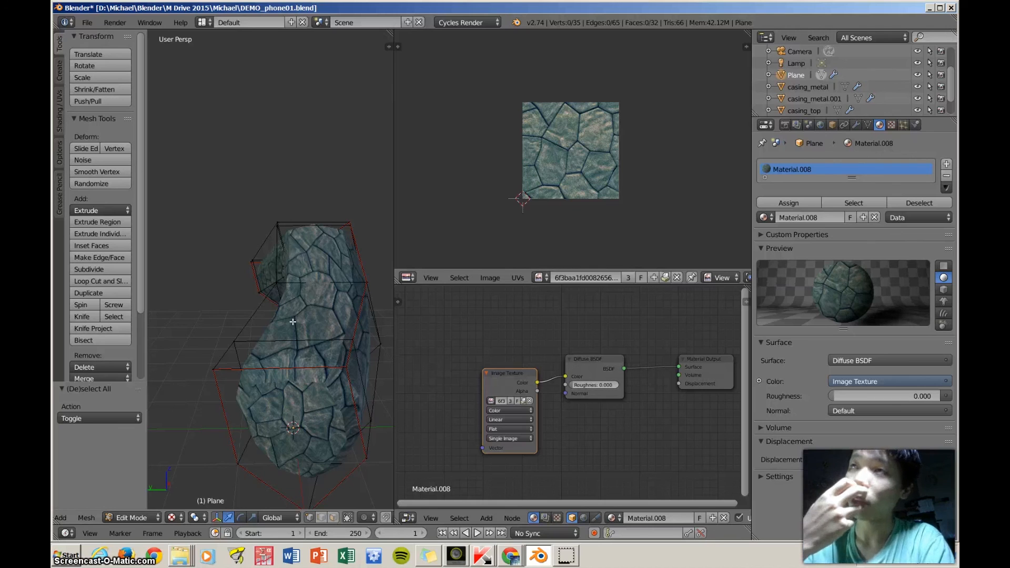
{"action": "middle_click_drag", "start_coordinate": [272, 329], "coordinate": [293, 336]}
{"action": "scroll", "coordinate": [280, 358], "scroll_direction": "down", "scroll_amount": 2}
{"action": "scroll", "coordinate": [282, 327], "scroll_direction": "up", "scroll_amount": 5}
{"action": "scroll", "coordinate": [352, 329], "scroll_direction": "down", "scroll_amount": 3}
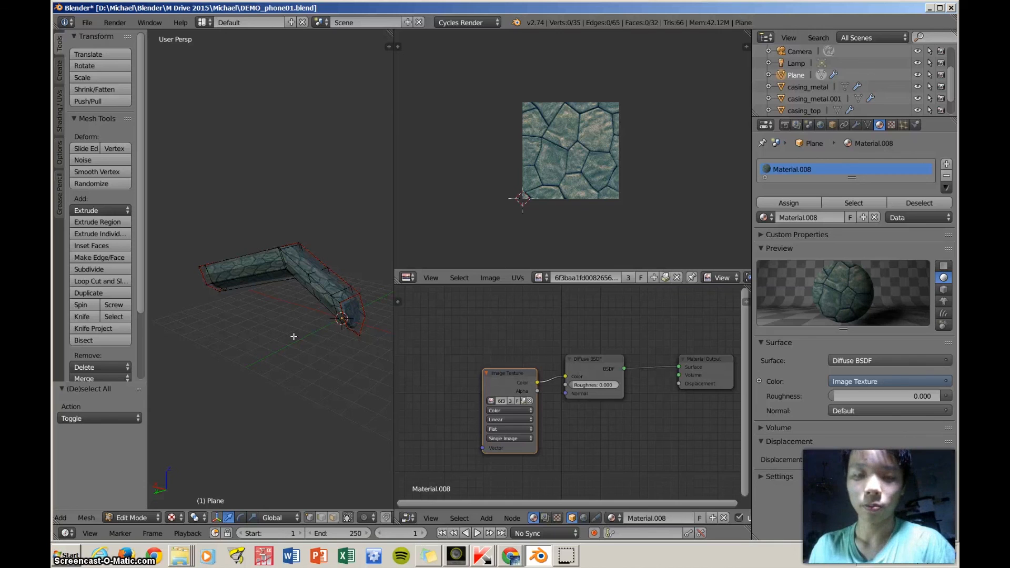